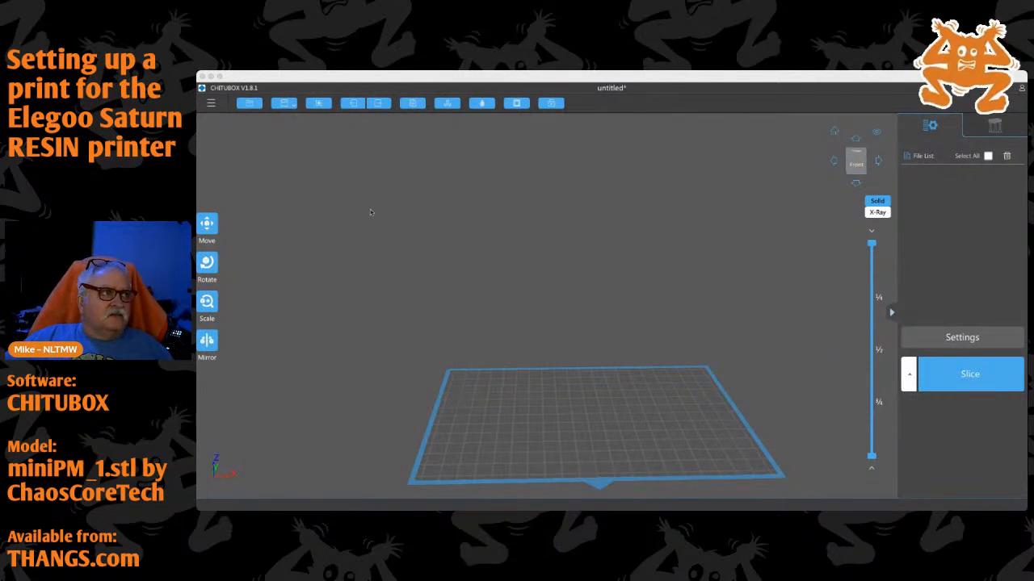
Load the miniPM_1.stl model onto the build plate
{"action": "left_click", "coordinate": [246, 105]}
{"action": "left_click", "coordinate": [246, 105]}
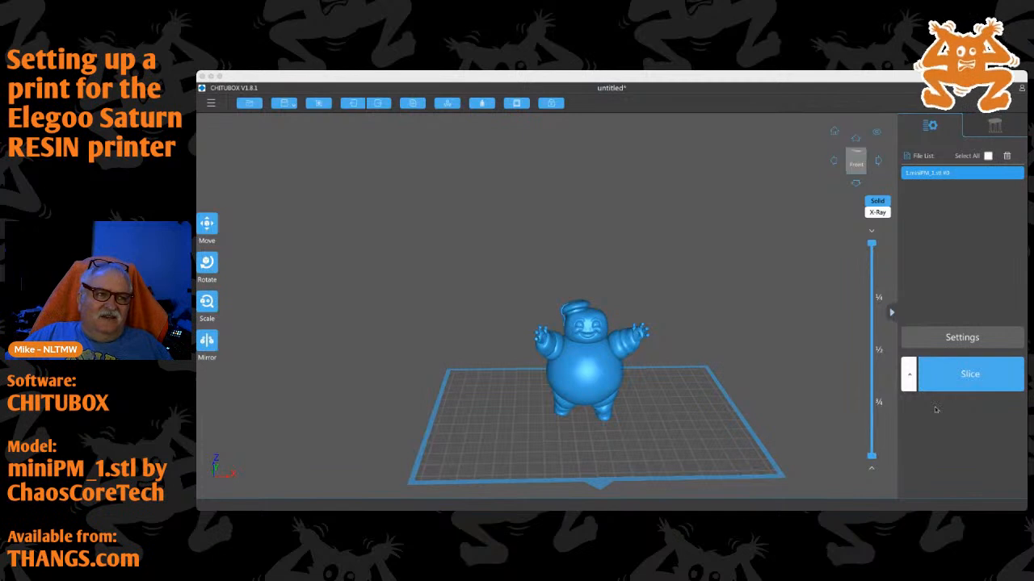
{"action": "left_click_drag", "start_coordinate": [671, 403], "coordinate": [659, 333]}
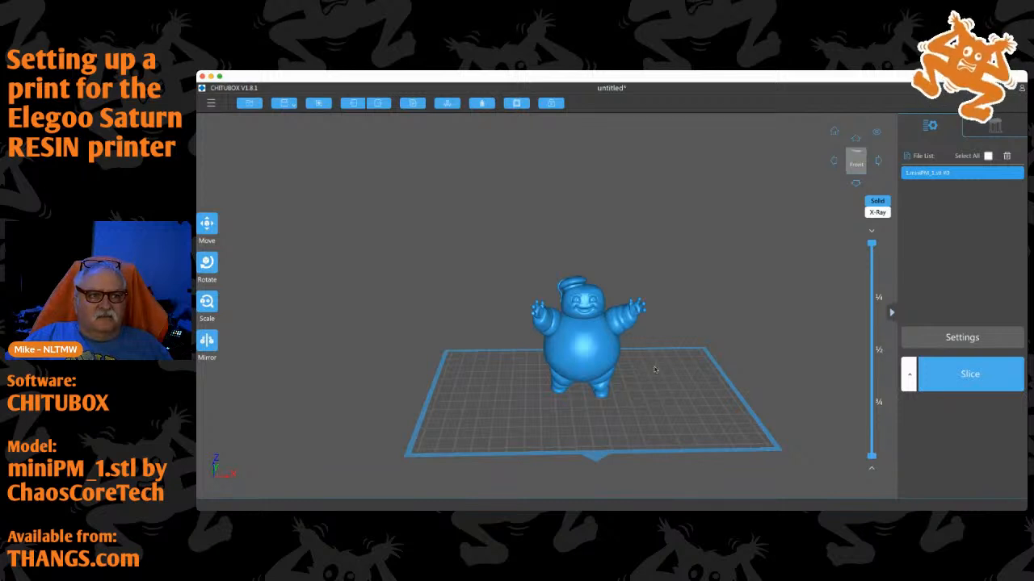
{"action": "mouse_move", "coordinate": [661, 386]}
{"action": "left_mouse_down"}
{"action": "mouse_move", "coordinate": [664, 364]}
{"action": "mouse_move", "coordinate": [612, 389]}
{"action": "mouse_move", "coordinate": [634, 360]}
{"action": "mouse_move", "coordinate": [618, 355]}
{"action": "mouse_move", "coordinate": [700, 371]}
{"action": "mouse_move", "coordinate": [634, 353]}
{"action": "mouse_move", "coordinate": [779, 344]}
{"action": "mouse_move", "coordinate": [684, 375]}
{"action": "mouse_move", "coordinate": [668, 371]}
{"action": "left_mouse_up"}
{"action": "scroll", "coordinate": [622, 357], "scroll_direction": "up", "scroll_amount": 5}
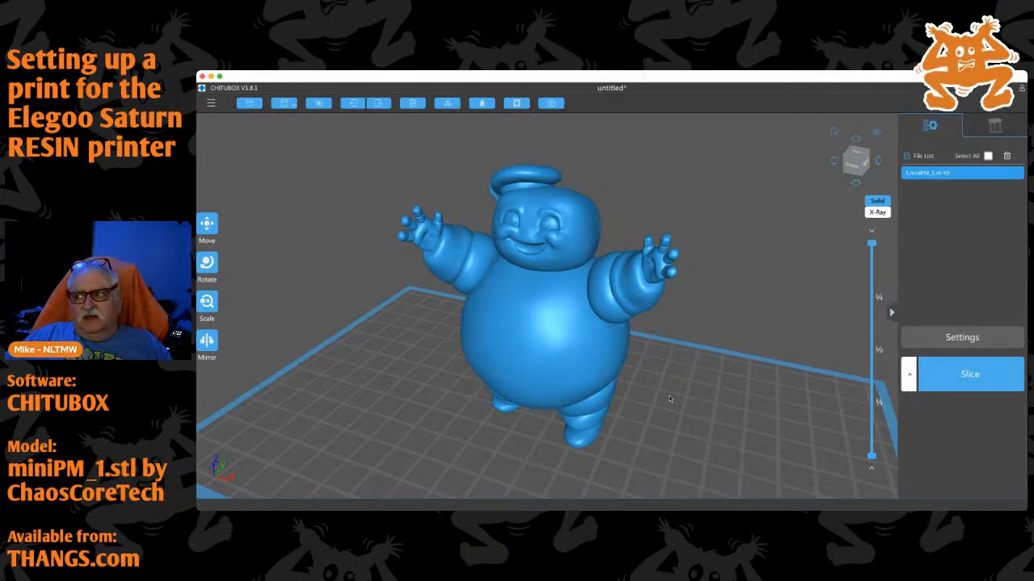
Slice the model at its original size to check resin use and print time, and return to the editing view
{"action": "right_click_drag", "start_coordinate": [670, 397], "coordinate": [682, 394]}
{"action": "left_click_drag", "start_coordinate": [682, 394], "coordinate": [705, 386]}
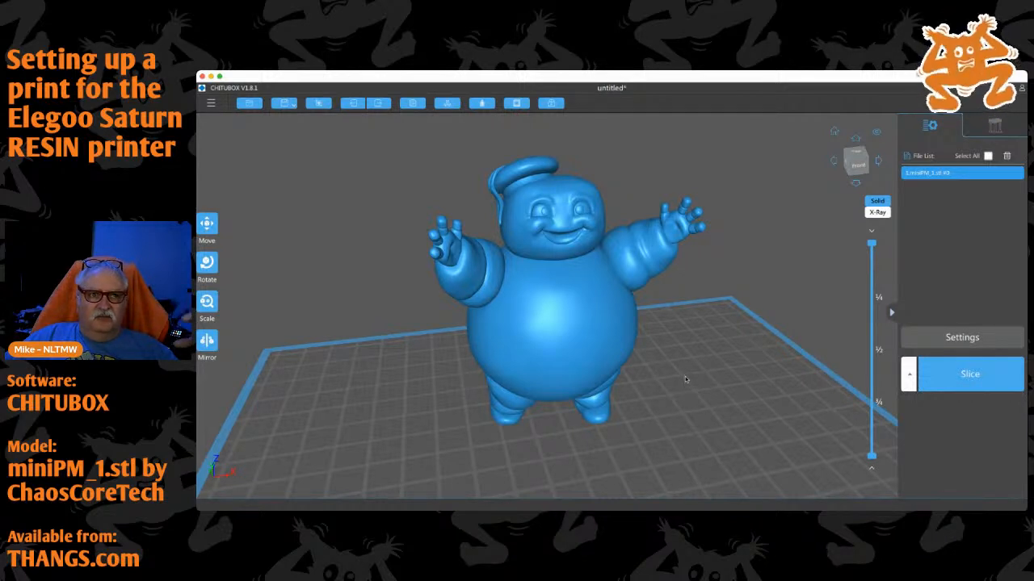
{"action": "left_click", "coordinate": [972, 378]}
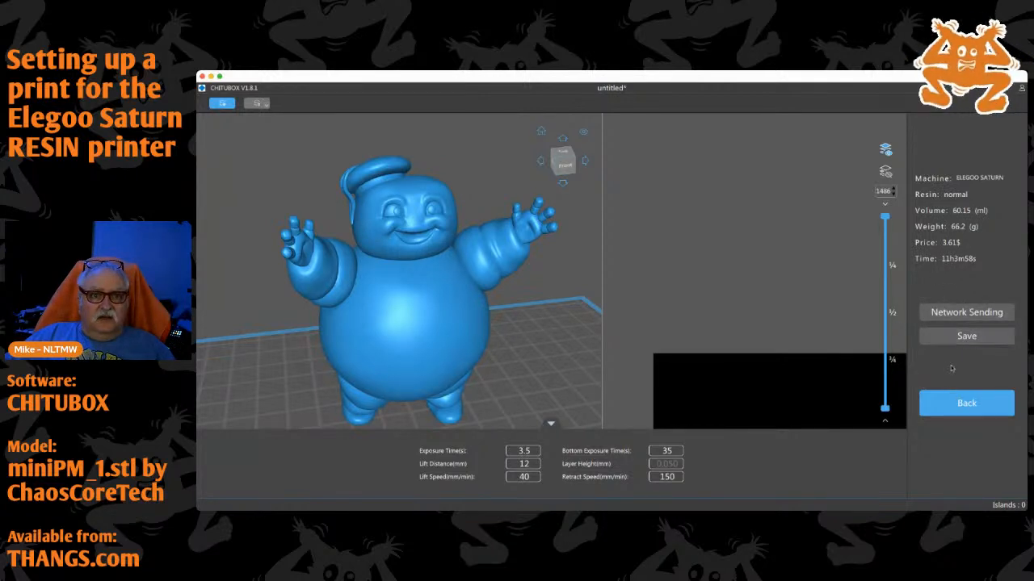
{"action": "left_click", "coordinate": [960, 407]}
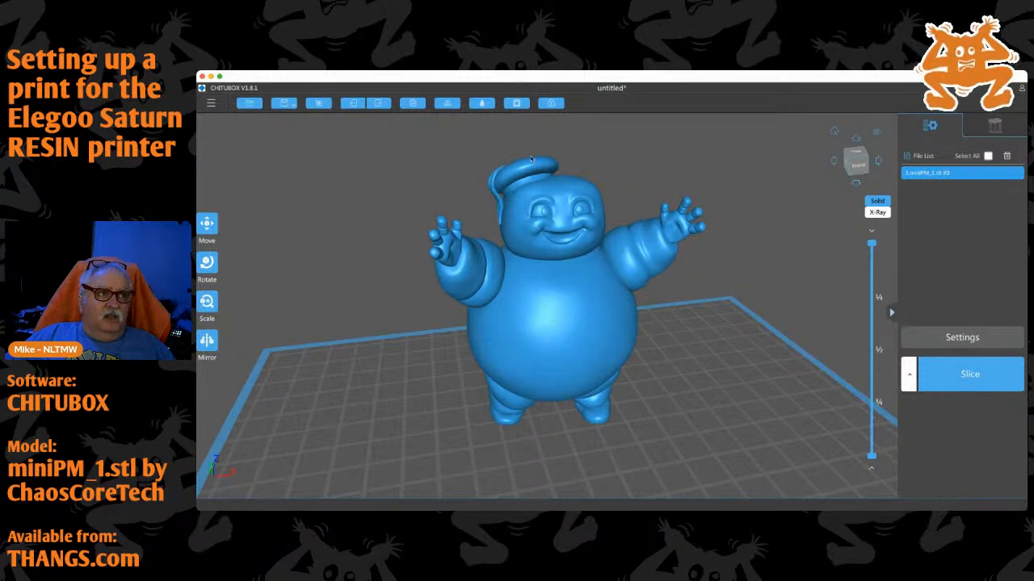
Inspect the figure's internal cross-section at about half height and restore the full-height display
{"action": "left_click_drag", "start_coordinate": [870, 247], "coordinate": [870, 354]}
{"action": "right_click_drag", "start_coordinate": [712, 234], "coordinate": [795, 298]}
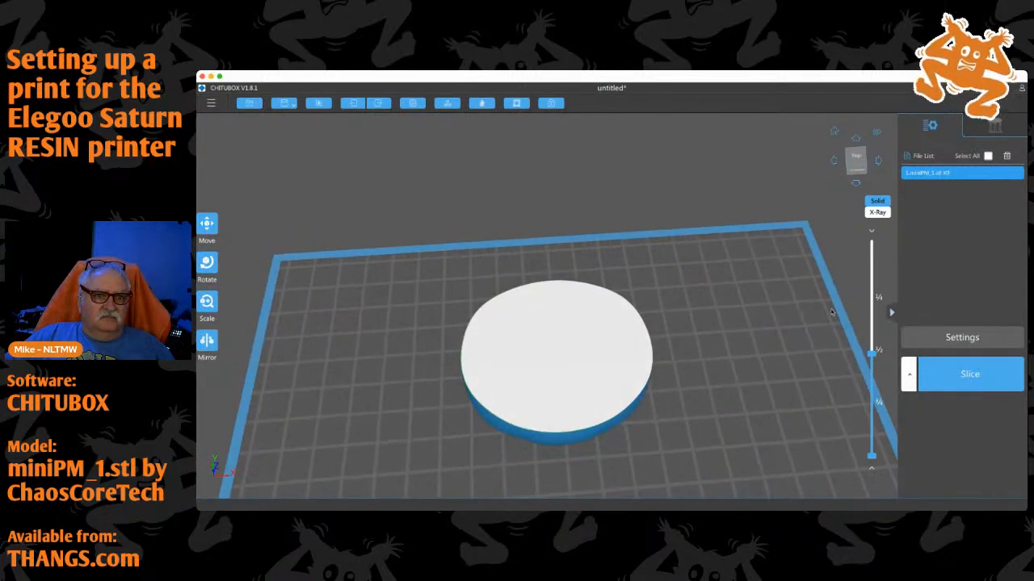
{"action": "left_click_drag", "start_coordinate": [872, 354], "coordinate": [873, 244]}
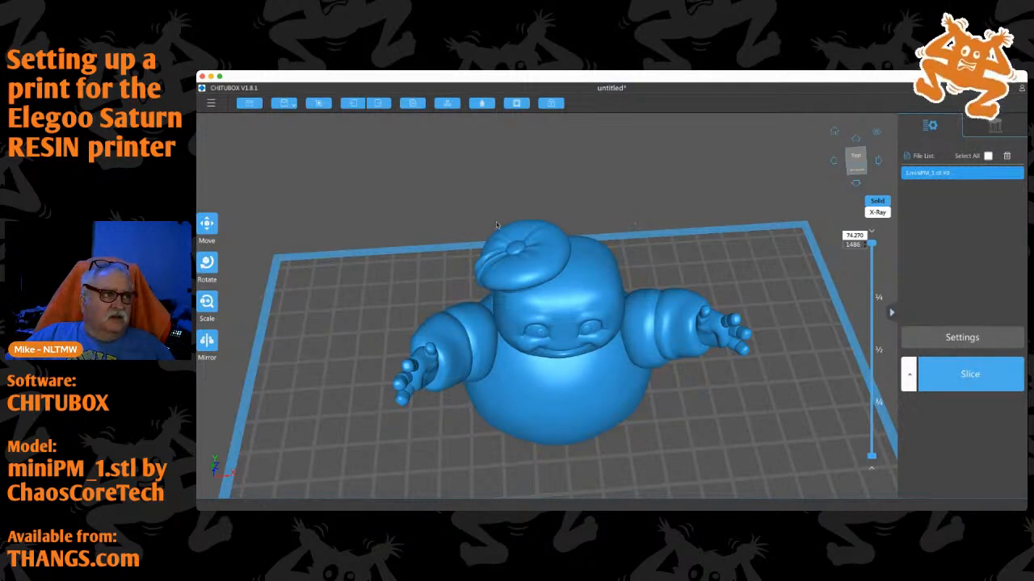
{"action": "left_click_drag", "start_coordinate": [431, 242], "coordinate": [442, 210]}
{"action": "scroll", "coordinate": [441, 210], "scroll_direction": "down", "scroll_amount": 5}
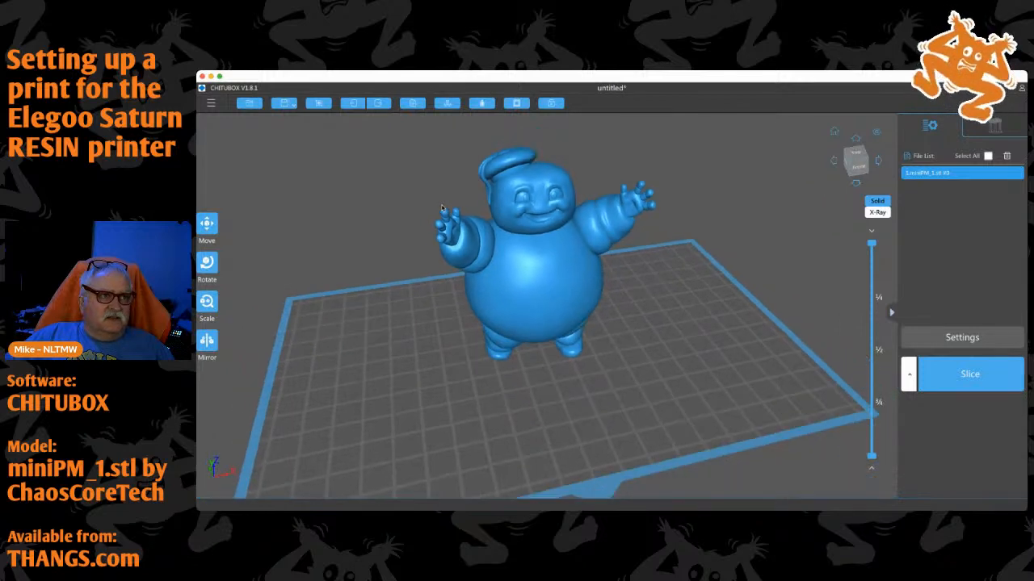
Scale the figure uniformly to 150% with the ratio locked
{"action": "right_click_drag", "start_coordinate": [638, 259], "coordinate": [640, 253]}
{"action": "middle_click_drag", "start_coordinate": [642, 258], "coordinate": [678, 325]}
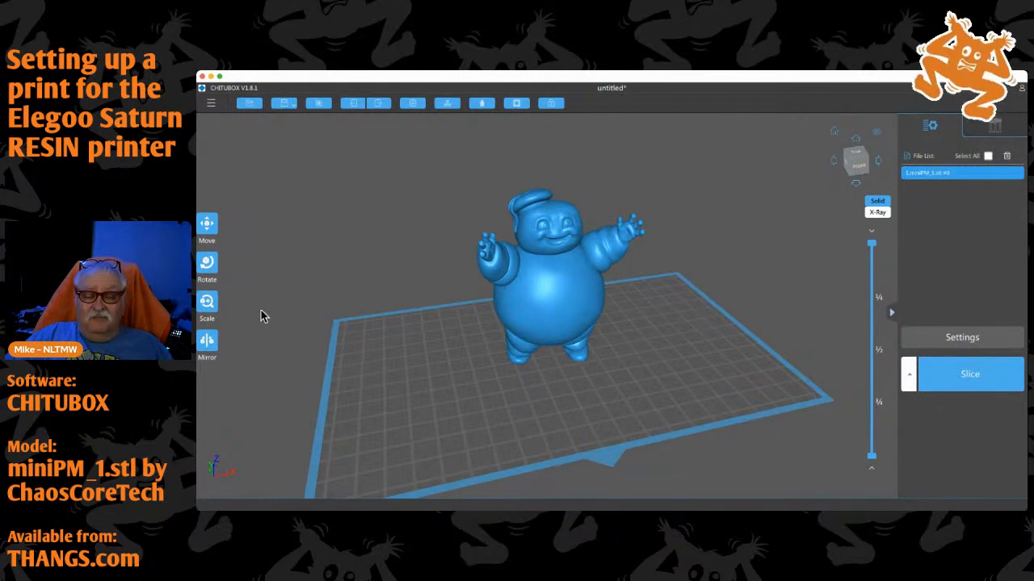
{"action": "left_click_drag", "start_coordinate": [426, 336], "coordinate": [442, 337]}
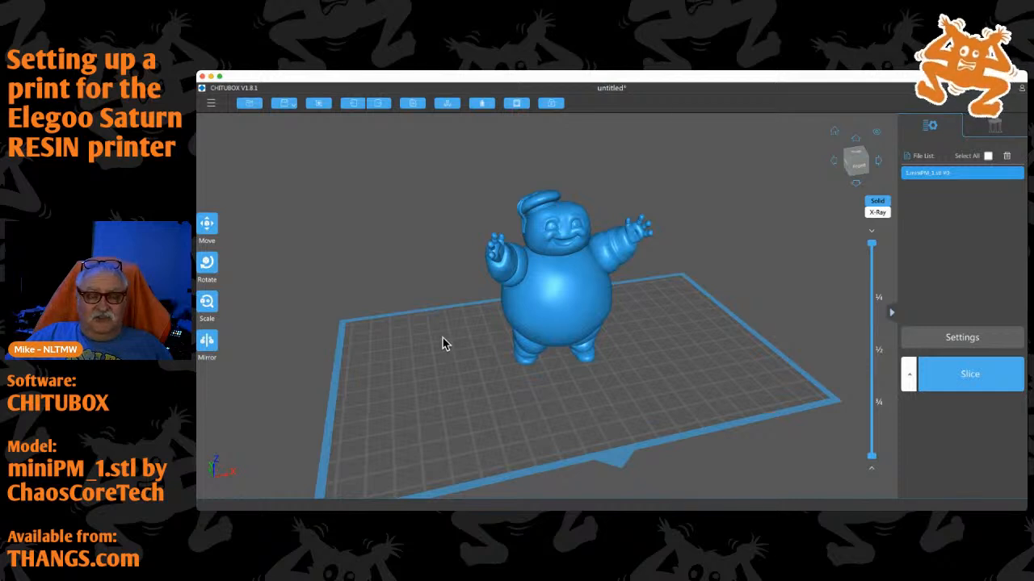
{"action": "right_click_drag", "start_coordinate": [438, 347], "coordinate": [462, 357]}
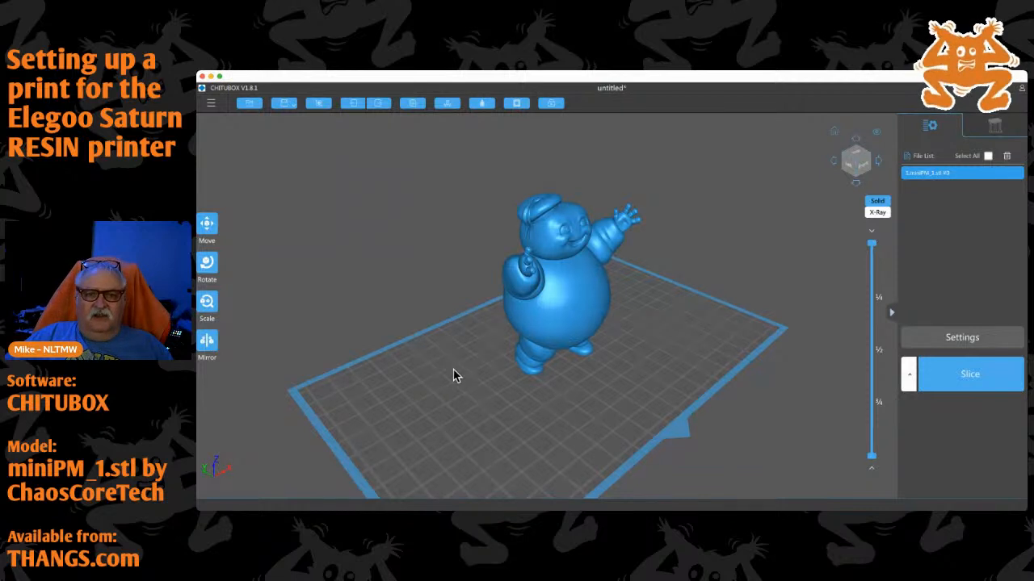
{"action": "mouse_move", "coordinate": [455, 388]}
{"action": "left_mouse_down"}
{"action": "mouse_move", "coordinate": [477, 386]}
{"action": "mouse_move", "coordinate": [467, 394]}
{"action": "left_mouse_up"}
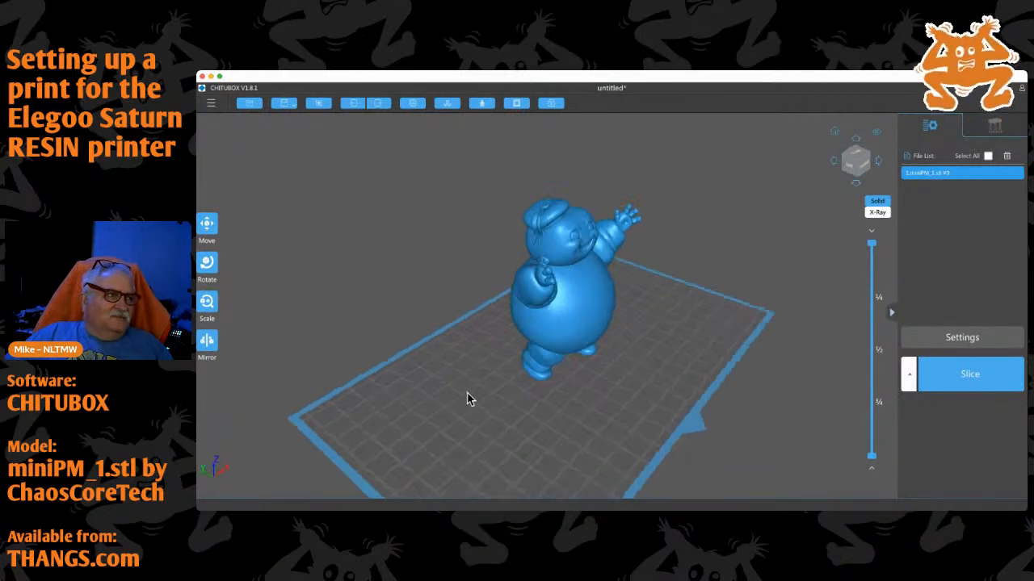
{"action": "left_click", "coordinate": [207, 302]}
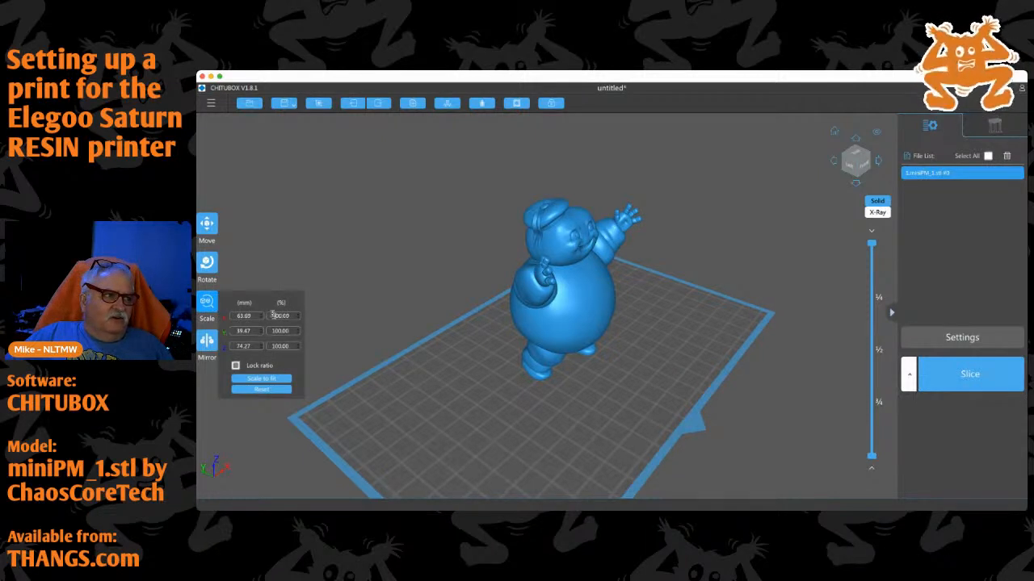
{"action": "double_click", "coordinate": [277, 316]}
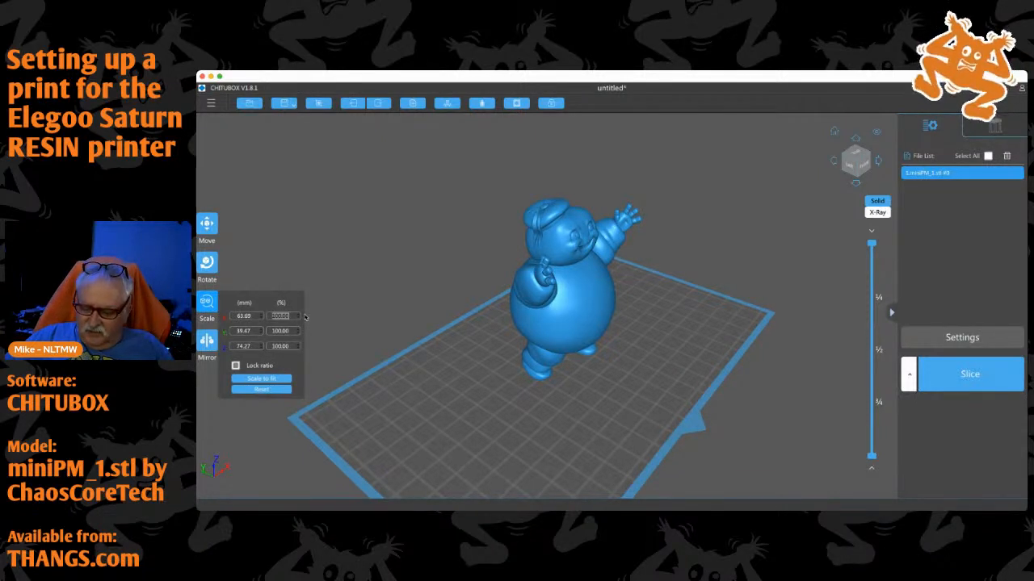
{"action": "type", "text": "150"}
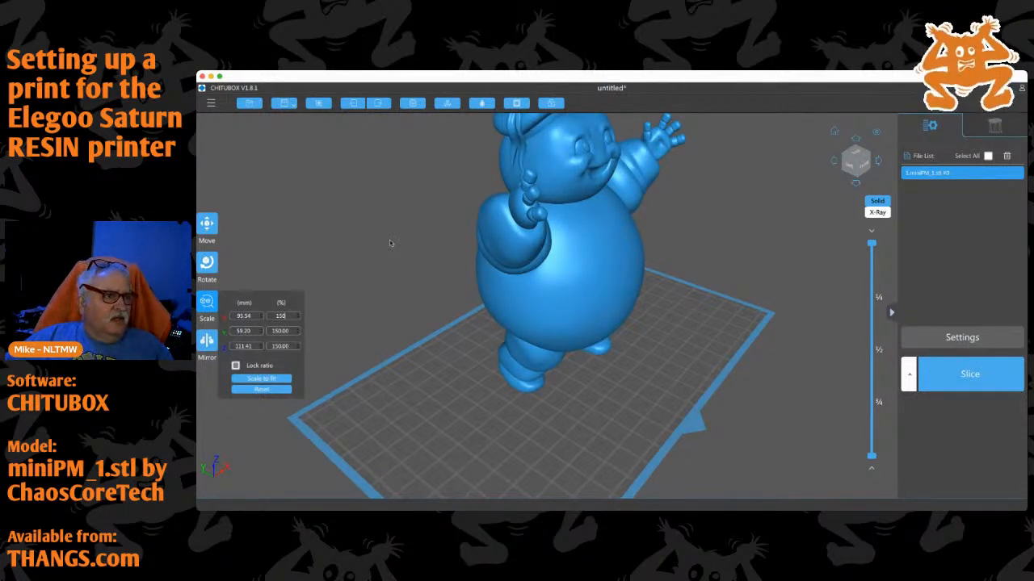
{"action": "left_click", "coordinate": [390, 242]}
Slice the enlarged solid figure to check its resin volume, price and print time, and return to the editing view
{"action": "middle_click_drag", "start_coordinate": [381, 309], "coordinate": [394, 326]}
{"action": "scroll", "coordinate": [392, 325], "scroll_direction": "up", "scroll_amount": 3}
{"action": "scroll", "coordinate": [391, 324], "scroll_direction": "down", "scroll_amount": 8}
{"action": "mouse_move", "coordinate": [372, 357]}
{"action": "right_mouse_down"}
{"action": "mouse_move", "coordinate": [339, 345]}
{"action": "mouse_move", "coordinate": [407, 344]}
{"action": "mouse_move", "coordinate": [382, 339]}
{"action": "right_mouse_up"}
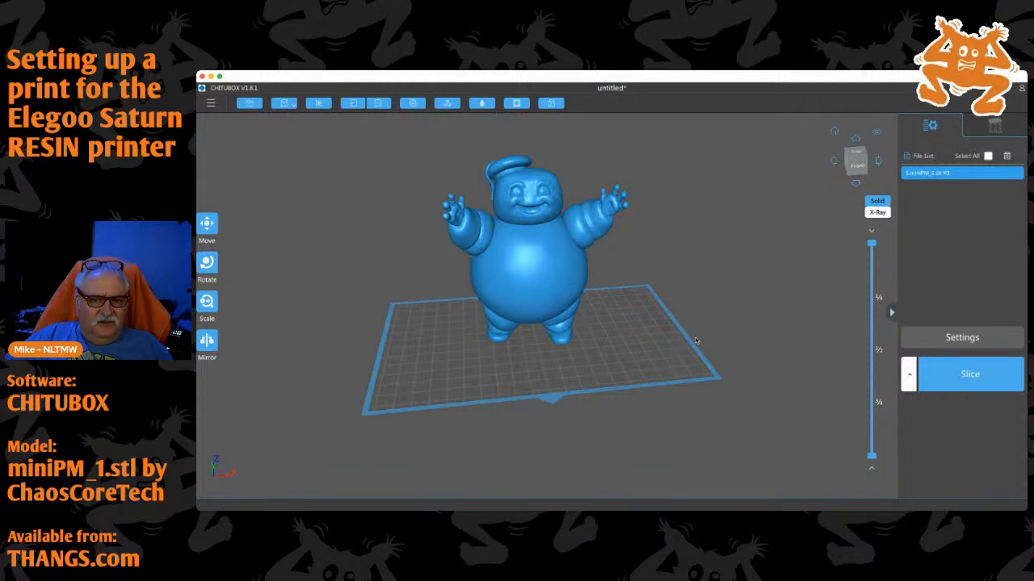
{"action": "mouse_move", "coordinate": [641, 361]}
{"action": "left_mouse_down"}
{"action": "mouse_move", "coordinate": [619, 372]}
{"action": "mouse_move", "coordinate": [635, 379]}
{"action": "left_mouse_up"}
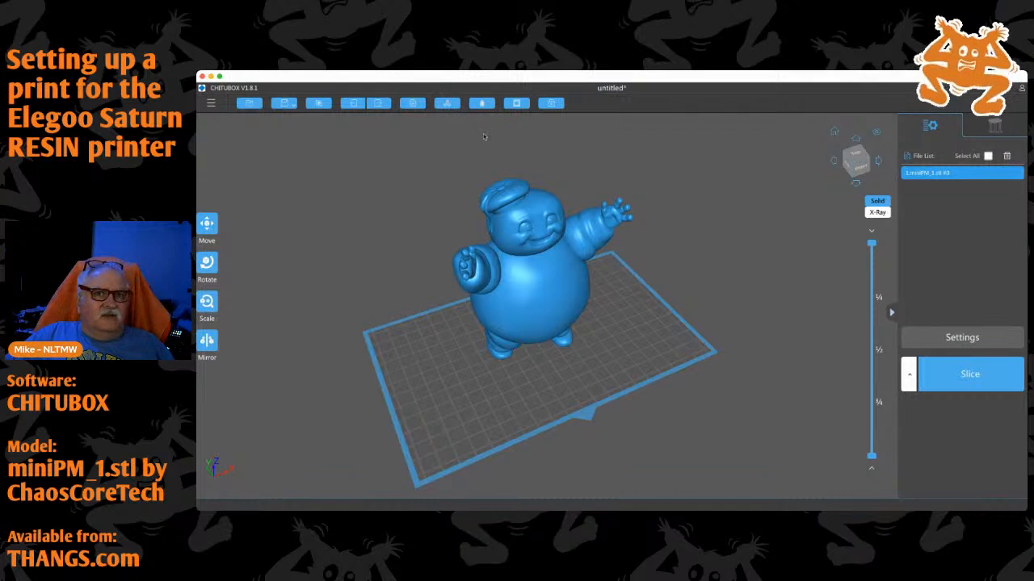
{"action": "left_click", "coordinate": [972, 378]}
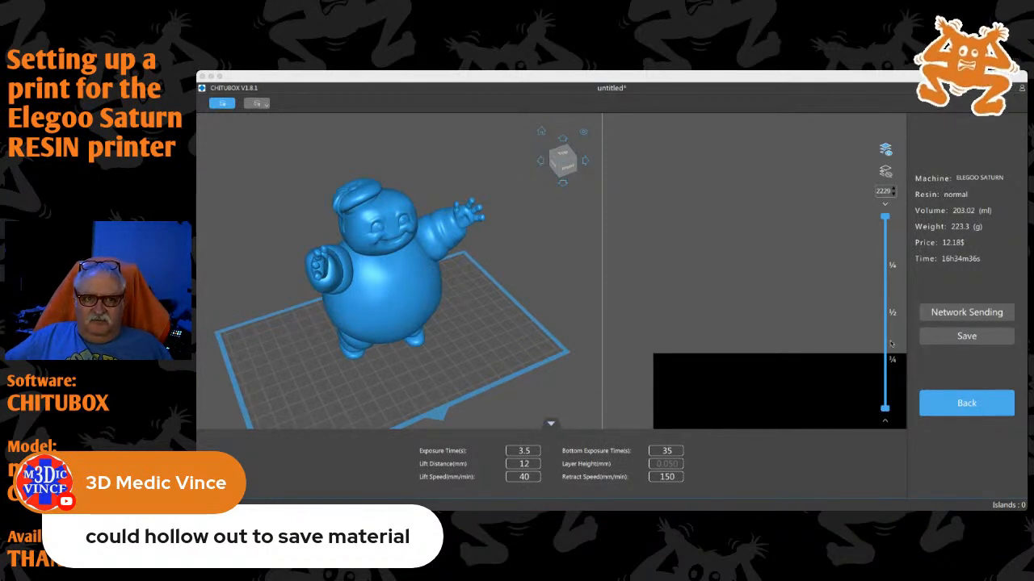
{"action": "left_click", "coordinate": [966, 403]}
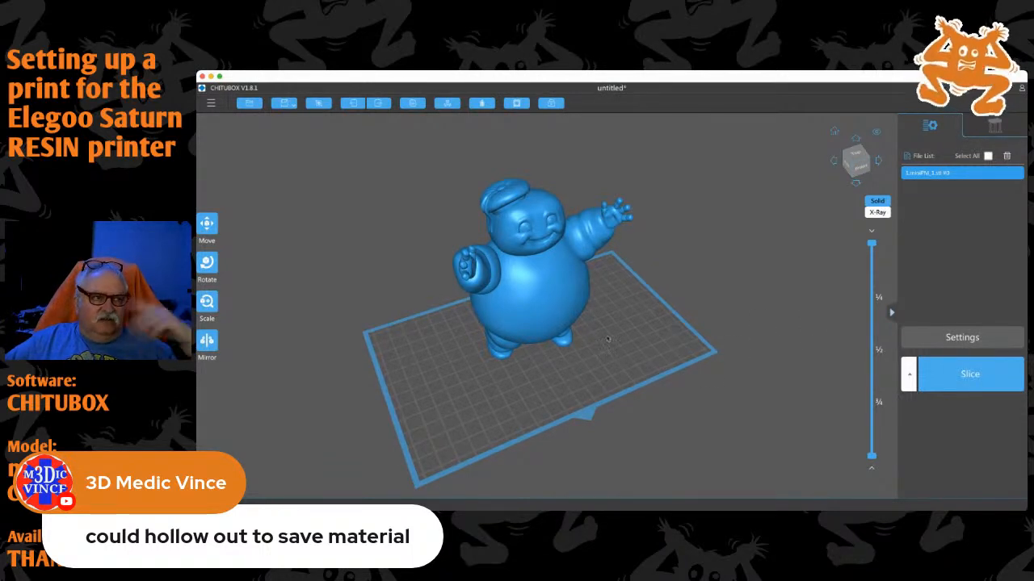
Tilt the figure backward by rotating it -29° about the X axis
{"action": "left_click_drag", "start_coordinate": [612, 354], "coordinate": [530, 368]}
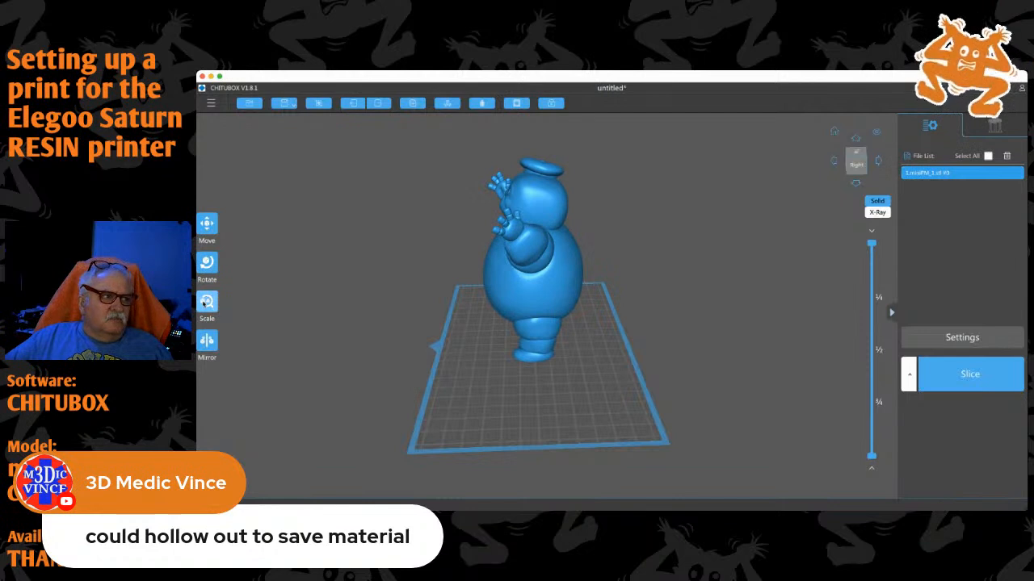
{"action": "left_click", "coordinate": [207, 262]}
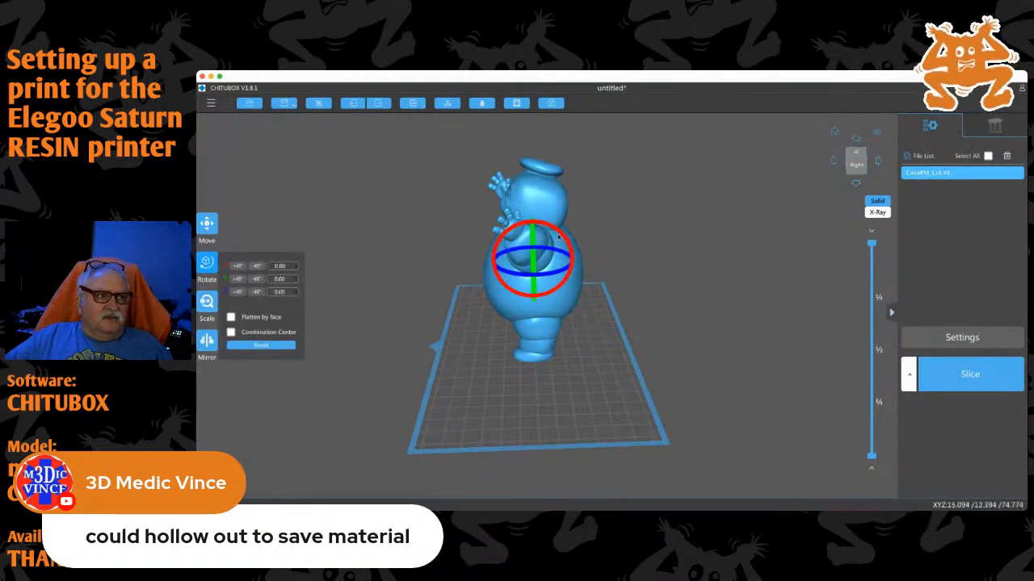
{"action": "left_click_drag", "start_coordinate": [567, 233], "coordinate": [557, 230]}
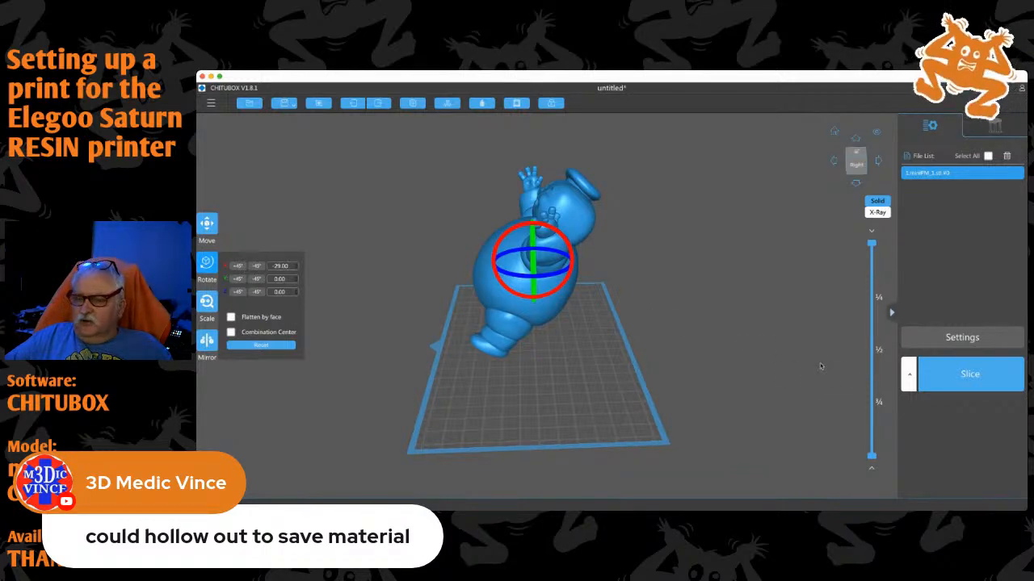
{"action": "left_click_drag", "start_coordinate": [548, 395], "coordinate": [718, 381]}
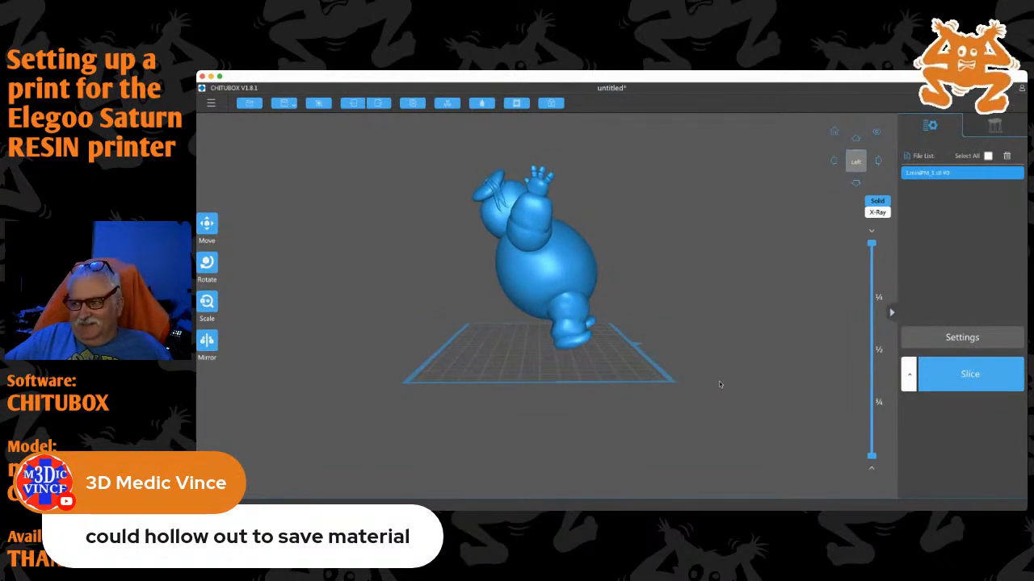
{"action": "left_click_drag", "start_coordinate": [719, 381], "coordinate": [558, 392]}
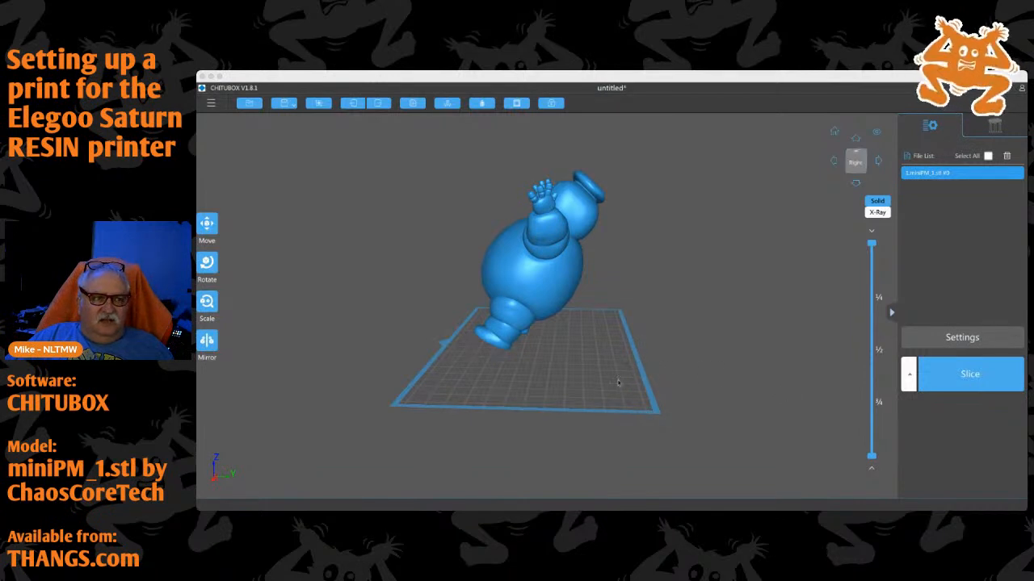
{"action": "mouse_move", "coordinate": [592, 394]}
{"action": "left_mouse_down"}
{"action": "mouse_move", "coordinate": [611, 419]}
{"action": "mouse_move", "coordinate": [608, 407]}
{"action": "left_mouse_up"}
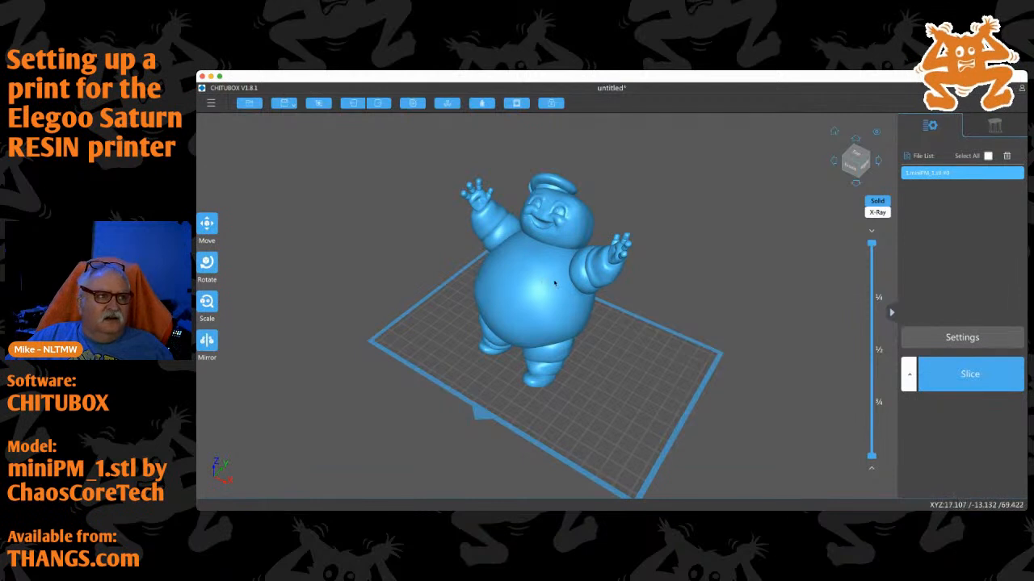
Hollow the tilted figure inward with a 1.50 mm wall thickness, 0% precision and no infill structure
{"action": "left_click", "coordinate": [623, 334]}
{"action": "left_click_drag", "start_coordinate": [603, 378], "coordinate": [592, 378]}
{"action": "right_click_drag", "start_coordinate": [580, 403], "coordinate": [538, 397]}
{"action": "left_click", "coordinate": [532, 183]}
{"action": "left_click", "coordinate": [482, 103]}
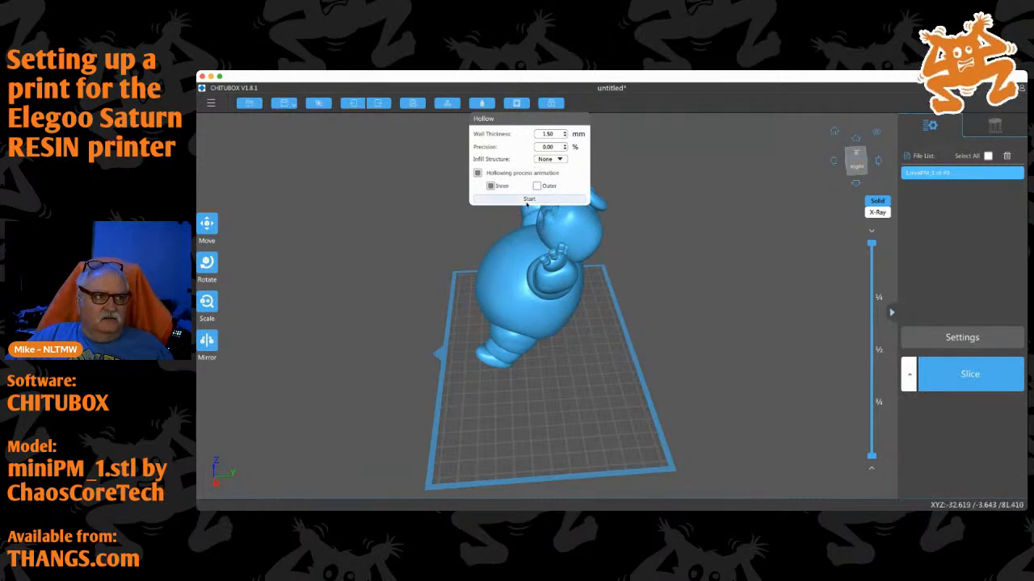
{"action": "left_click", "coordinate": [528, 200]}
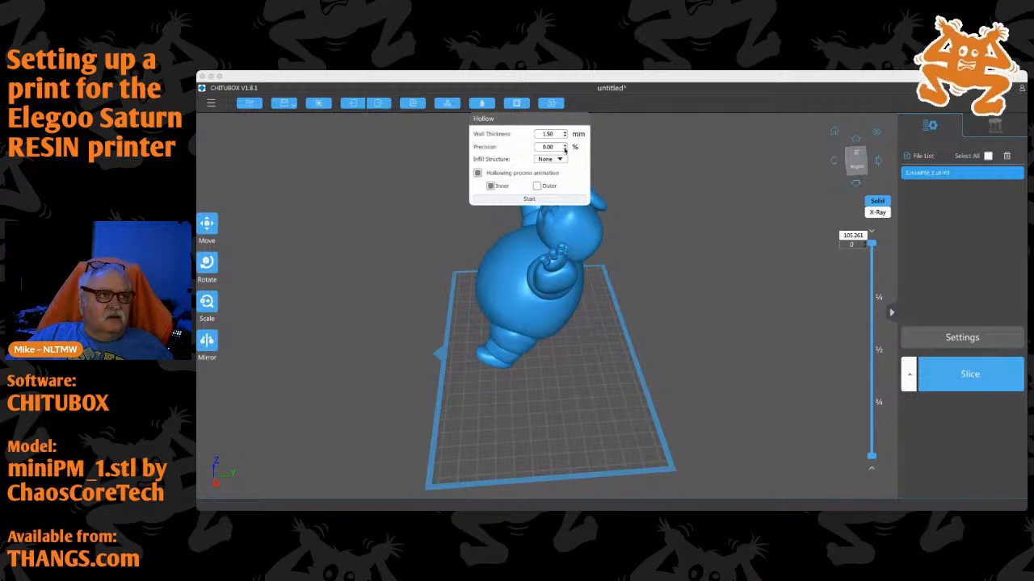
{"action": "left_click", "coordinate": [648, 234]}
{"action": "left_click_drag", "start_coordinate": [661, 282], "coordinate": [749, 272]}
{"action": "left_click_drag", "start_coordinate": [873, 245], "coordinate": [842, 219]}
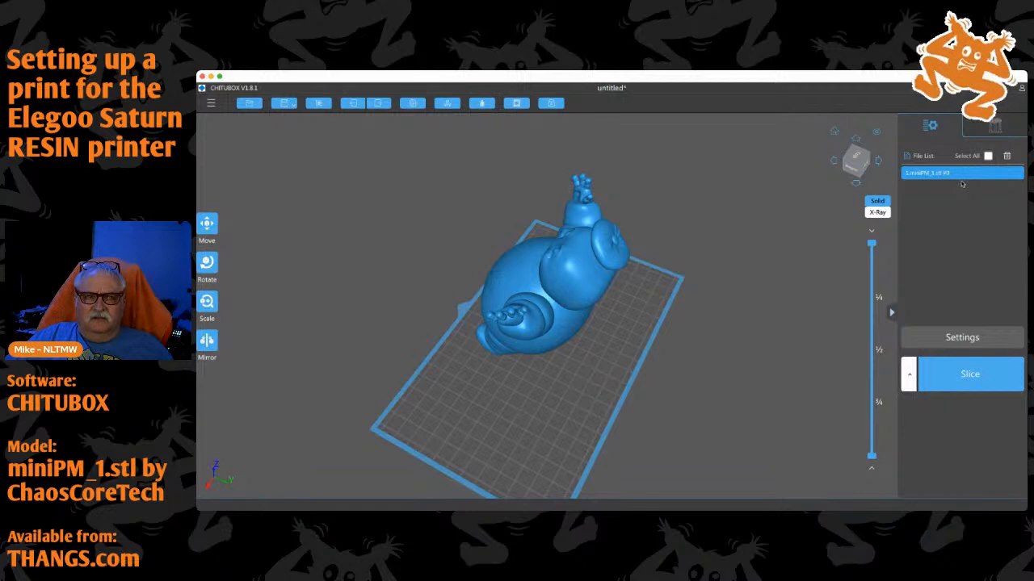
Slice the hollowed figure to check its resin volume and print time, and return to the editing view
{"action": "left_click", "coordinate": [968, 375]}
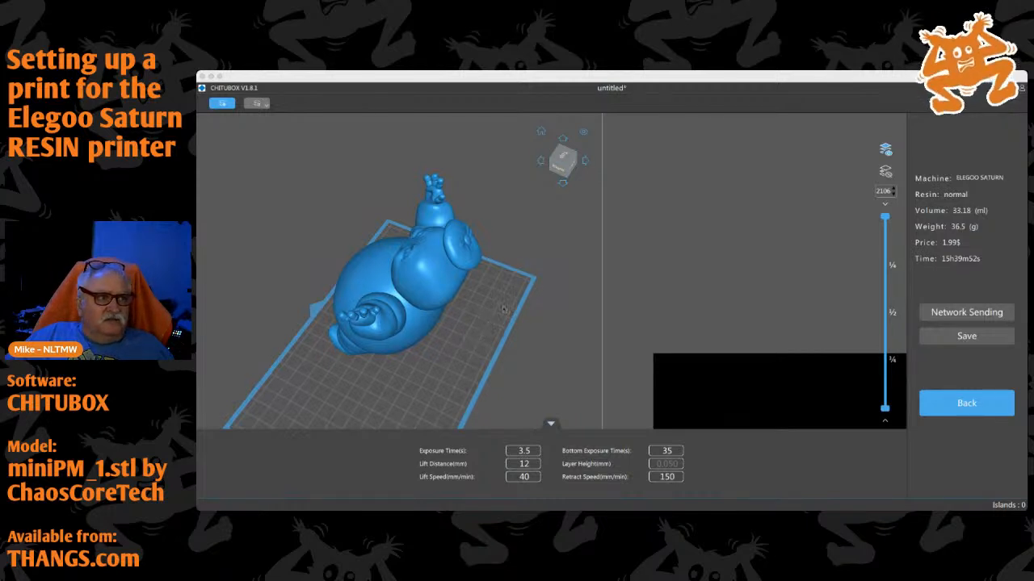
{"action": "right_click_drag", "start_coordinate": [498, 310], "coordinate": [419, 315]}
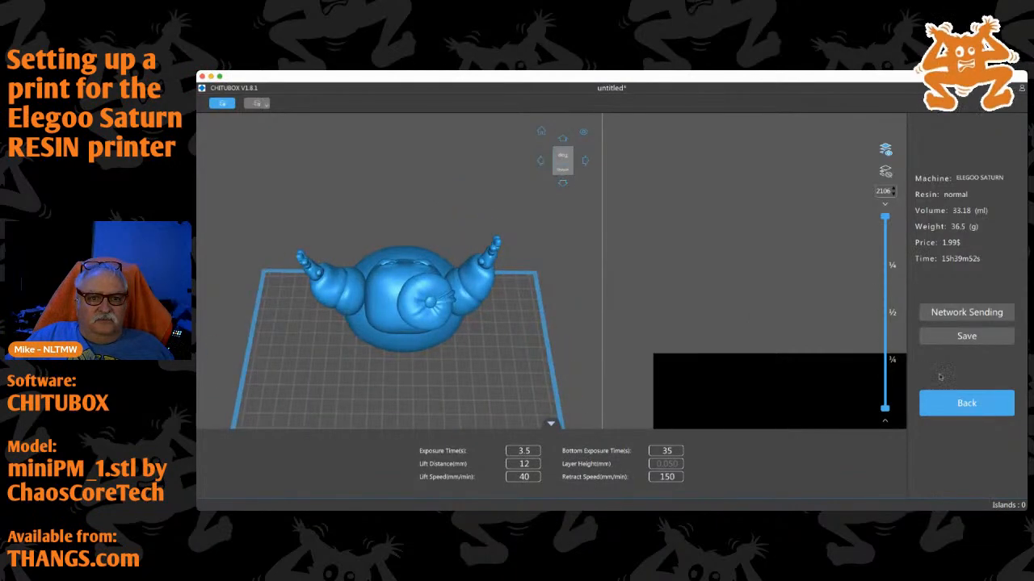
{"action": "left_click", "coordinate": [945, 401]}
Dig a circular drain hole, 6.00 mm in size and 4.00 mm deep, perpendicular to the model in the sole of the figure's left foot
{"action": "scroll", "coordinate": [565, 407], "scroll_direction": "up", "scroll_amount": 6}
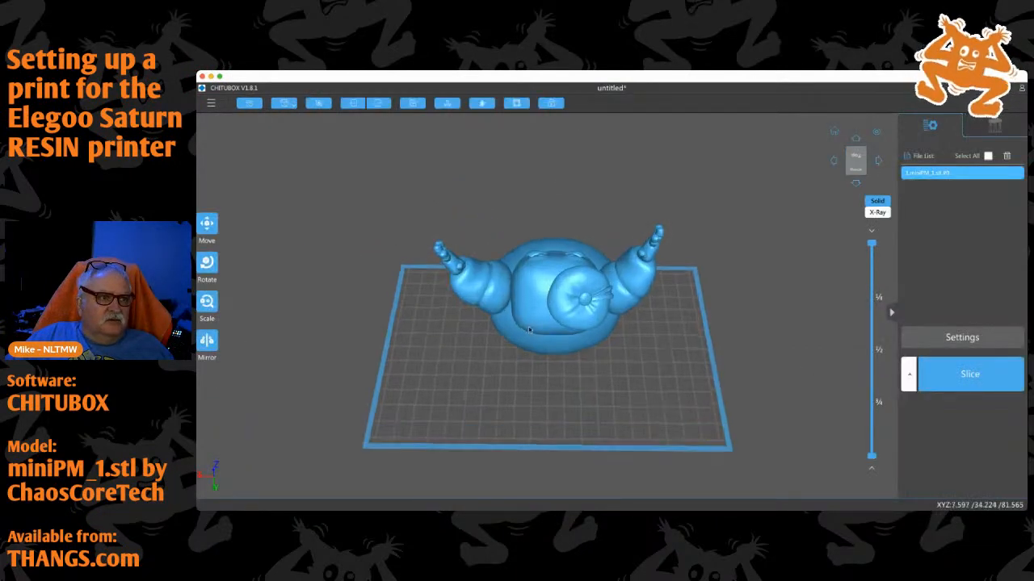
{"action": "right_click_drag", "start_coordinate": [548, 421], "coordinate": [574, 385]}
{"action": "scroll", "coordinate": [574, 386], "scroll_direction": "down", "scroll_amount": 4}
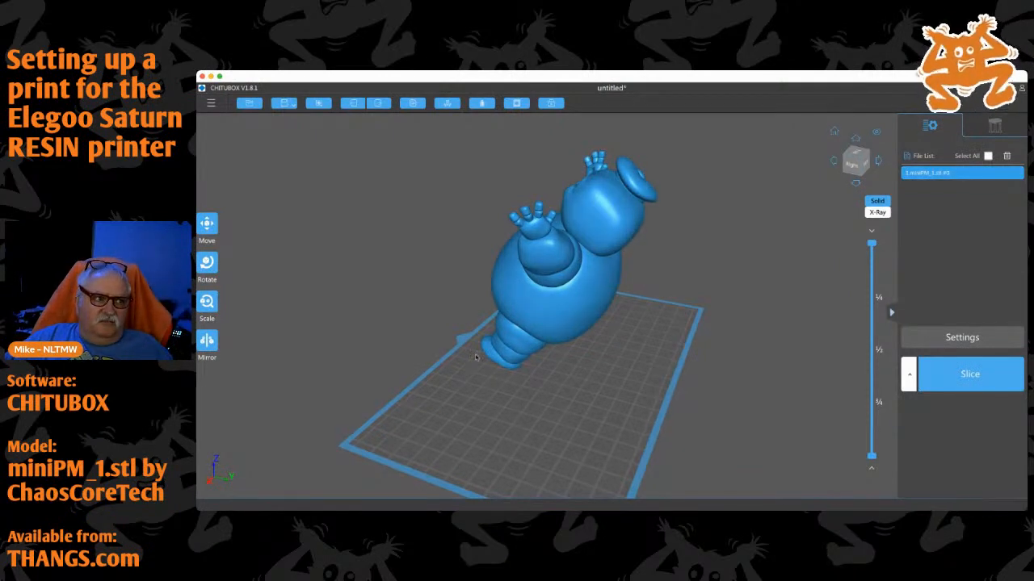
{"action": "left_click_drag", "start_coordinate": [441, 404], "coordinate": [538, 298]}
{"action": "scroll", "coordinate": [533, 274], "scroll_direction": "up", "scroll_amount": 2}
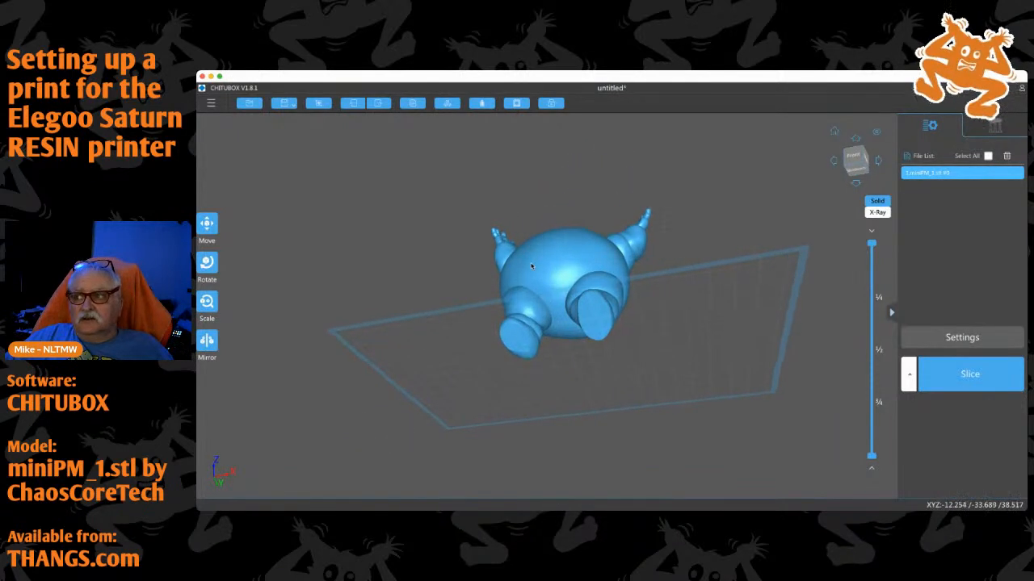
{"action": "scroll", "coordinate": [531, 267], "scroll_direction": "up", "scroll_amount": 4}
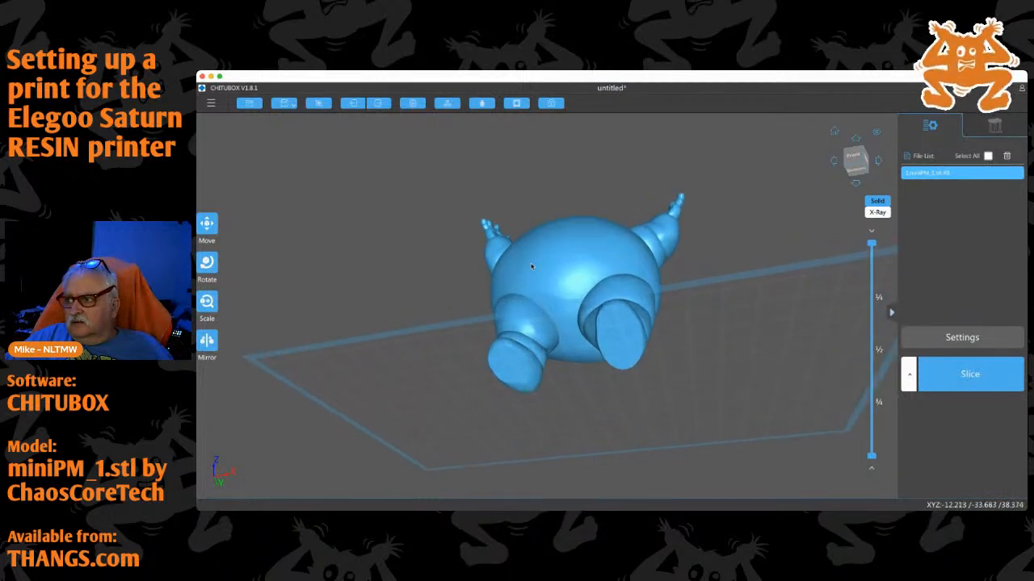
{"action": "scroll", "coordinate": [531, 267], "scroll_direction": "up", "scroll_amount": 1}
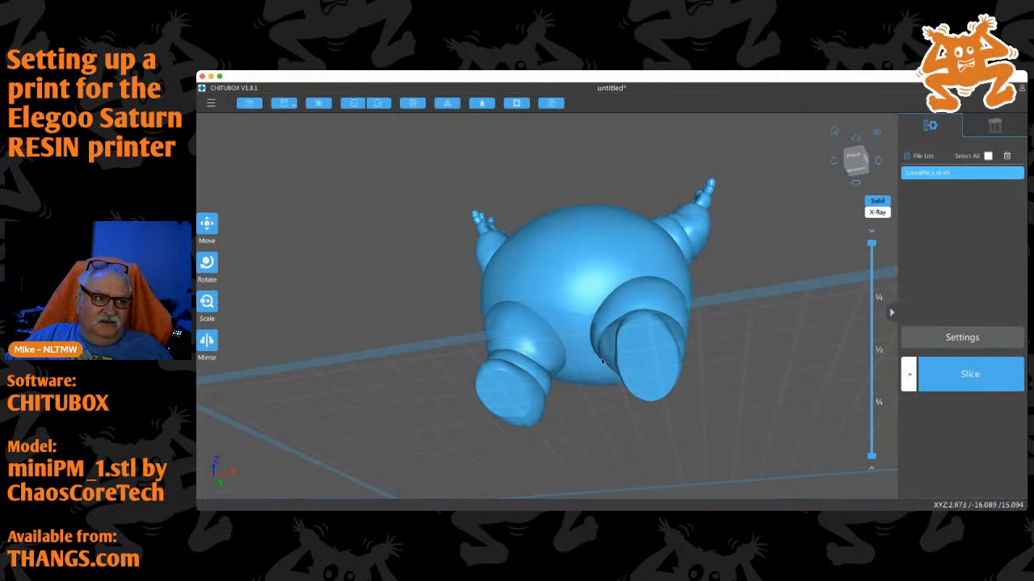
{"action": "left_click", "coordinate": [675, 374]}
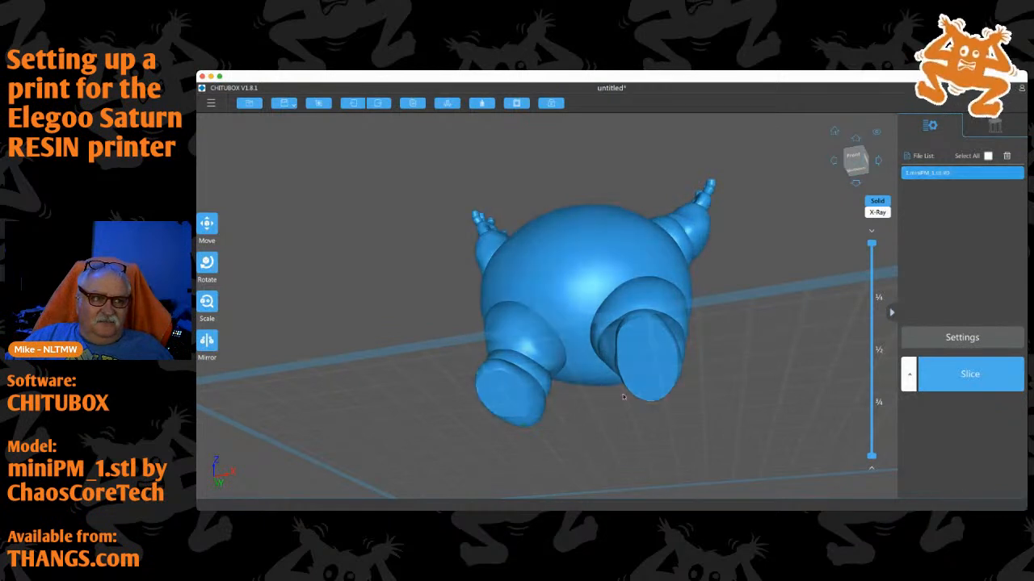
{"action": "left_click", "coordinate": [675, 374]}
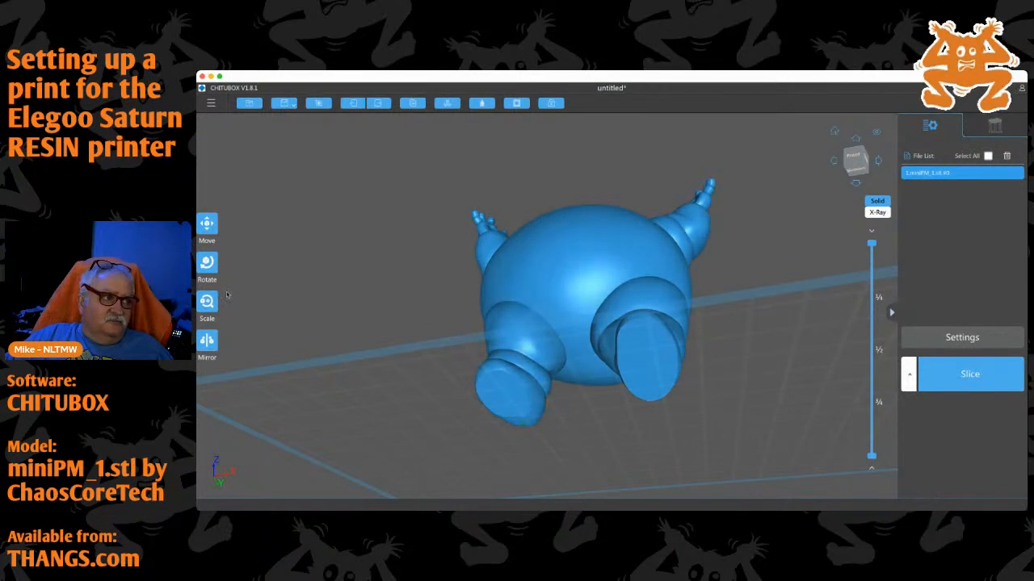
{"action": "left_click", "coordinate": [517, 103]}
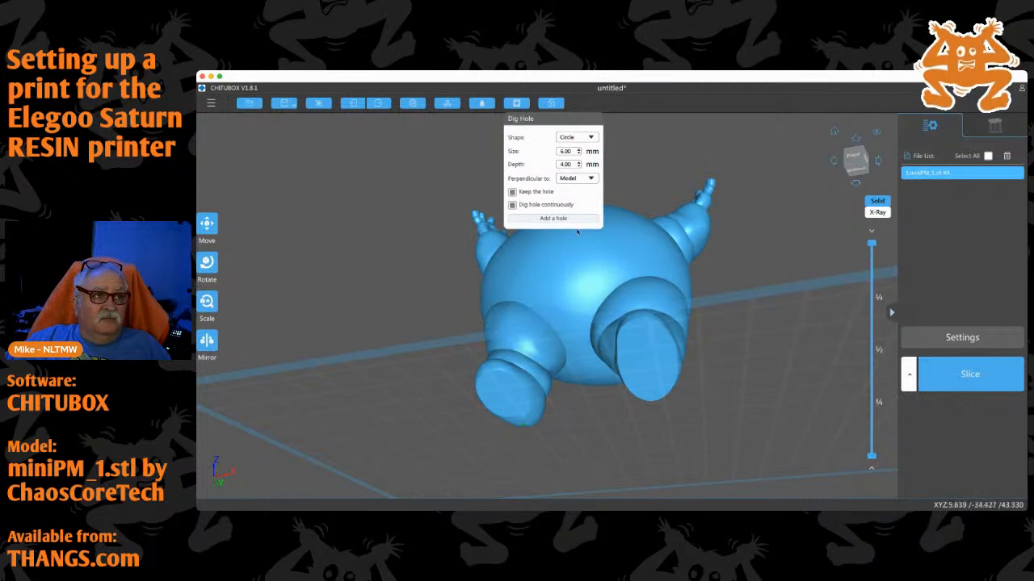
{"action": "left_click", "coordinate": [554, 219]}
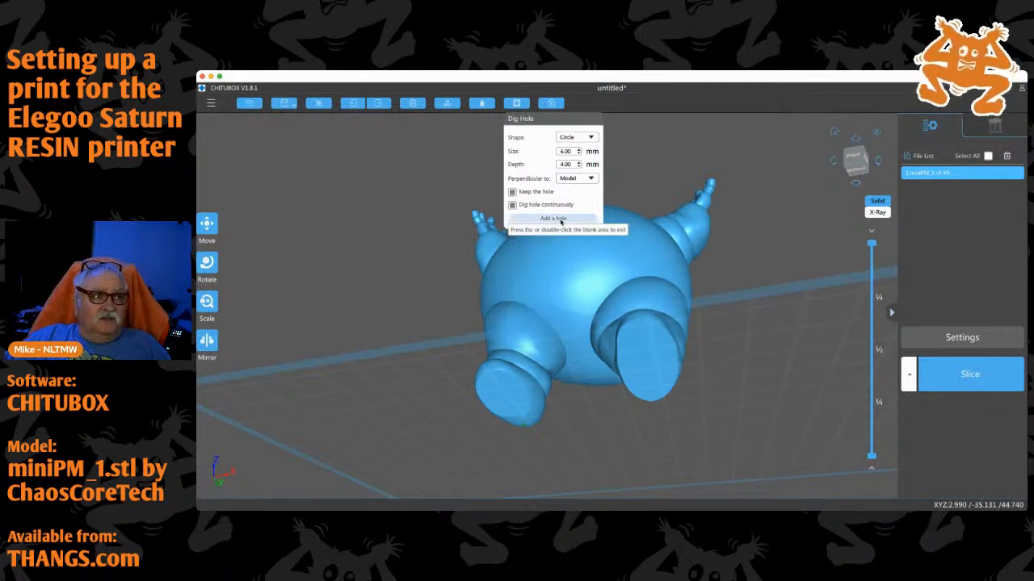
{"action": "left_click", "coordinate": [648, 362]}
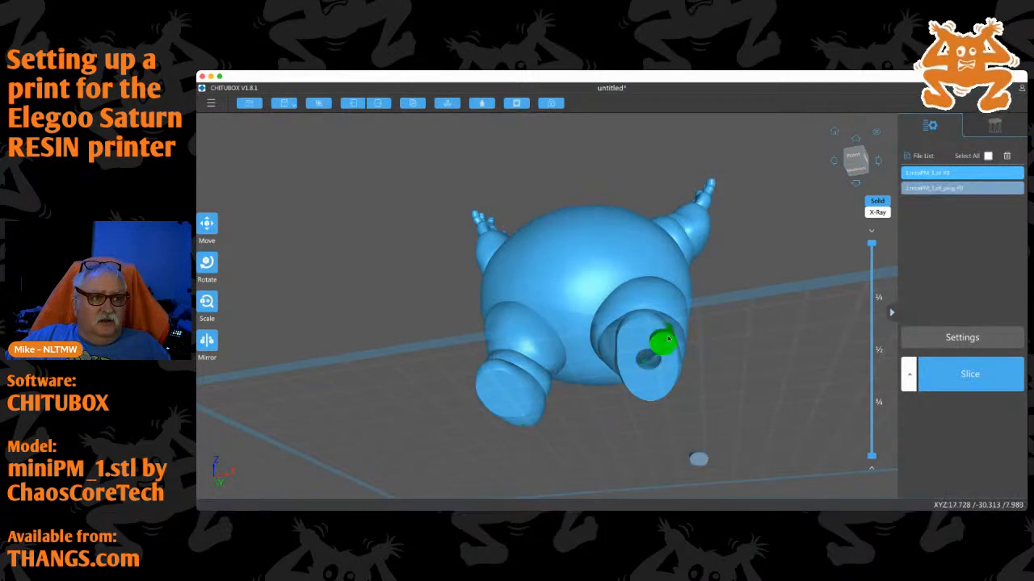
Inspect the hole in the left foot and dig a matching drain hole in the sole of the other foot
{"action": "left_click_drag", "start_coordinate": [735, 331], "coordinate": [728, 300]}
{"action": "scroll", "coordinate": [727, 301], "scroll_direction": "up", "scroll_amount": 5}
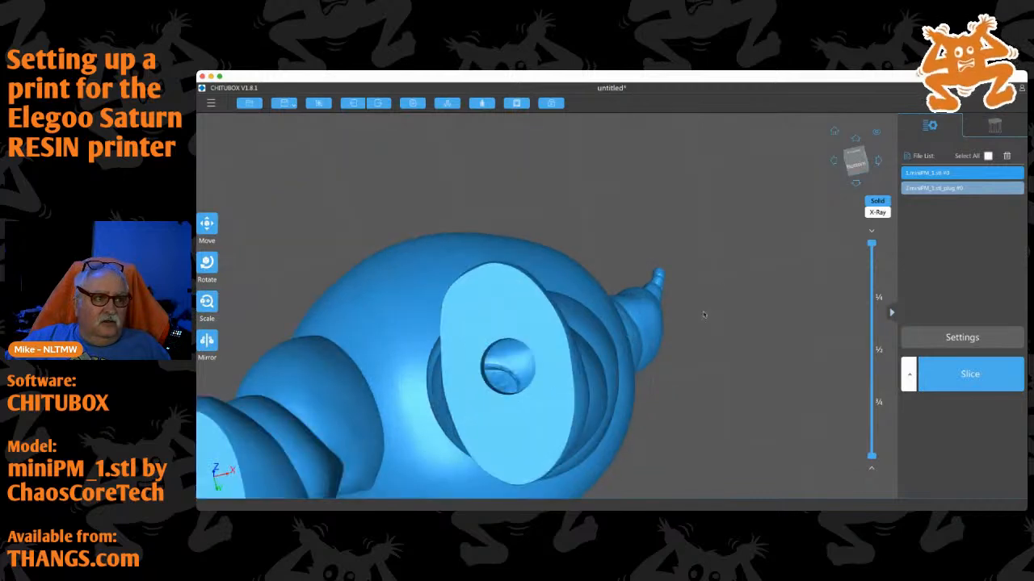
{"action": "mouse_move", "coordinate": [720, 308]}
{"action": "left_mouse_down"}
{"action": "mouse_move", "coordinate": [703, 317]}
{"action": "mouse_move", "coordinate": [725, 315]}
{"action": "left_mouse_up"}
{"action": "right_click_drag", "start_coordinate": [725, 314], "coordinate": [726, 315]}
{"action": "scroll", "coordinate": [677, 273], "scroll_direction": "up", "scroll_amount": 2}
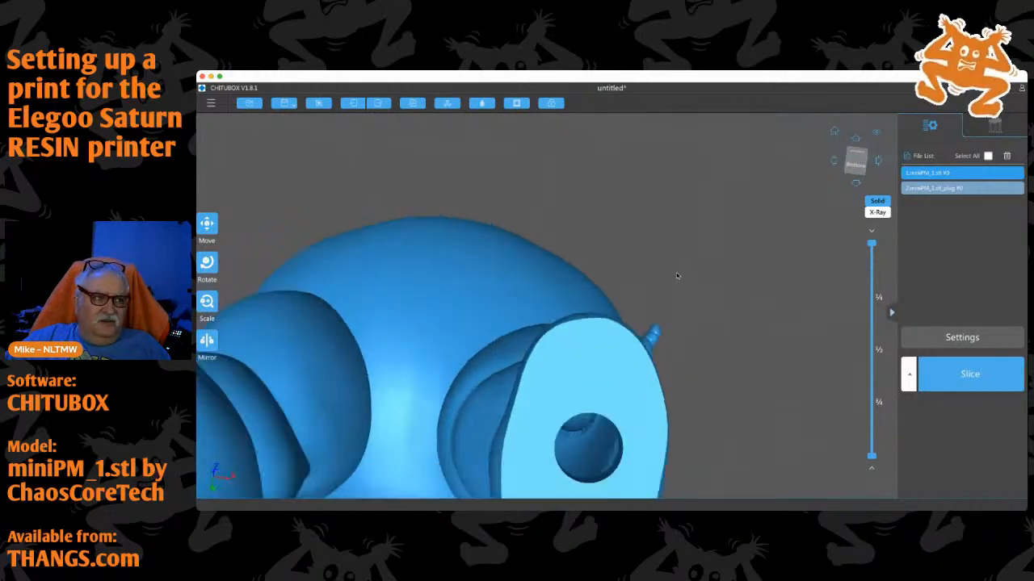
{"action": "scroll", "coordinate": [675, 273], "scroll_direction": "down", "scroll_amount": 5}
{"action": "left_click_drag", "start_coordinate": [673, 272], "coordinate": [595, 295]}
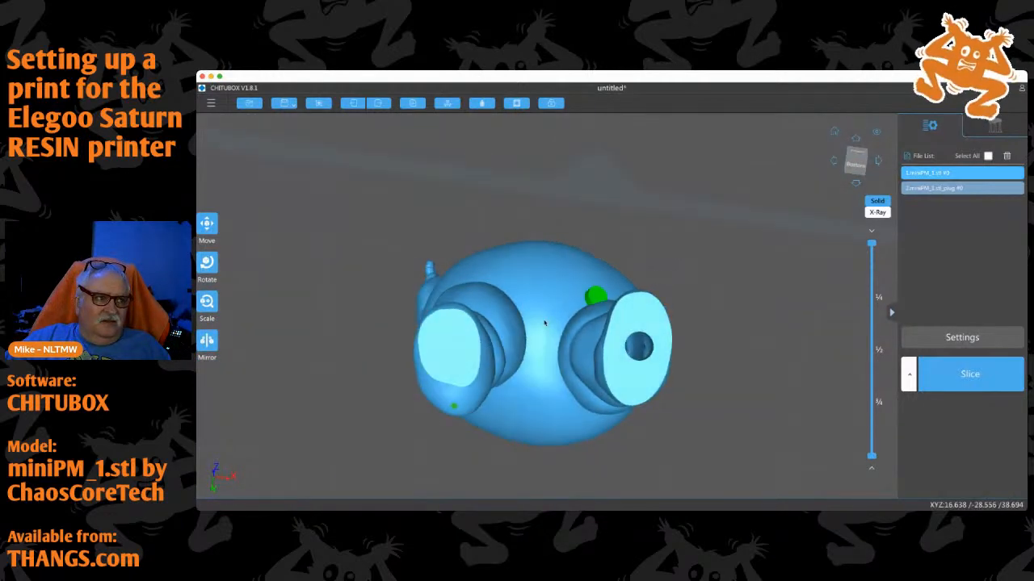
{"action": "left_click", "coordinate": [448, 346]}
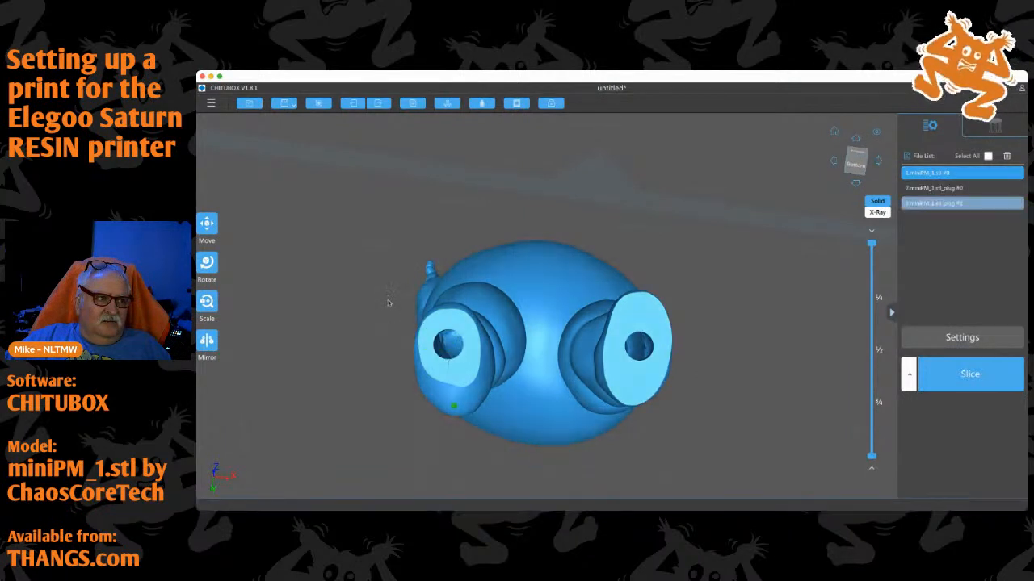
Examine the tilted figure and the two foot-hole plugs on the build plate from below, the side and behind
{"action": "scroll", "coordinate": [660, 254], "scroll_direction": "down", "scroll_amount": 4}
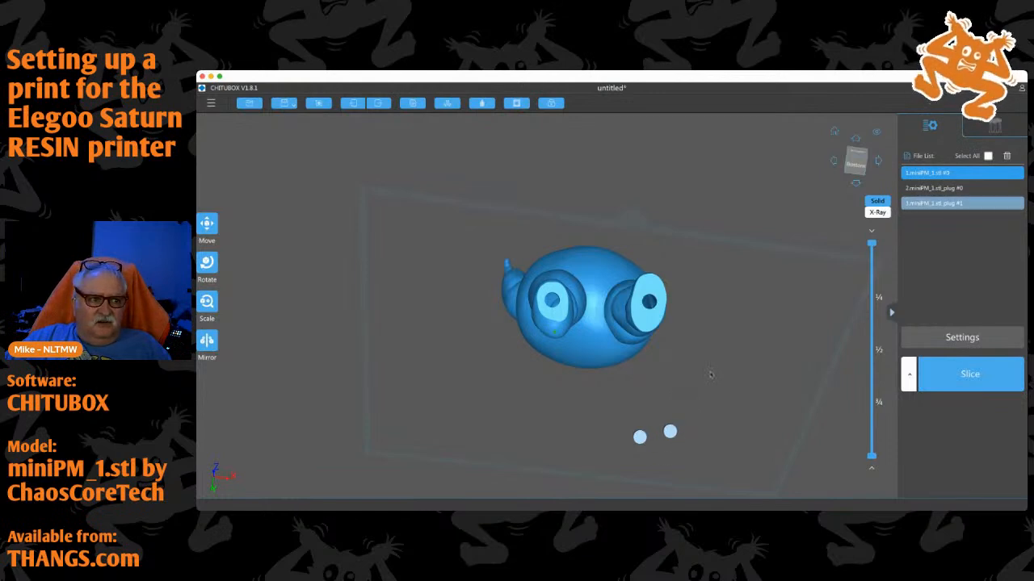
{"action": "left_click_drag", "start_coordinate": [716, 375], "coordinate": [707, 382]}
{"action": "right_click_drag", "start_coordinate": [706, 382], "coordinate": [633, 445]}
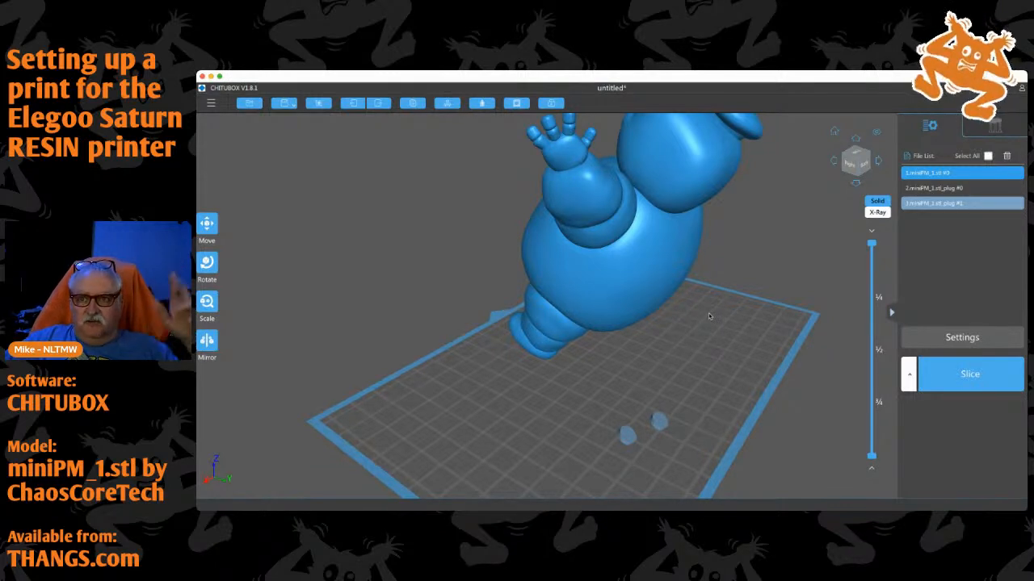
{"action": "scroll", "coordinate": [715, 303], "scroll_direction": "down", "scroll_amount": 4}
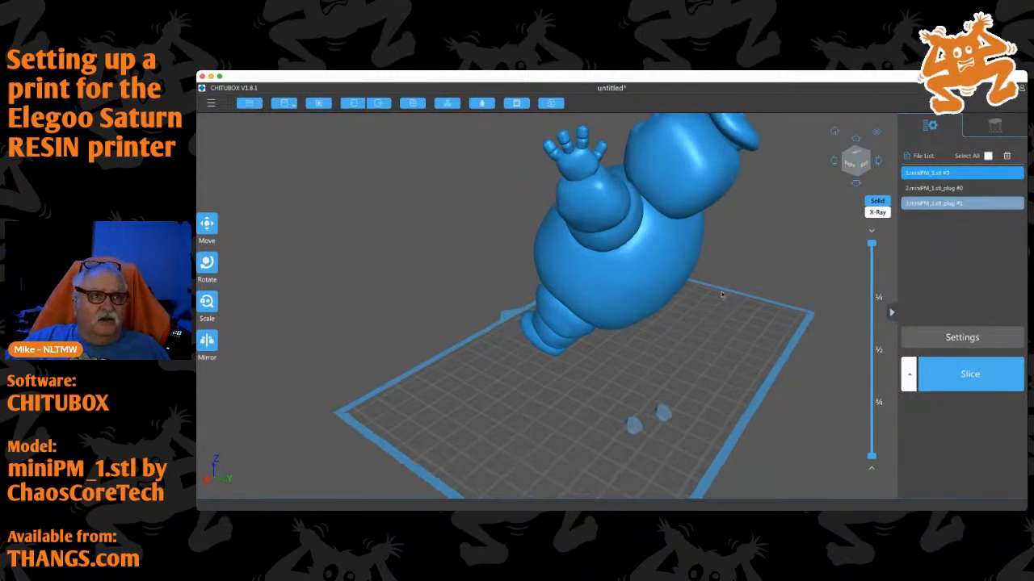
{"action": "scroll", "coordinate": [722, 295], "scroll_direction": "down", "scroll_amount": 2}
{"action": "scroll", "coordinate": [756, 275], "scroll_direction": "down", "scroll_amount": 3}
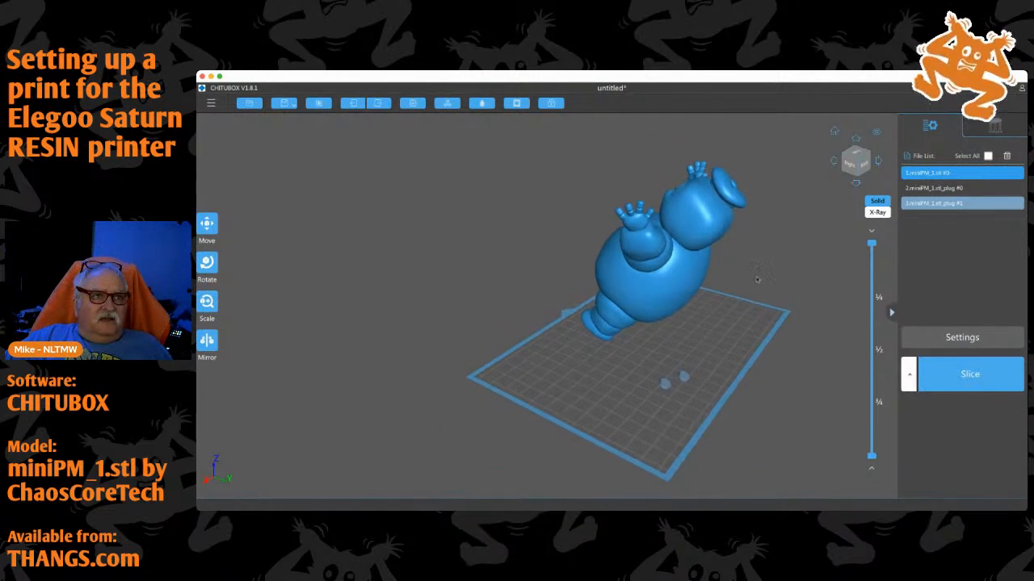
{"action": "left_click_drag", "start_coordinate": [751, 268], "coordinate": [699, 288]}
{"action": "left_click_drag", "start_coordinate": [767, 270], "coordinate": [733, 178]}
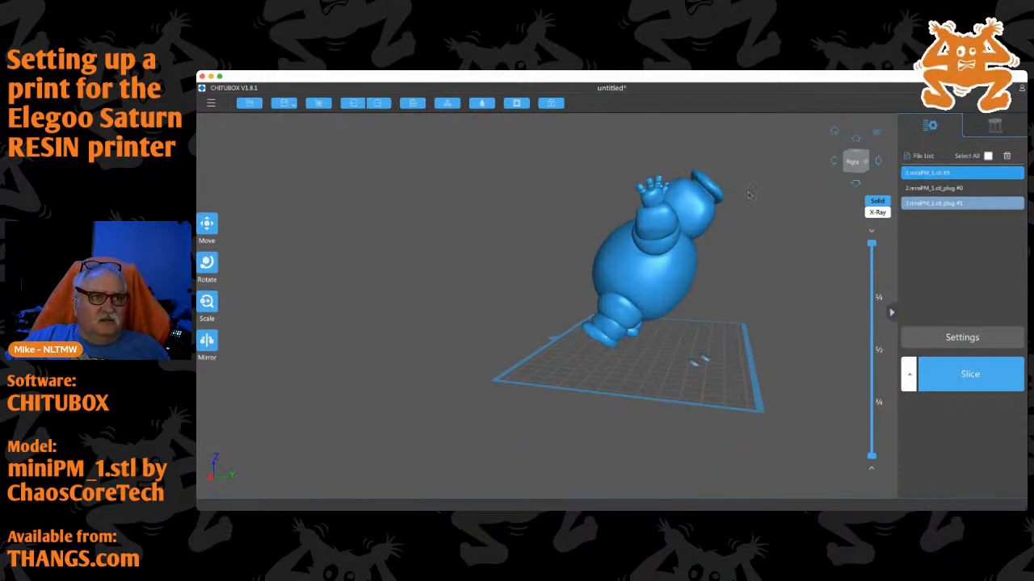
{"action": "left_click_drag", "start_coordinate": [761, 229], "coordinate": [684, 263]}
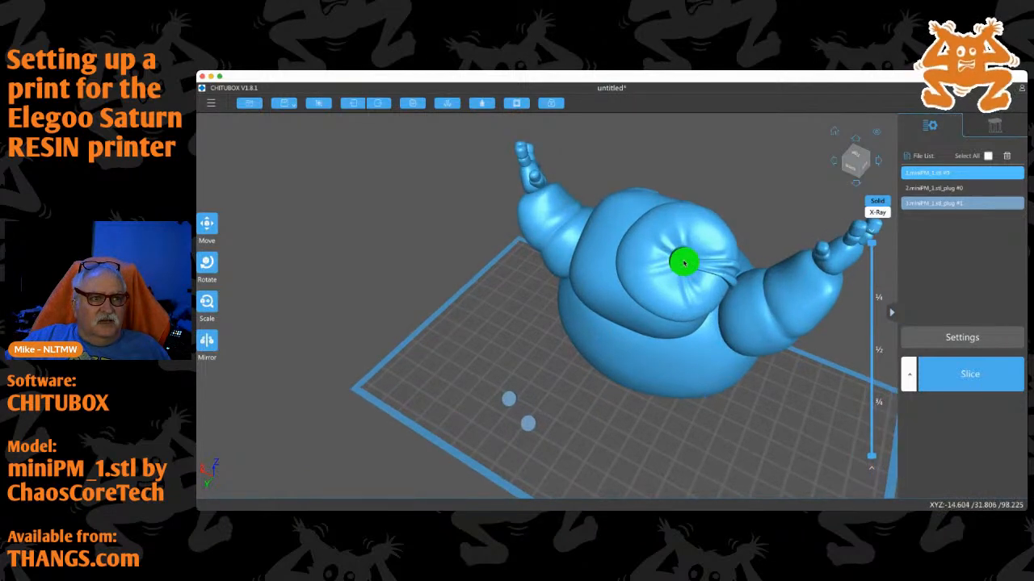
Dig a third hole with the Dig Hole tool in the top of the hat, right beside its central button
{"action": "scroll", "coordinate": [683, 263], "scroll_direction": "up", "scroll_amount": 5}
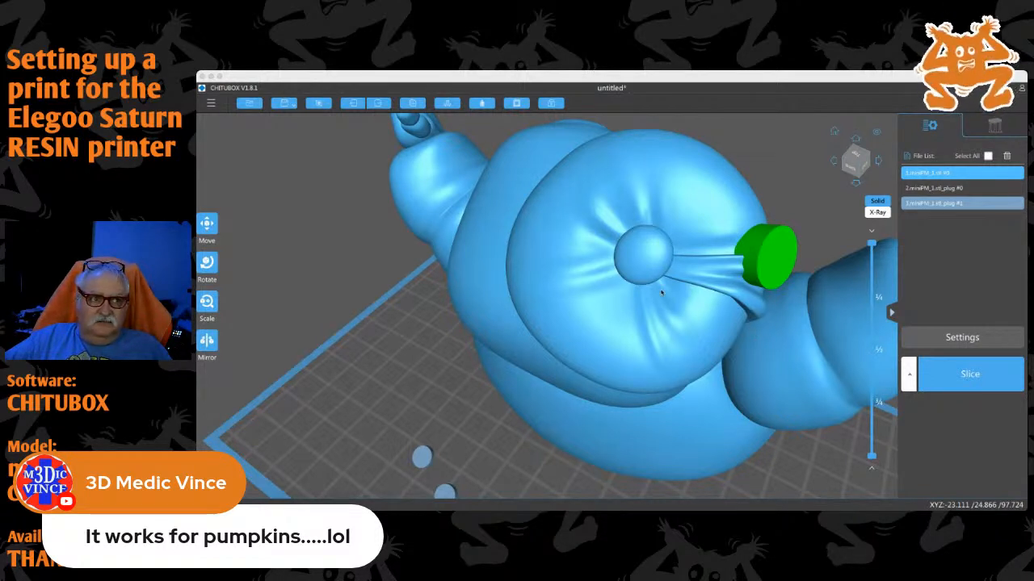
{"action": "left_click_drag", "start_coordinate": [766, 254], "coordinate": [648, 234]}
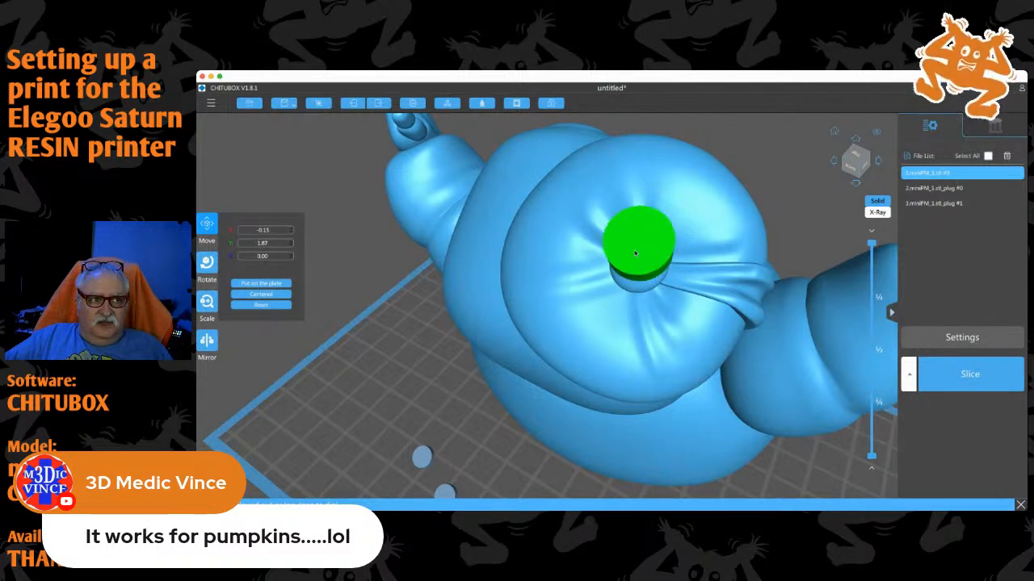
{"action": "mouse_move", "coordinate": [789, 227]}
{"action": "right_mouse_down"}
{"action": "mouse_move", "coordinate": [799, 207]}
{"action": "mouse_move", "coordinate": [789, 241]}
{"action": "right_mouse_up"}
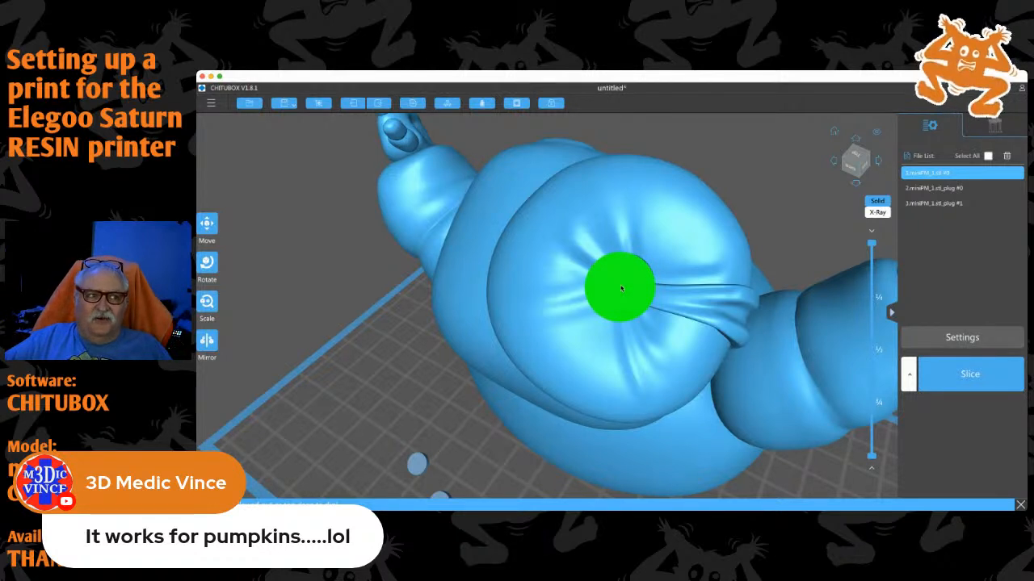
{"action": "left_click", "coordinate": [621, 289]}
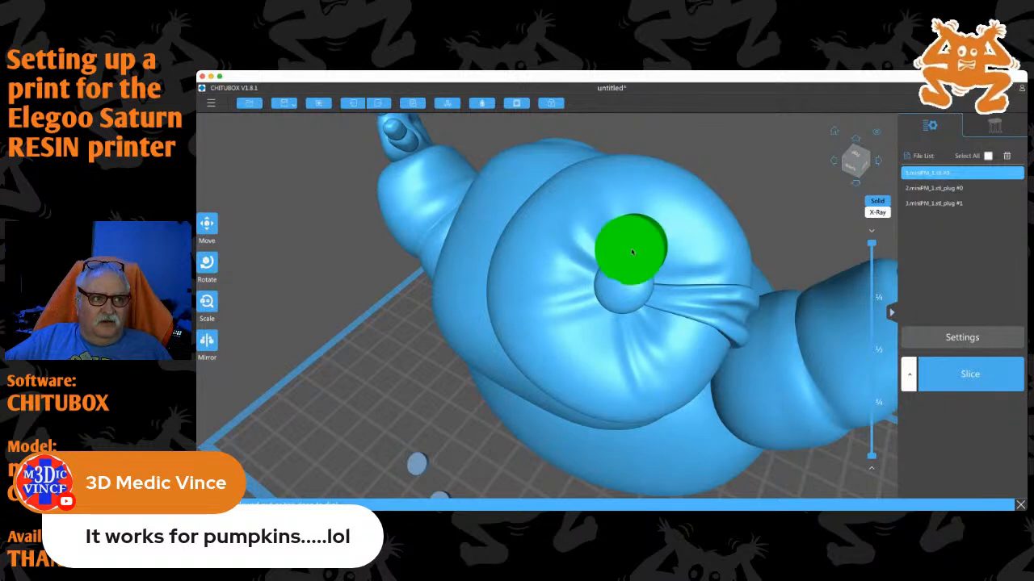
{"action": "left_click", "coordinate": [627, 260]}
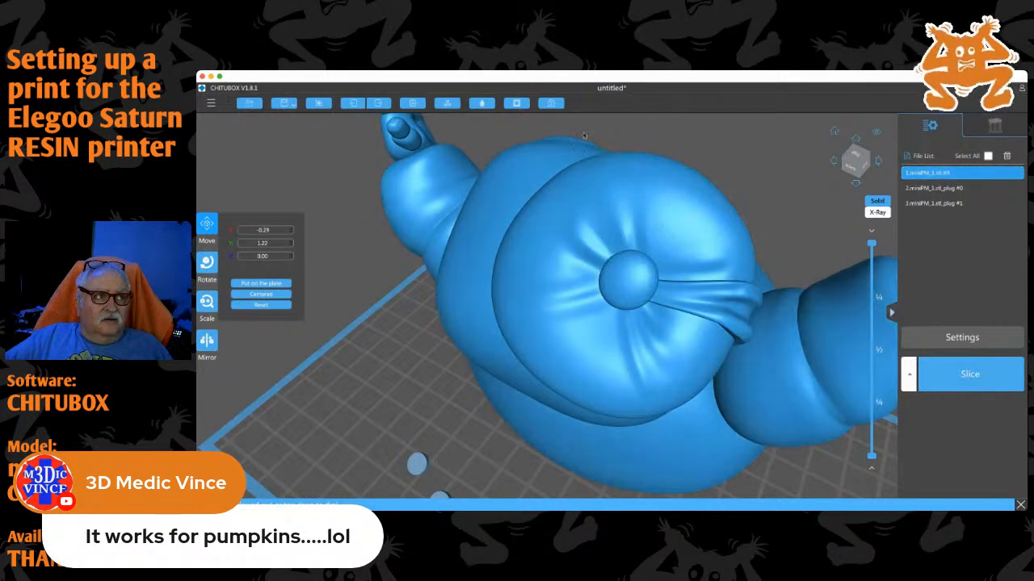
{"action": "left_click", "coordinate": [516, 103]}
{"action": "left_click", "coordinate": [518, 103]}
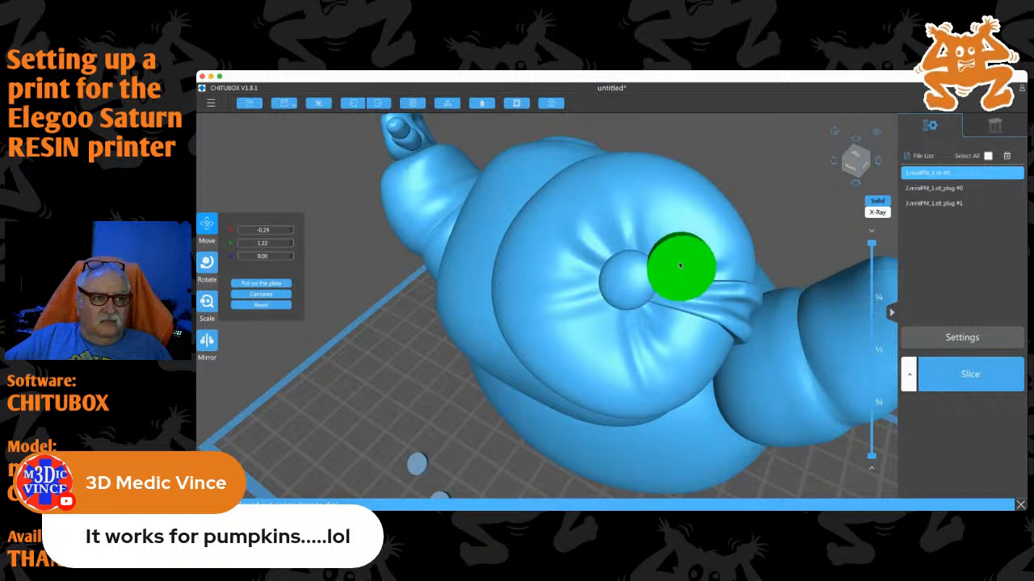
{"action": "left_click", "coordinate": [609, 258]}
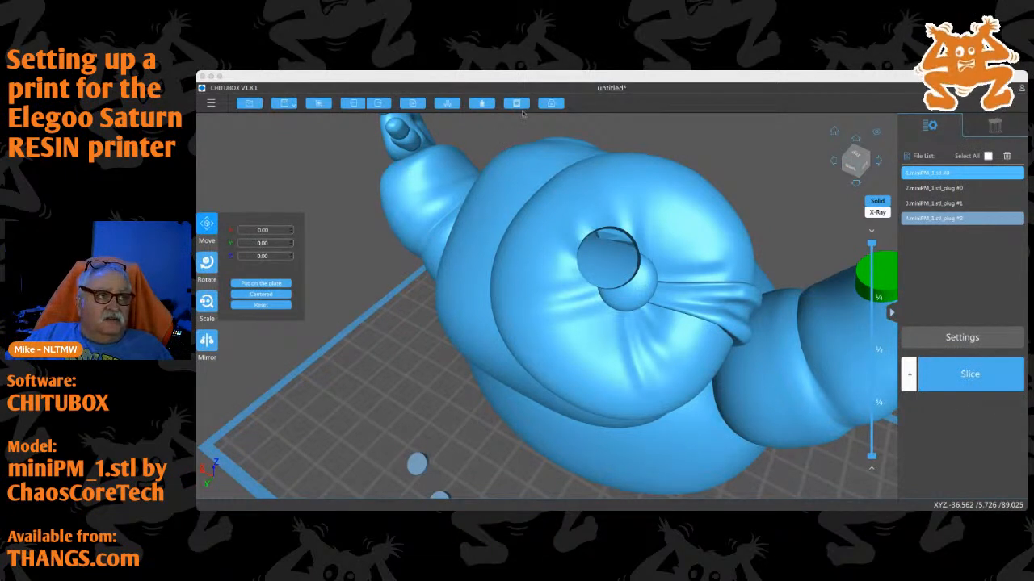
Examine the hat hole and the shape of its cut-out plug on the build plate
{"action": "scroll", "coordinate": [745, 185], "scroll_direction": "down", "scroll_amount": 5}
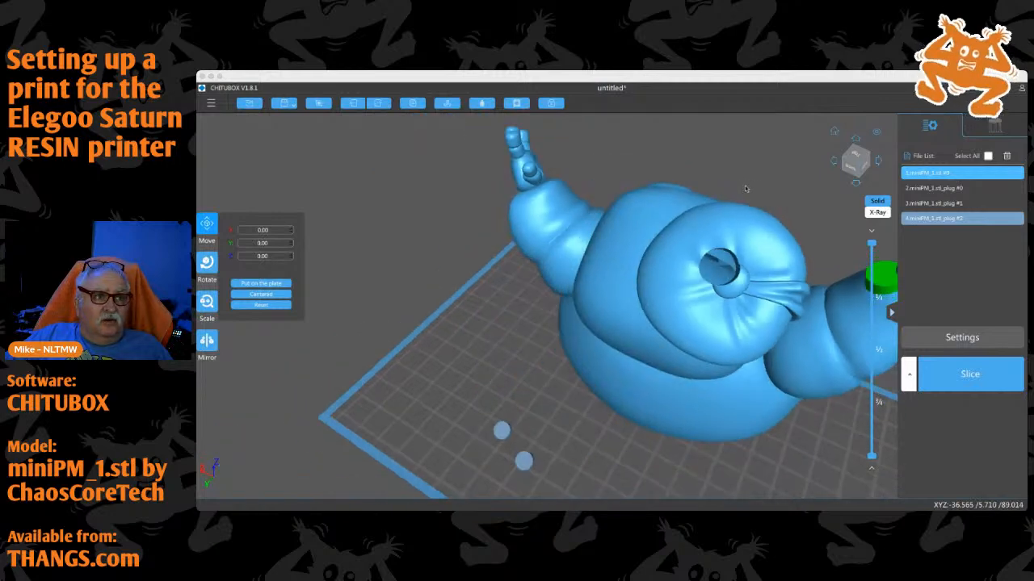
{"action": "left_click", "coordinate": [658, 264]}
{"action": "left_click_drag", "start_coordinate": [659, 264], "coordinate": [595, 261]}
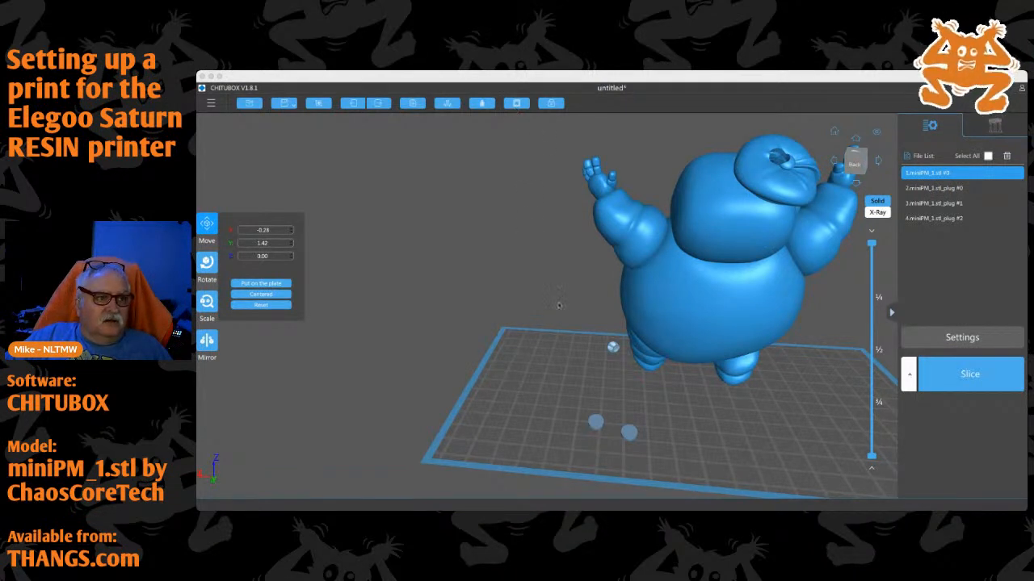
{"action": "scroll", "coordinate": [612, 361], "scroll_direction": "down", "scroll_amount": 2}
{"action": "scroll", "coordinate": [612, 360], "scroll_direction": "up", "scroll_amount": 8}
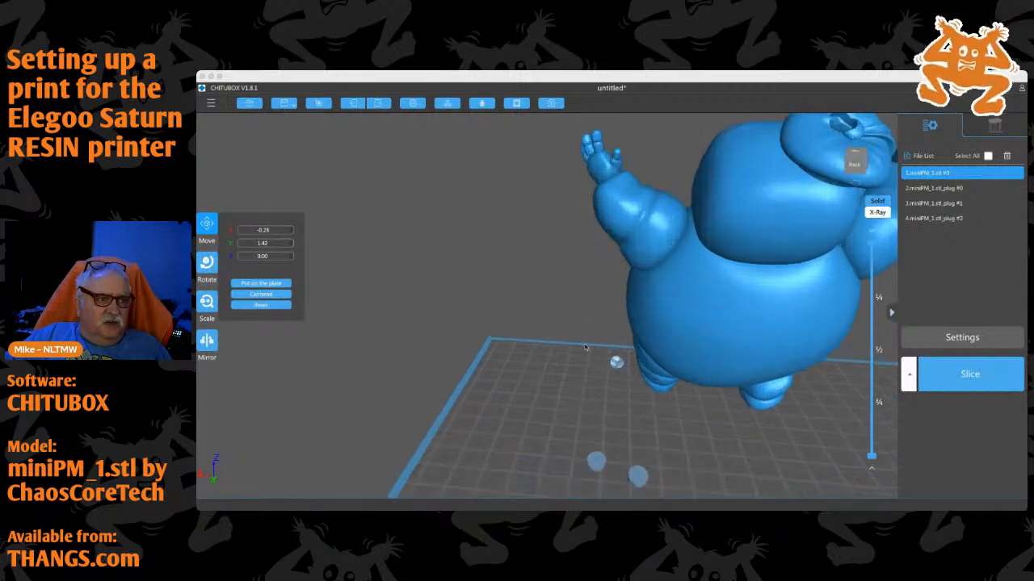
{"action": "left_click_drag", "start_coordinate": [576, 434], "coordinate": [609, 448]}
{"action": "right_click_drag", "start_coordinate": [577, 444], "coordinate": [481, 404]}
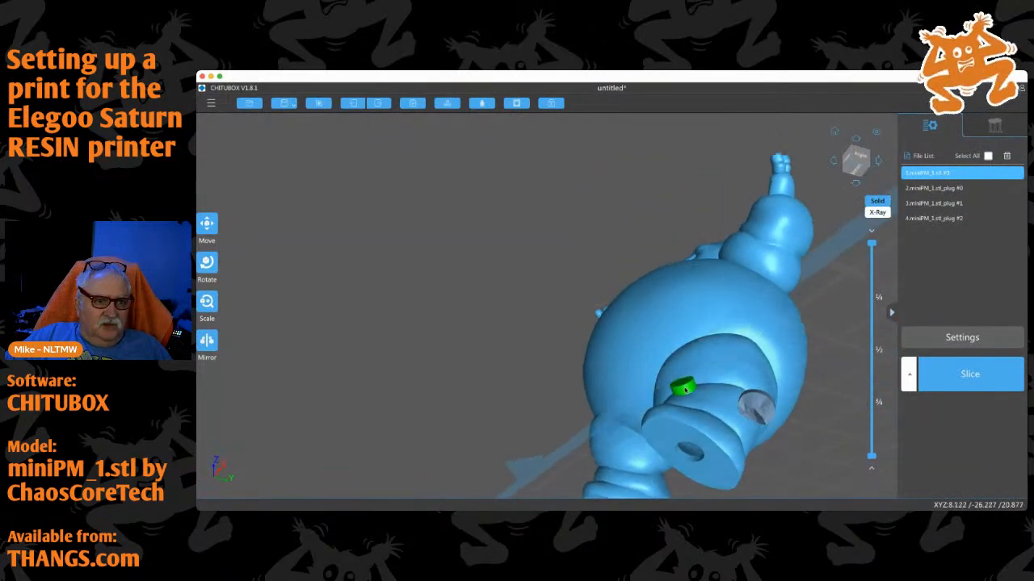
{"action": "right_click_drag", "start_coordinate": [683, 392], "coordinate": [564, 460]}
{"action": "scroll", "coordinate": [562, 471], "scroll_direction": "up", "scroll_amount": 3}
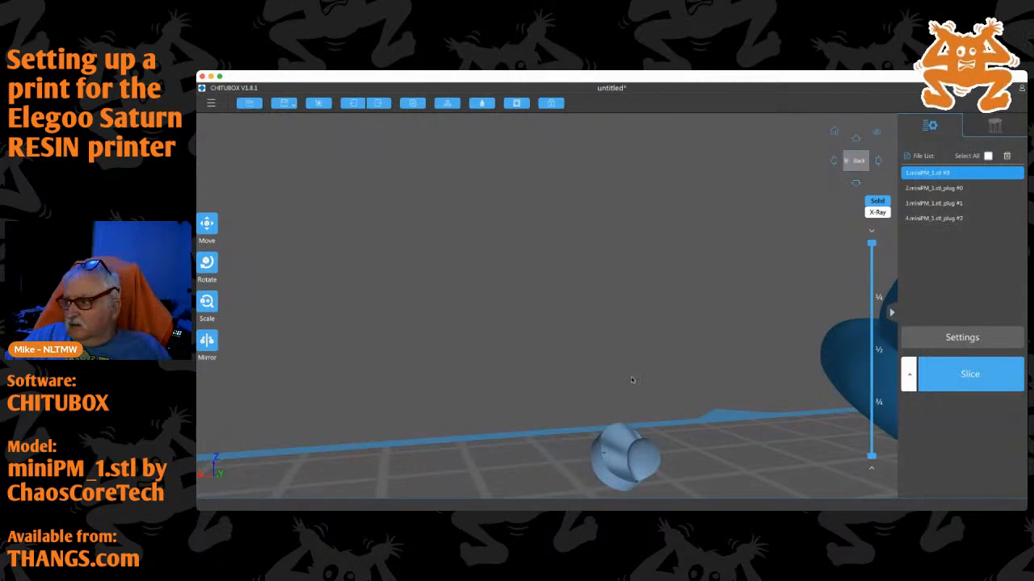
{"action": "scroll", "coordinate": [759, 365], "scroll_direction": "down", "scroll_amount": 5}
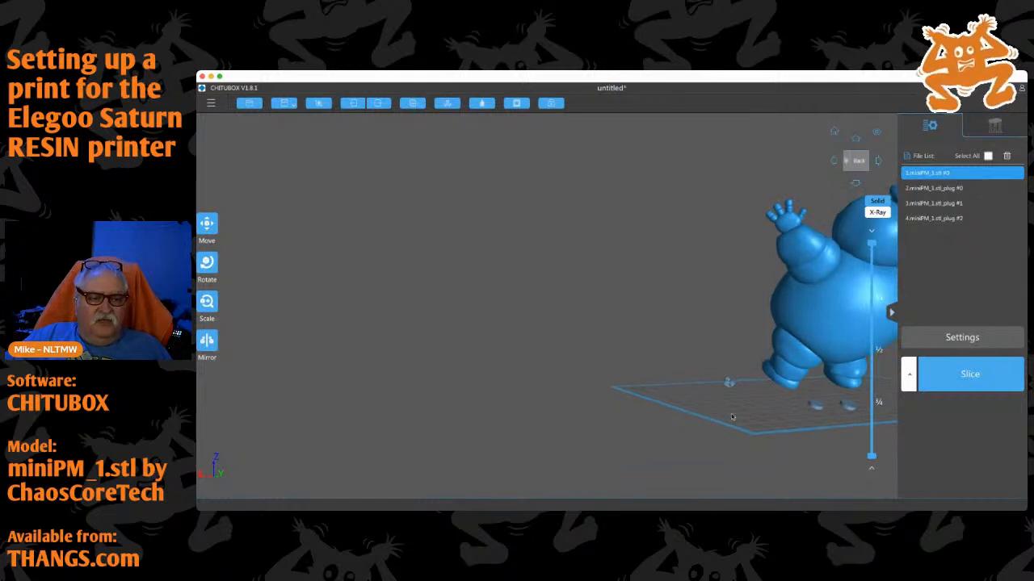
Delete the first foot-hole plug, miniPM_1.stl_plug #0, from the build plate
{"action": "right_click_drag", "start_coordinate": [731, 418], "coordinate": [367, 405]}
{"action": "left_click", "coordinate": [921, 188]}
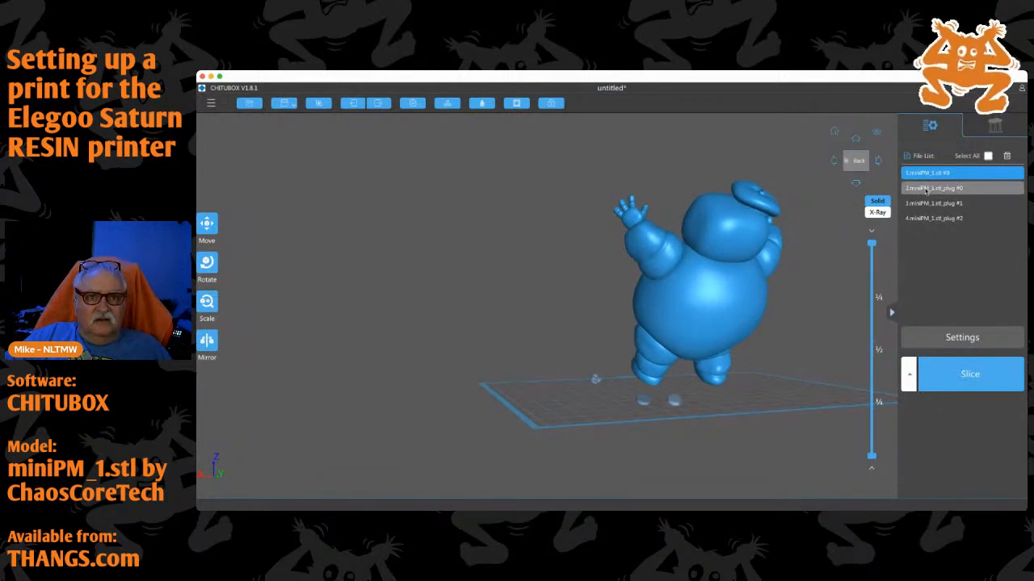
{"action": "left_click", "coordinate": [1007, 155]}
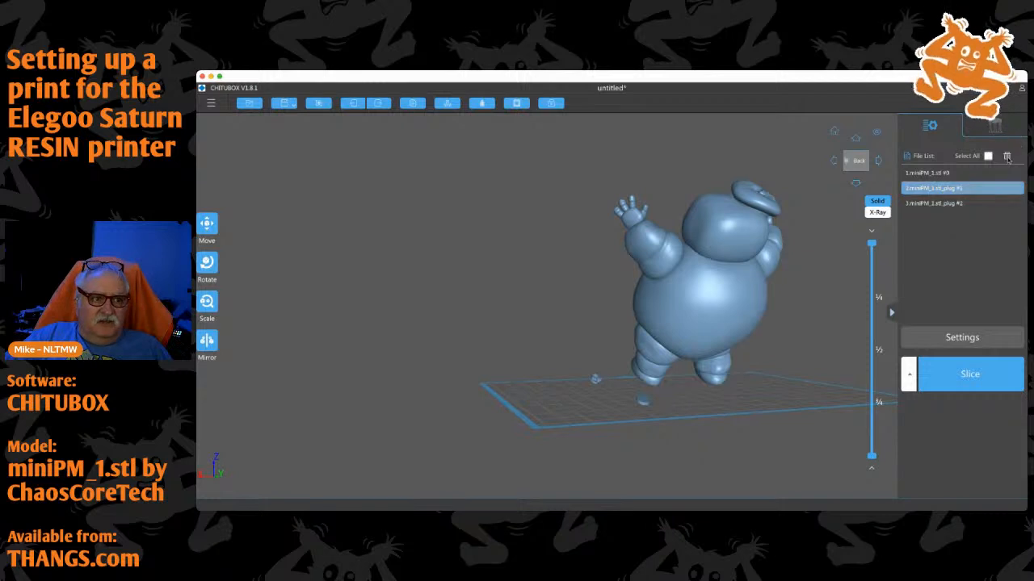
Delete the second foot-hole plug, miniPM_1.stl_plug #1, from the build plate
{"action": "left_click", "coordinate": [947, 187]}
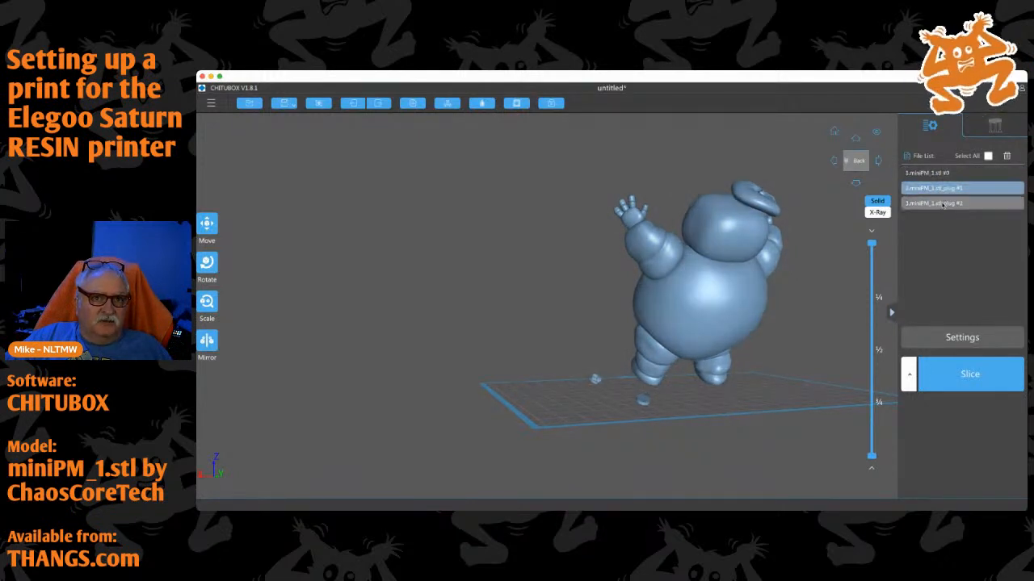
{"action": "left_click", "coordinate": [943, 203]}
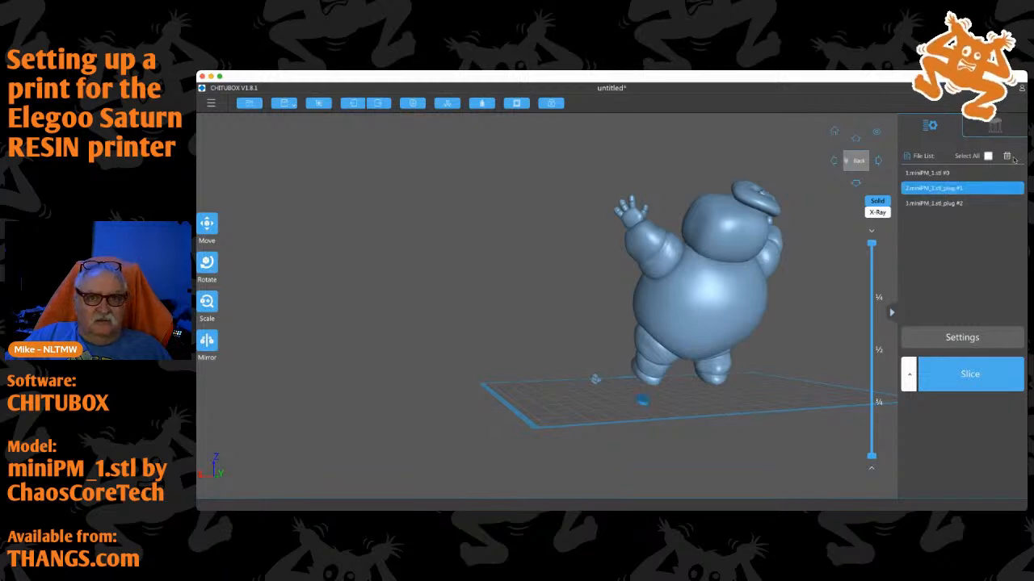
{"action": "left_click", "coordinate": [1007, 157]}
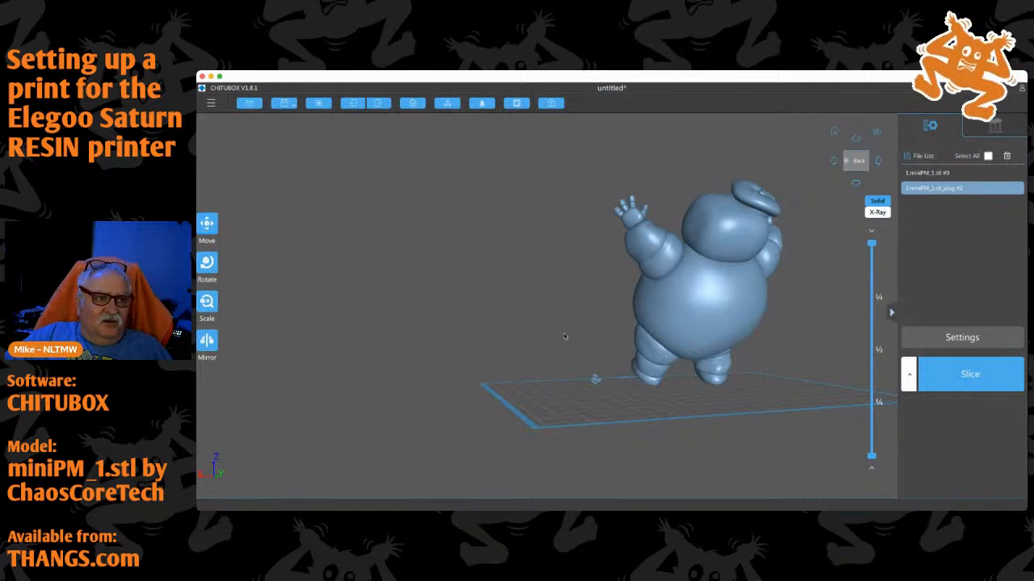
Generate automatic Heavy supports everywhere on the hat-hole plug, miniPM_1.stl_plug #2, at 50% density and a 45° angle
{"action": "left_click", "coordinate": [517, 103]}
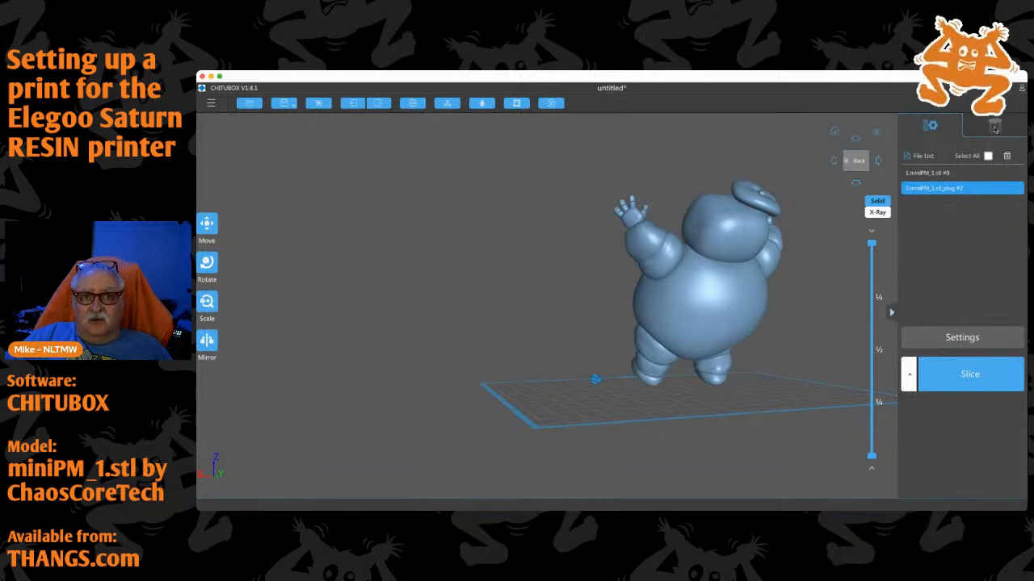
{"action": "left_click", "coordinate": [994, 127]}
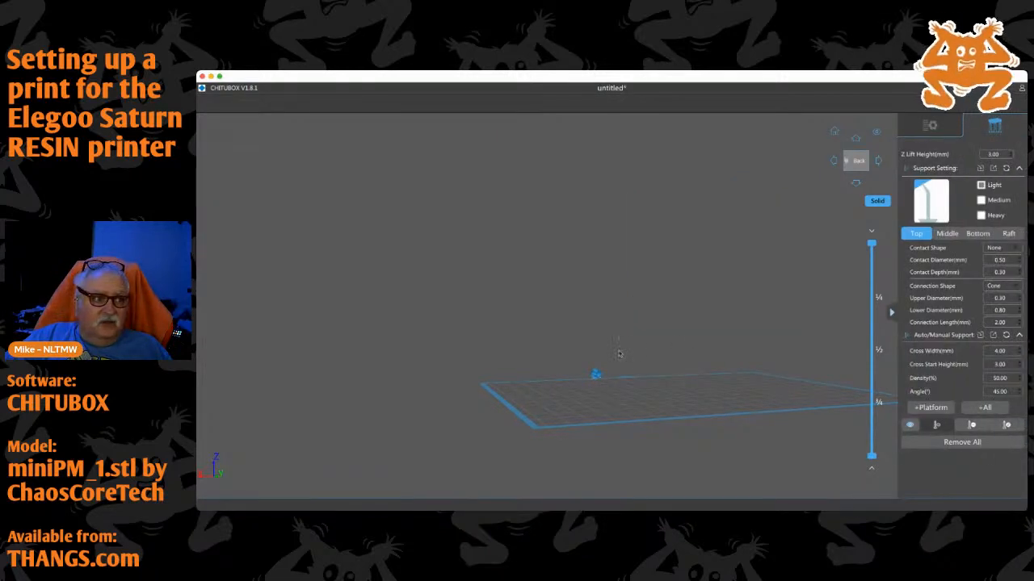
{"action": "scroll", "coordinate": [597, 389], "scroll_direction": "up", "scroll_amount": 5}
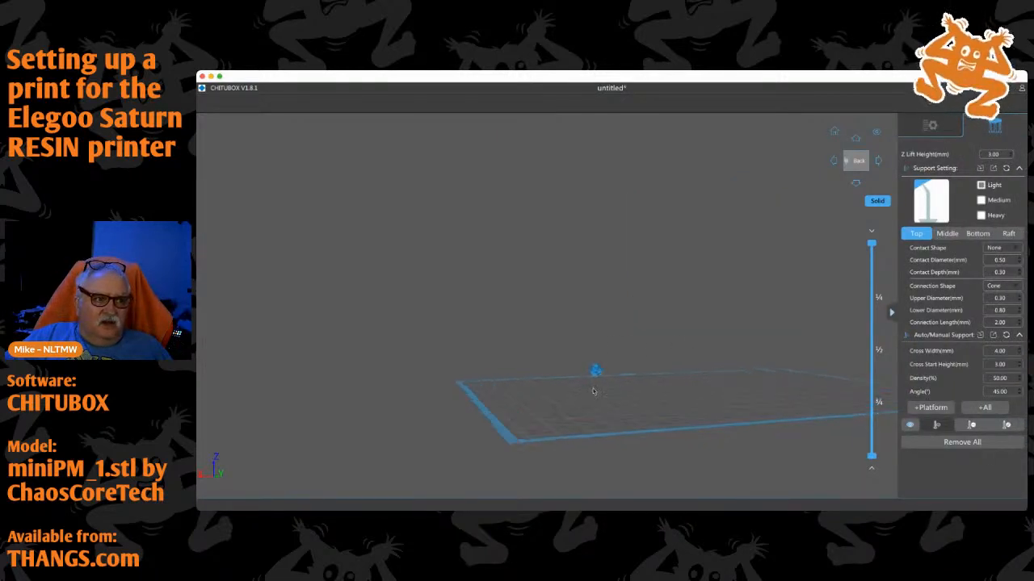
{"action": "scroll", "coordinate": [592, 386], "scroll_direction": "up", "scroll_amount": 3}
{"action": "right_click_drag", "start_coordinate": [593, 382], "coordinate": [732, 349]}
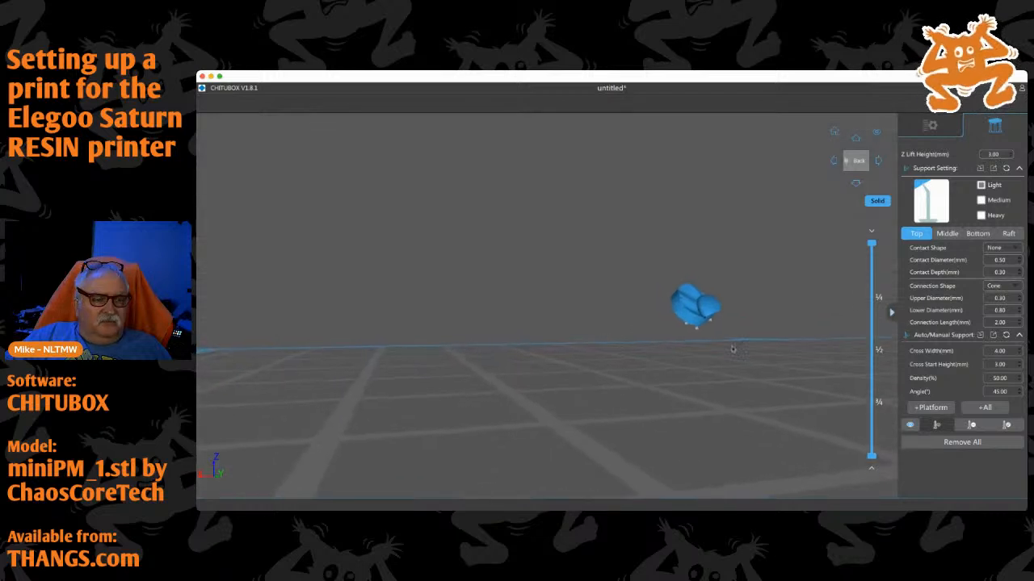
{"action": "scroll", "coordinate": [728, 322], "scroll_direction": "up", "scroll_amount": 3}
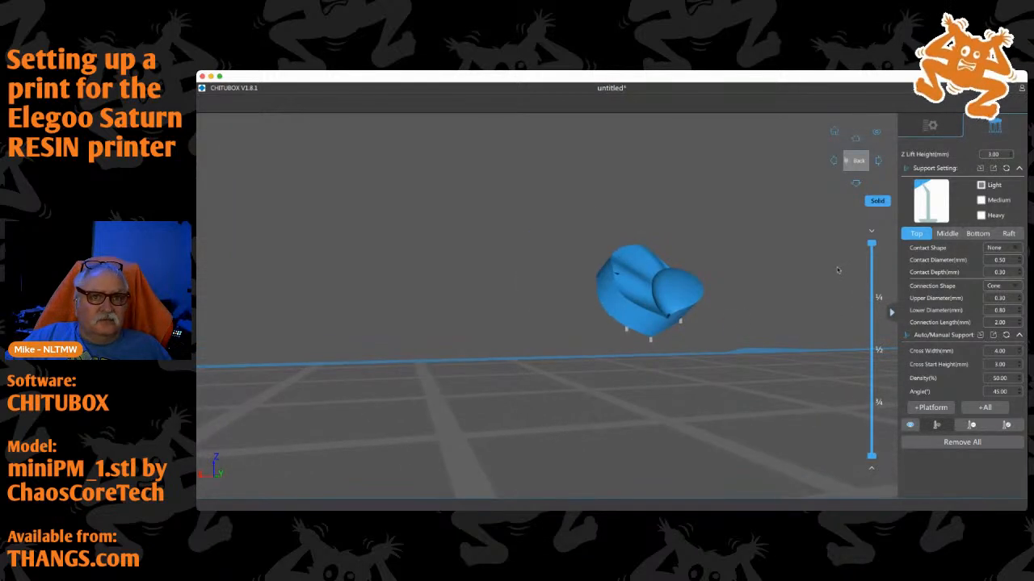
{"action": "left_click", "coordinate": [981, 215]}
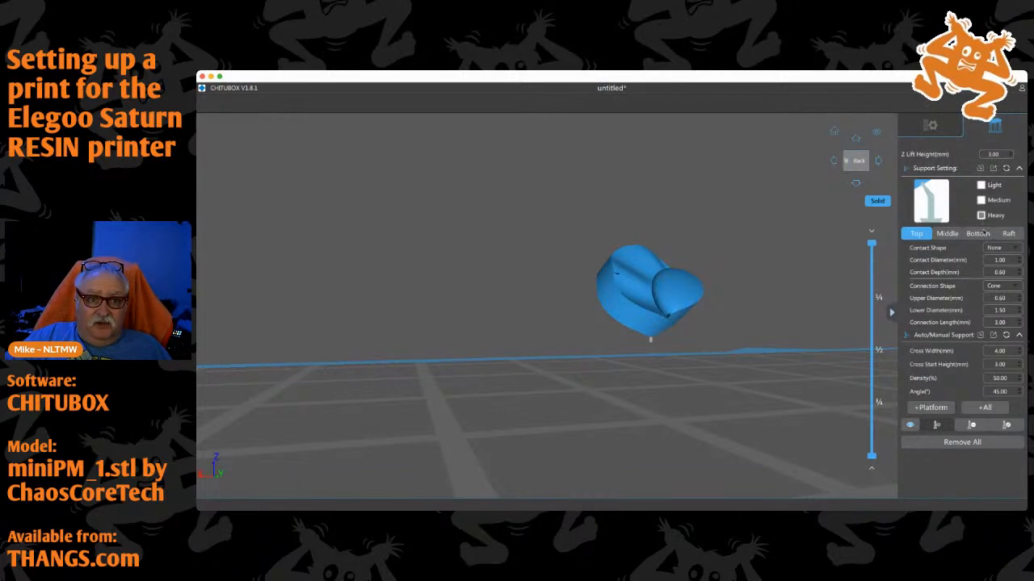
{"action": "left_click", "coordinate": [981, 408]}
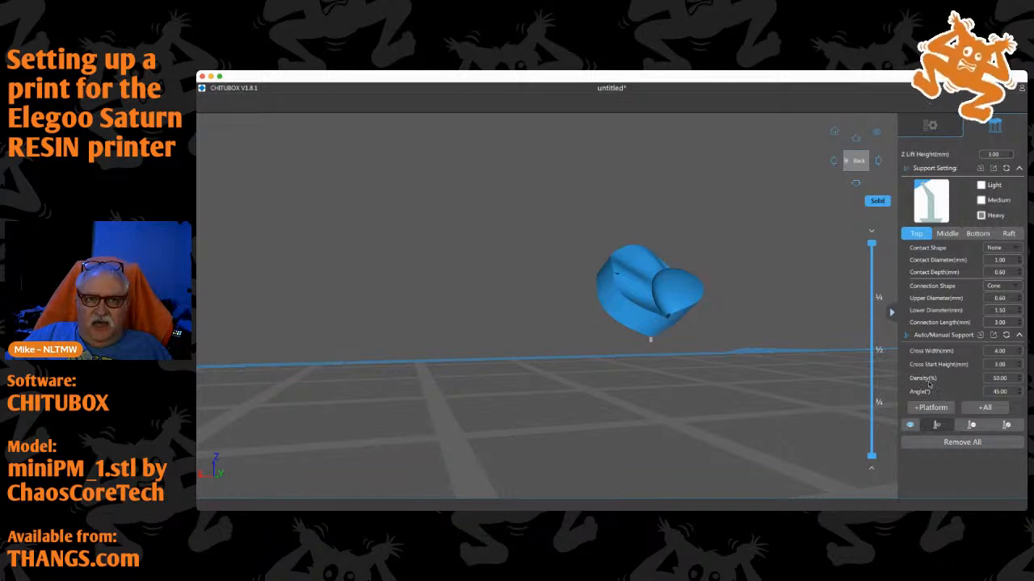
{"action": "left_click", "coordinate": [989, 408]}
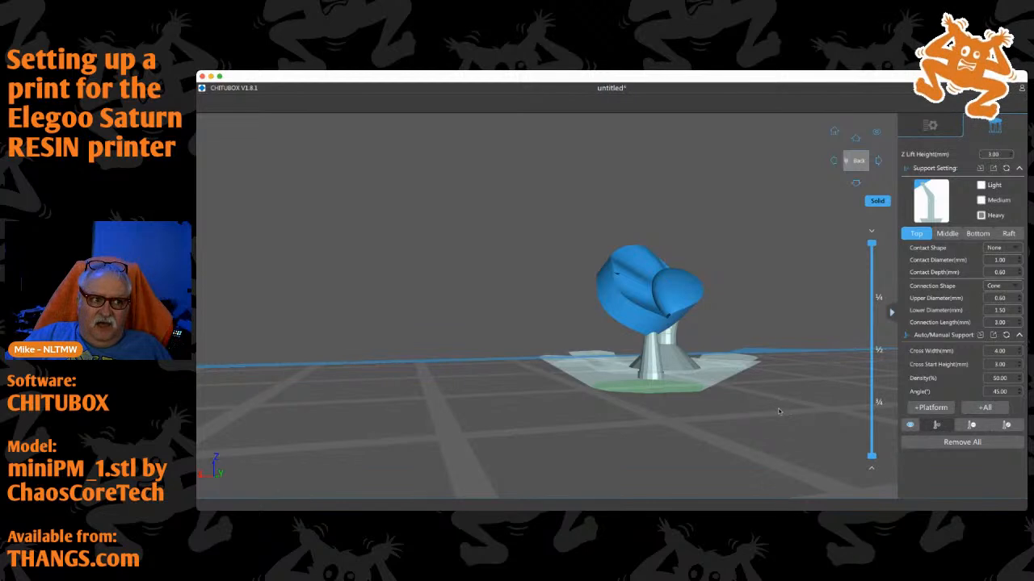
Manually add three more Heavy supports to the underside of the hat plug, two near its outer edge and one toward the middle
{"action": "right_click_drag", "start_coordinate": [773, 419], "coordinate": [792, 248]}
{"action": "scroll", "coordinate": [741, 423], "scroll_direction": "up", "scroll_amount": 5}
{"action": "scroll", "coordinate": [740, 423], "scroll_direction": "down", "scroll_amount": 7}
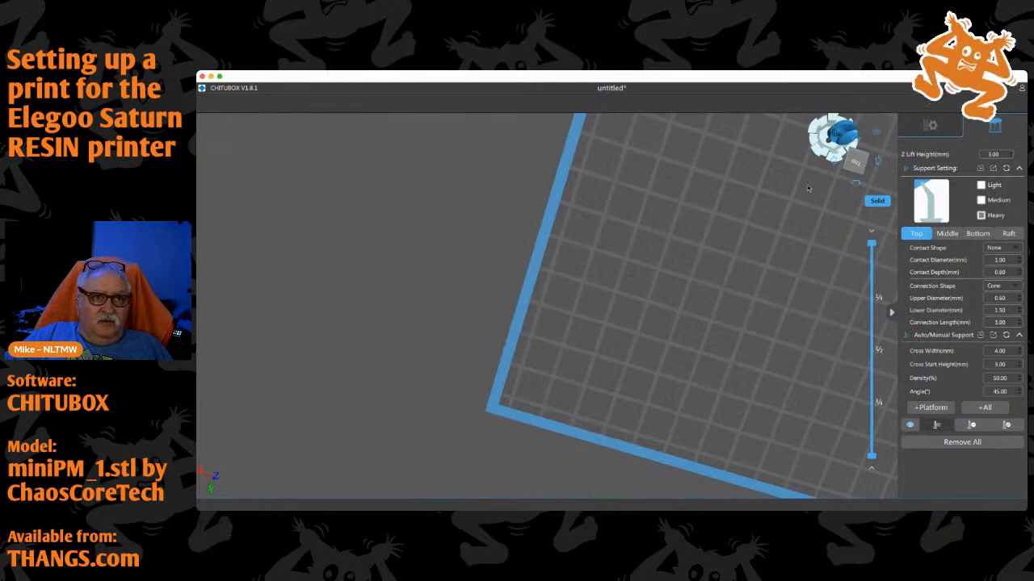
{"action": "right_click_drag", "start_coordinate": [803, 202], "coordinate": [732, 315]}
{"action": "middle_click_drag", "start_coordinate": [732, 315], "coordinate": [690, 280]}
{"action": "scroll", "coordinate": [596, 301], "scroll_direction": "up", "scroll_amount": 3}
{"action": "right_click_drag", "start_coordinate": [619, 316], "coordinate": [741, 126]}
{"action": "scroll", "coordinate": [699, 218], "scroll_direction": "up", "scroll_amount": 5}
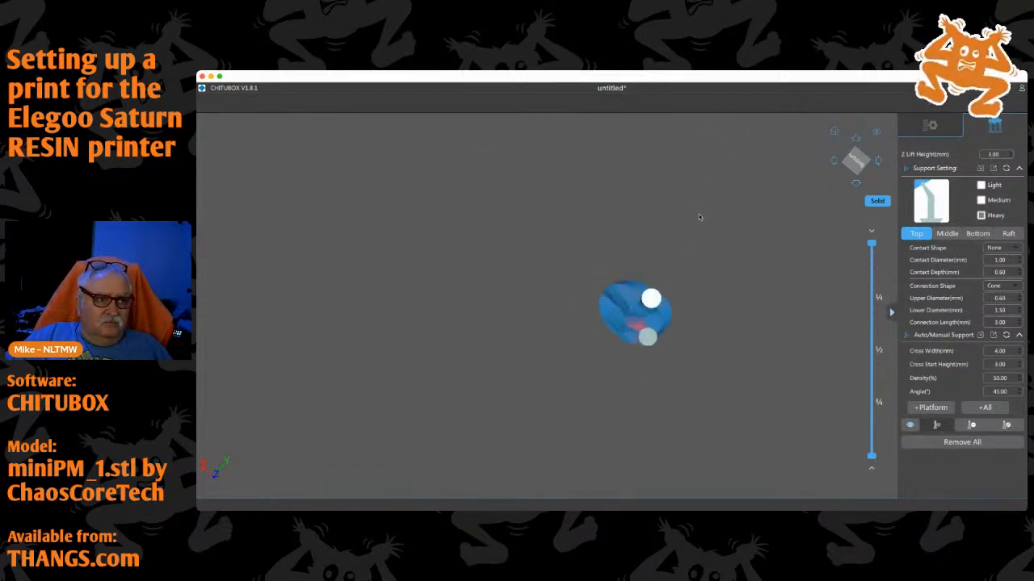
{"action": "right_click_drag", "start_coordinate": [679, 222], "coordinate": [715, 156]}
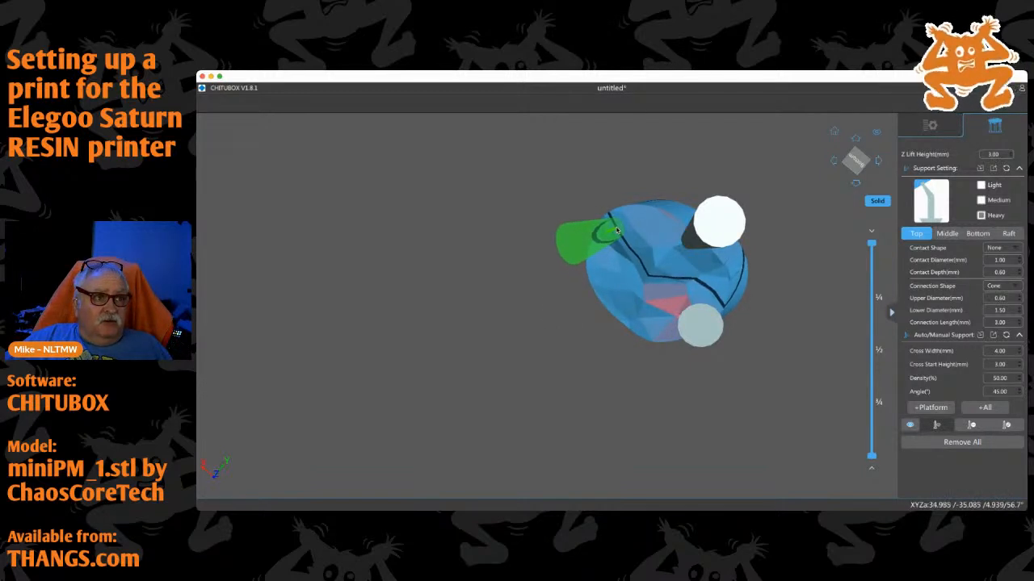
{"action": "left_click", "coordinate": [619, 232]}
{"action": "left_click", "coordinate": [629, 302]}
{"action": "left_click", "coordinate": [665, 299]}
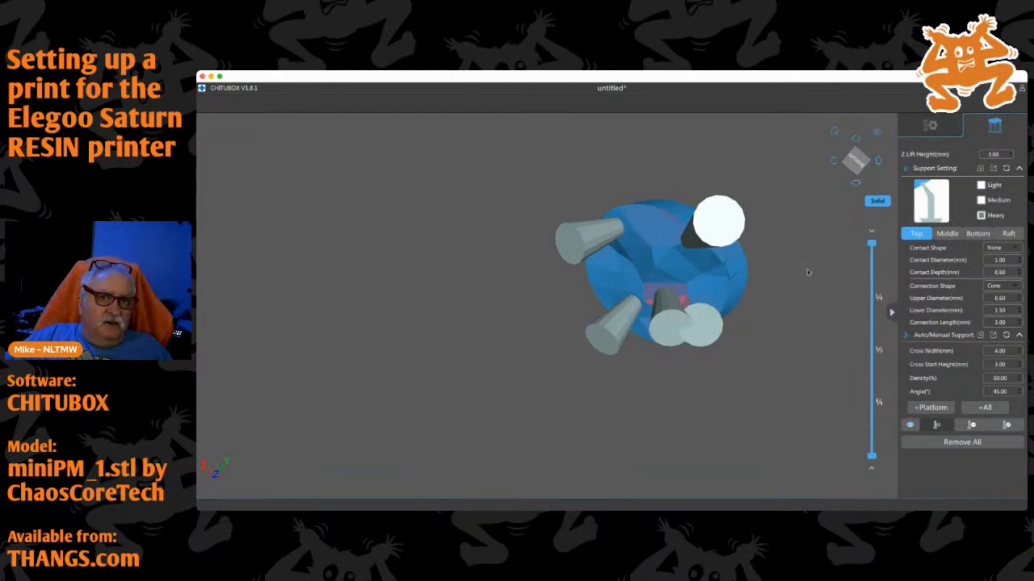
Examine the supported hat plug from below, the front and the side to check its supports and their bases
{"action": "left_click_drag", "start_coordinate": [806, 271], "coordinate": [787, 314]}
{"action": "scroll", "coordinate": [787, 251], "scroll_direction": "down", "scroll_amount": 5}
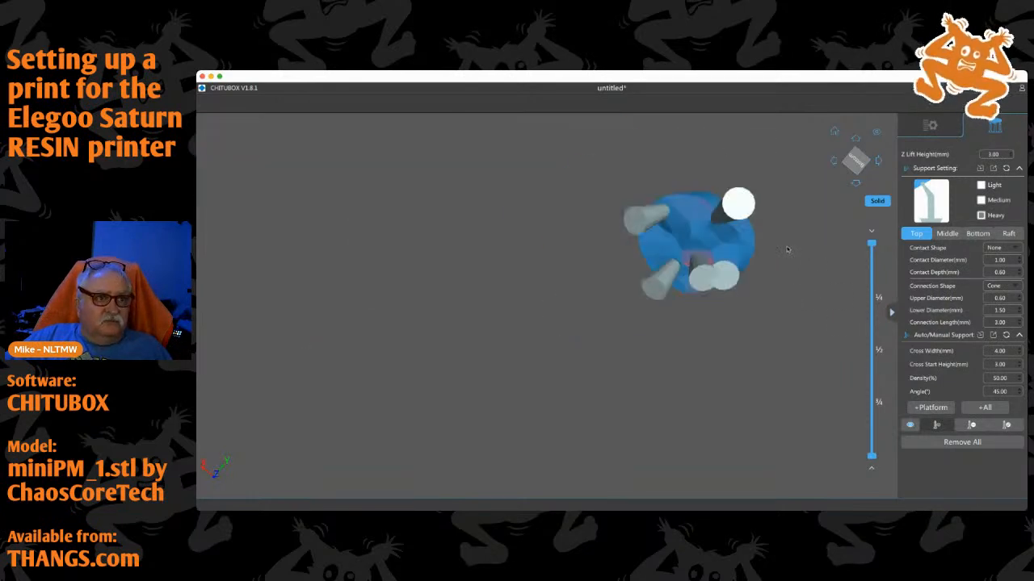
{"action": "scroll", "coordinate": [790, 249], "scroll_direction": "down", "scroll_amount": 2}
{"action": "left_click_drag", "start_coordinate": [800, 257], "coordinate": [669, 471]}
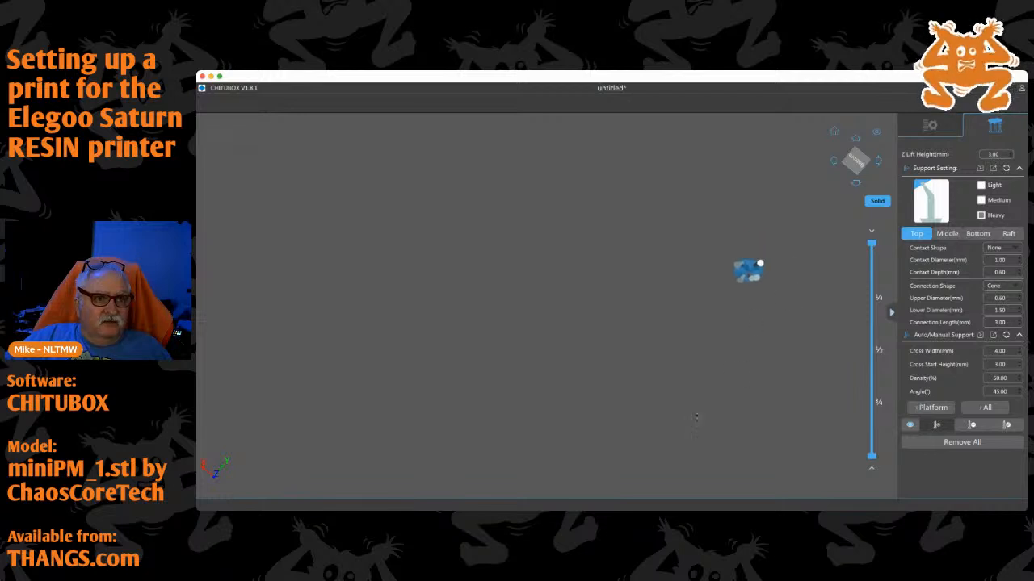
{"action": "left_click_drag", "start_coordinate": [677, 291], "coordinate": [649, 404]}
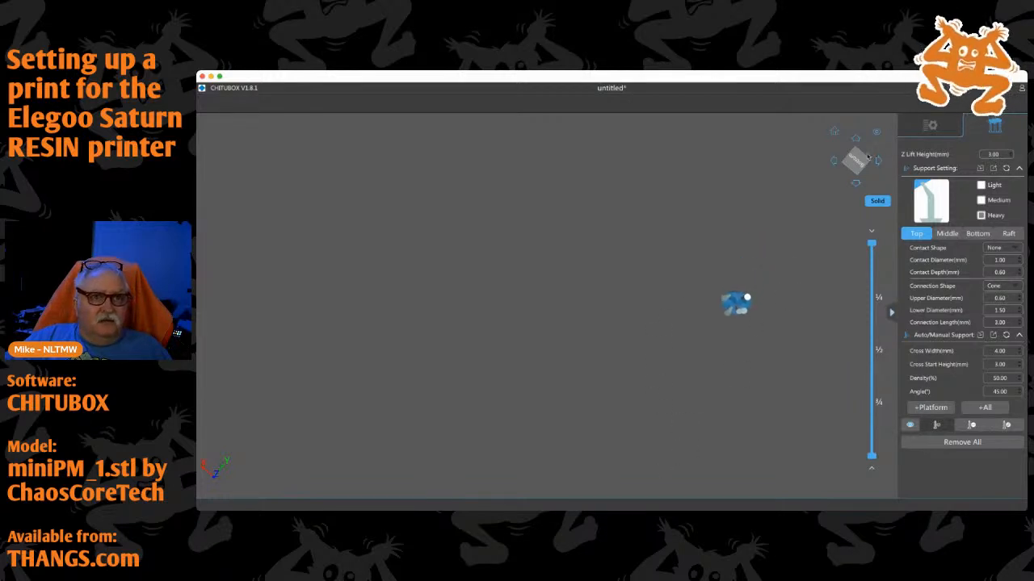
{"action": "left_click", "coordinate": [852, 164]}
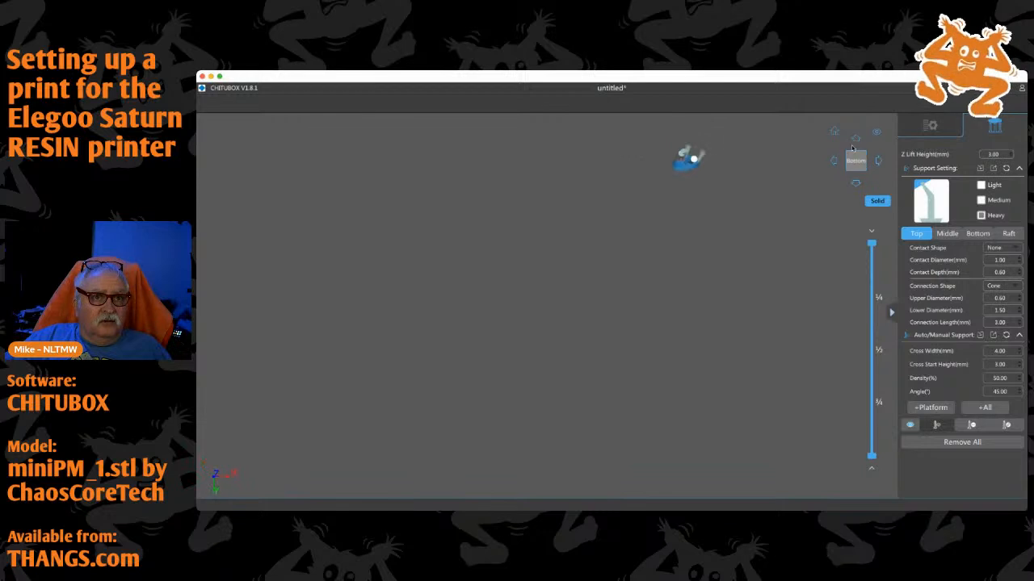
{"action": "left_click", "coordinate": [854, 140]}
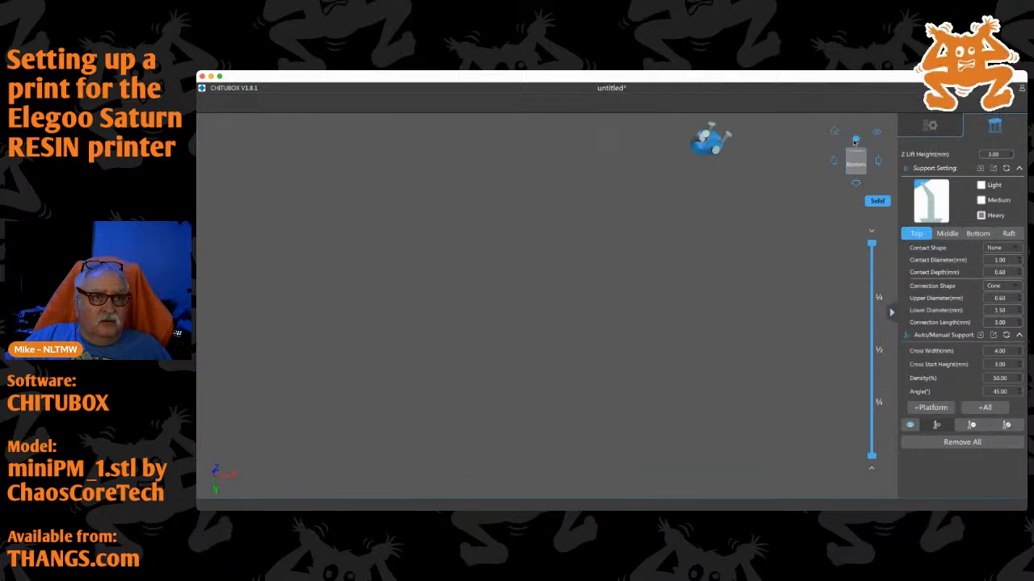
{"action": "left_click_drag", "start_coordinate": [717, 295], "coordinate": [642, 321]}
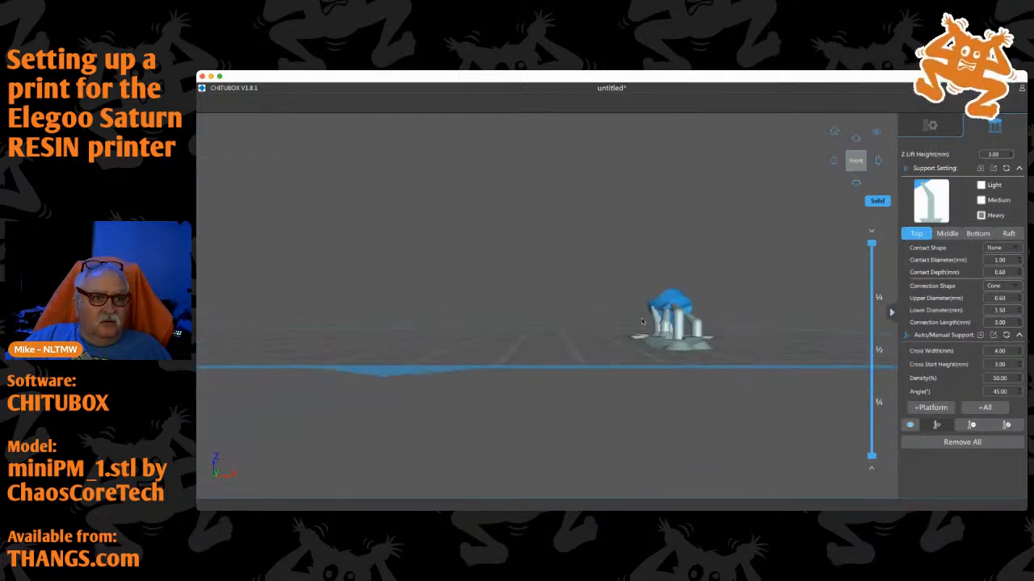
{"action": "left_click_drag", "start_coordinate": [707, 302], "coordinate": [646, 419]}
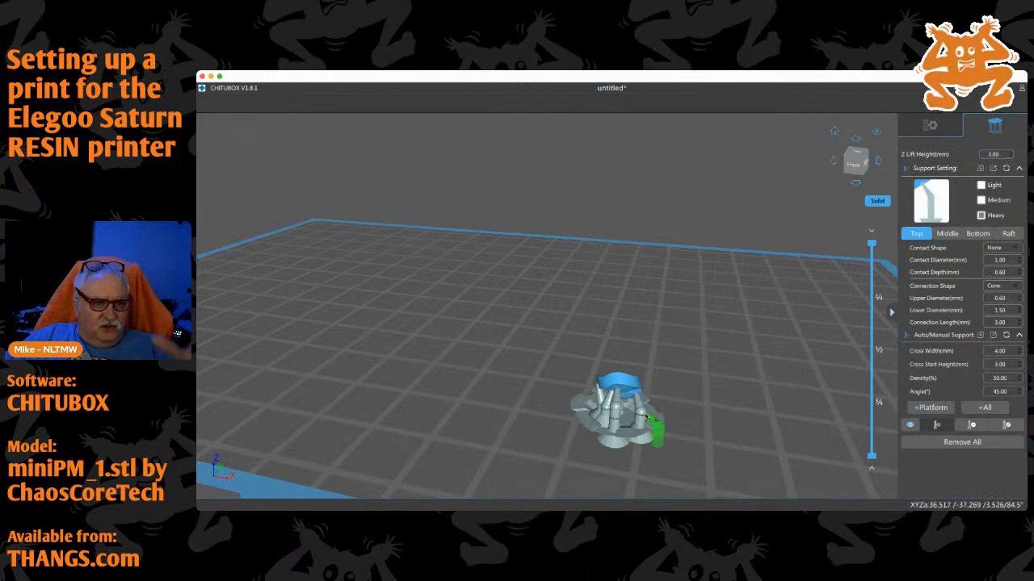
{"action": "left_click_drag", "start_coordinate": [673, 407], "coordinate": [634, 407]}
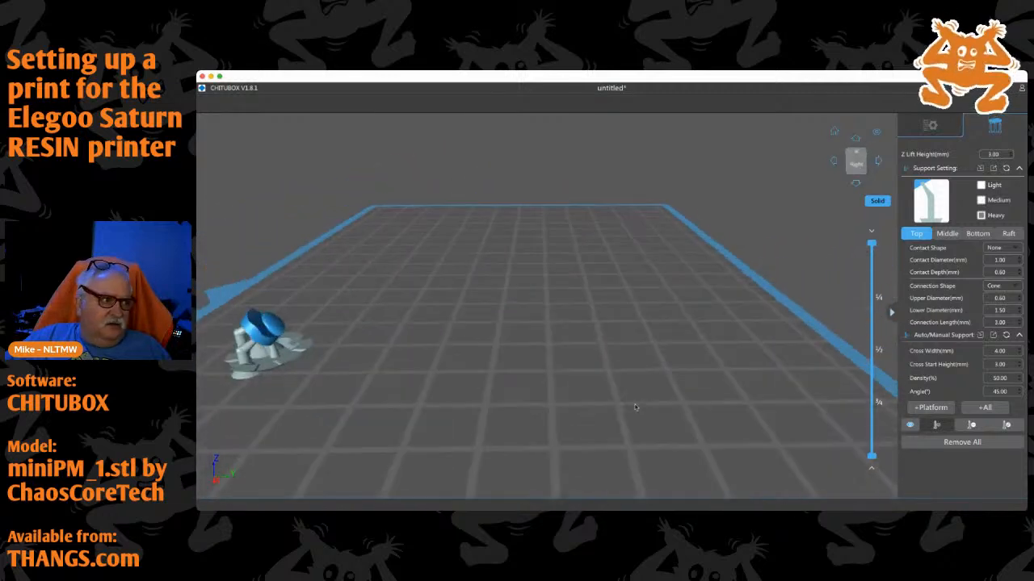
{"action": "scroll", "coordinate": [288, 384], "scroll_direction": "down", "scroll_amount": 2}
{"action": "scroll", "coordinate": [296, 381], "scroll_direction": "up", "scroll_amount": 8}
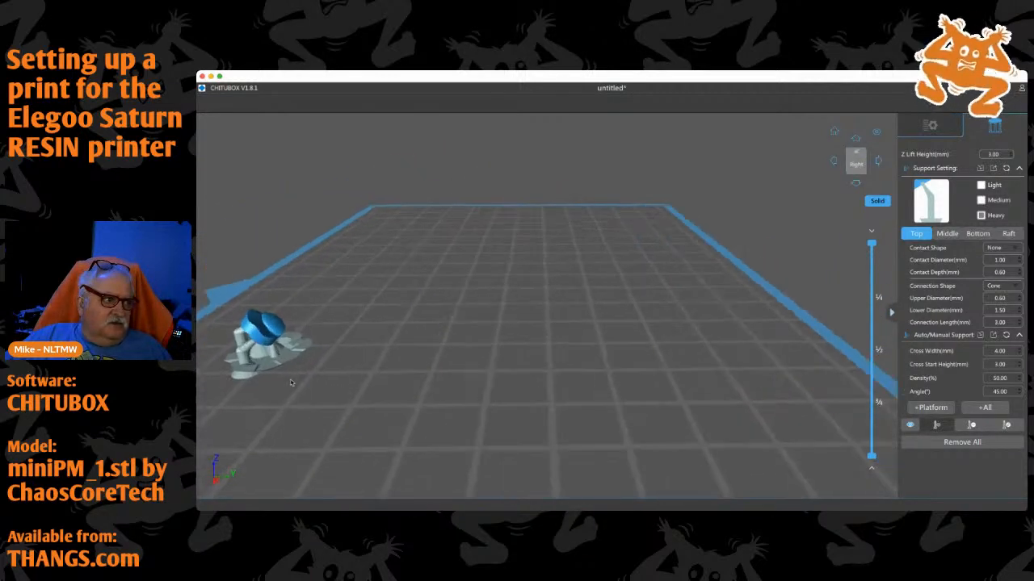
{"action": "mouse_move", "coordinate": [338, 360]}
{"action": "right_mouse_down"}
{"action": "mouse_move", "coordinate": [358, 354]}
{"action": "mouse_move", "coordinate": [348, 355]}
{"action": "right_mouse_up"}
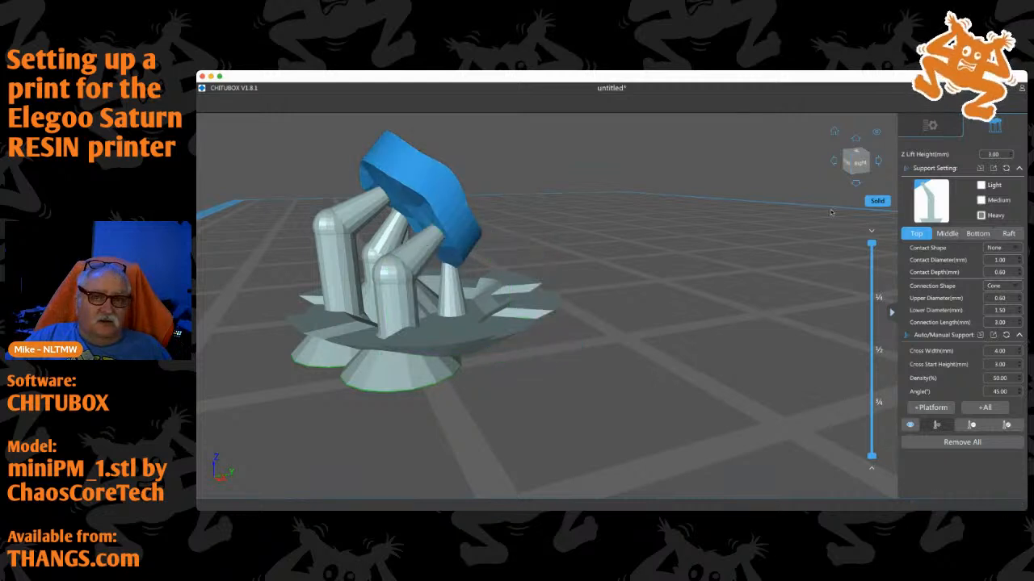
Switch the support type to Light and add thin supports beneath the lower edge of the hat plug
{"action": "left_click", "coordinate": [984, 187]}
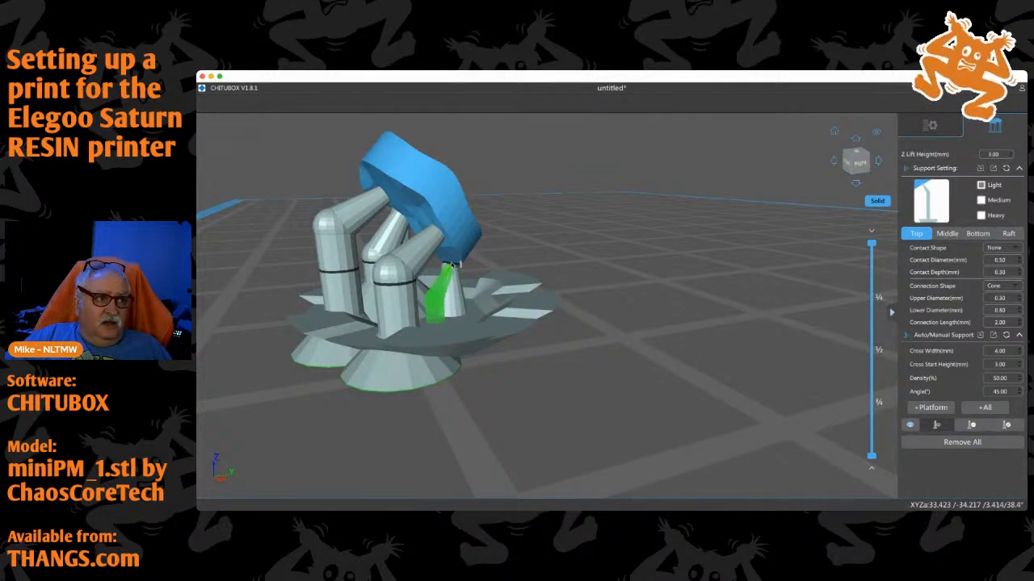
{"action": "right_click_drag", "start_coordinate": [455, 265], "coordinate": [569, 299]}
{"action": "left_click_drag", "start_coordinate": [569, 299], "coordinate": [475, 304]}
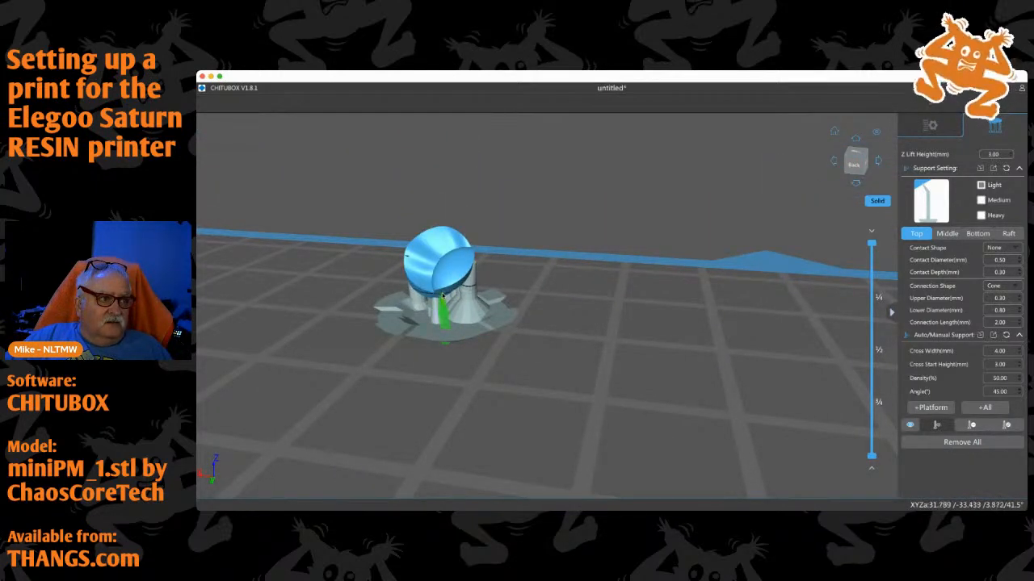
{"action": "left_click_drag", "start_coordinate": [444, 299], "coordinate": [565, 309]}
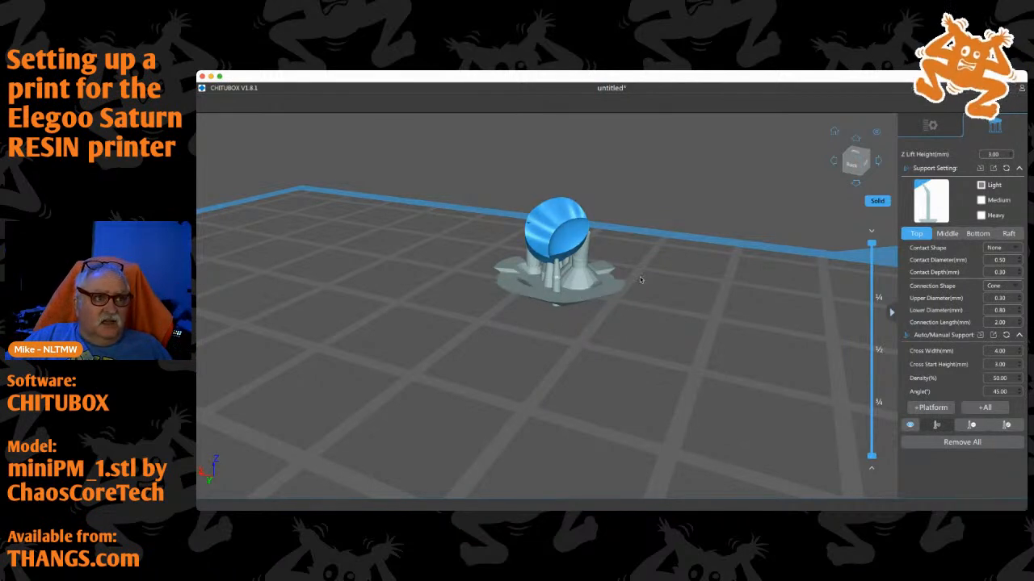
{"action": "scroll", "coordinate": [639, 279], "scroll_direction": "down", "scroll_amount": 8}
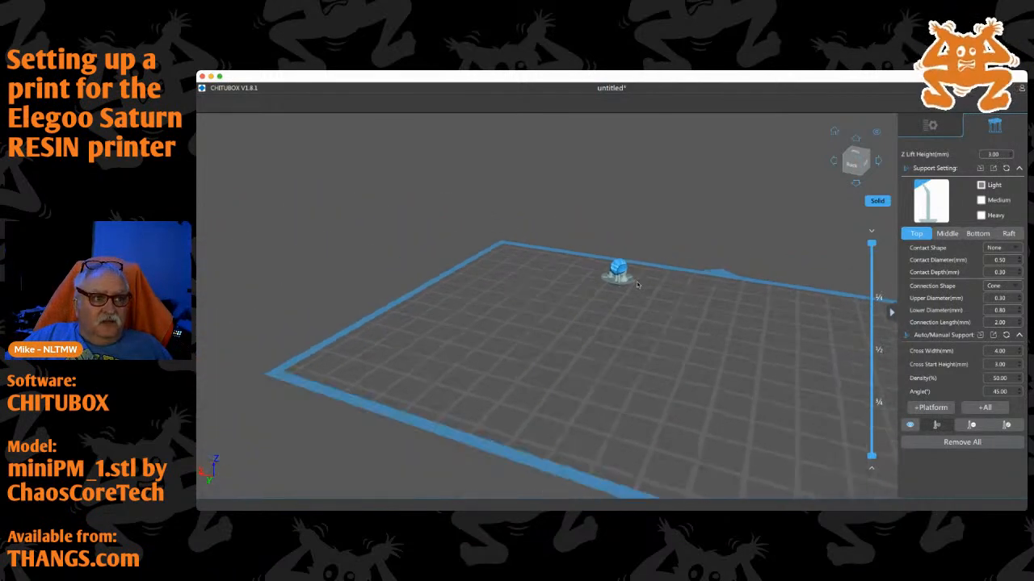
{"action": "scroll", "coordinate": [637, 284], "scroll_direction": "down", "scroll_amount": 2}
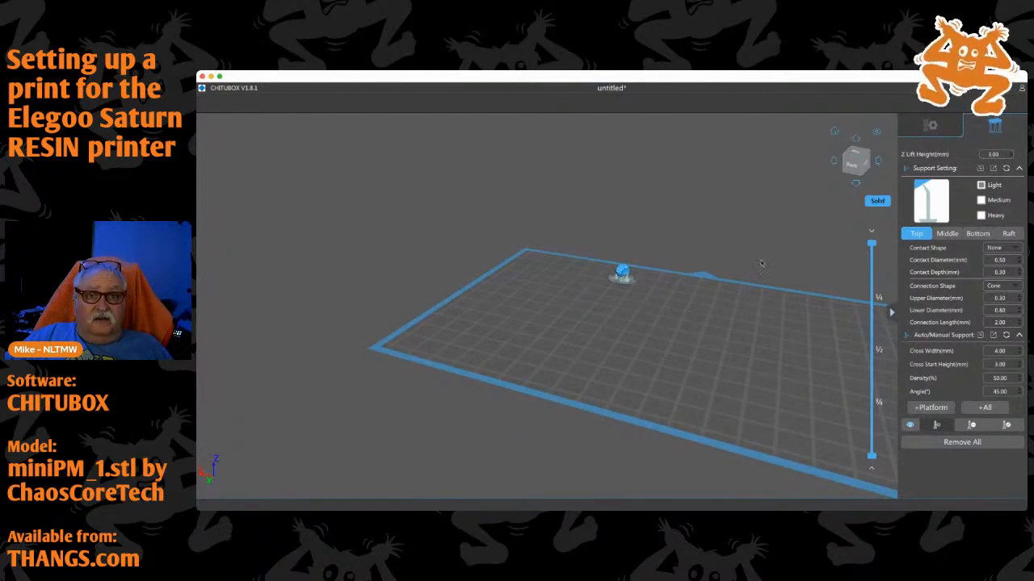
Return to the file list and save the project under the name miniPM_1
{"action": "left_click", "coordinate": [930, 127]}
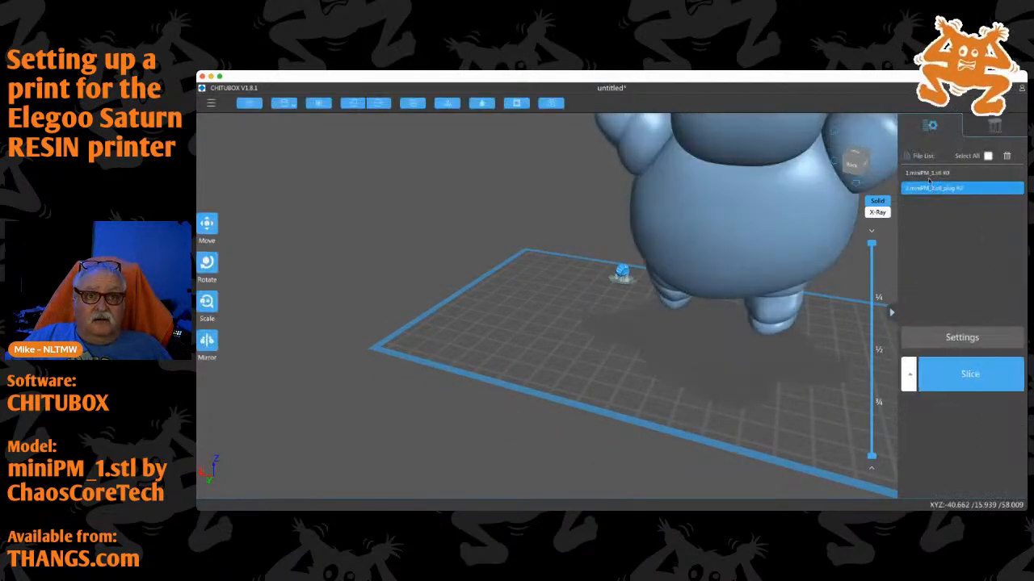
{"action": "left_click", "coordinate": [211, 104]}
{"action": "mouse_move", "coordinate": [221, 153]}
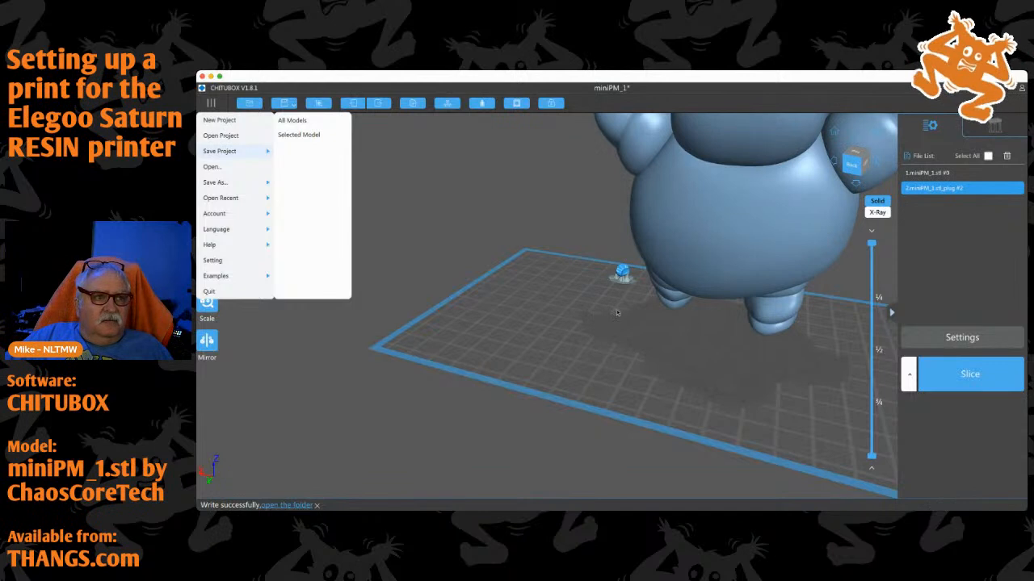
Select the miniPM_1.stl figure, set its support type to Heavy and automatically generate supports for it
{"action": "scroll", "coordinate": [618, 310], "scroll_direction": "down", "scroll_amount": 5}
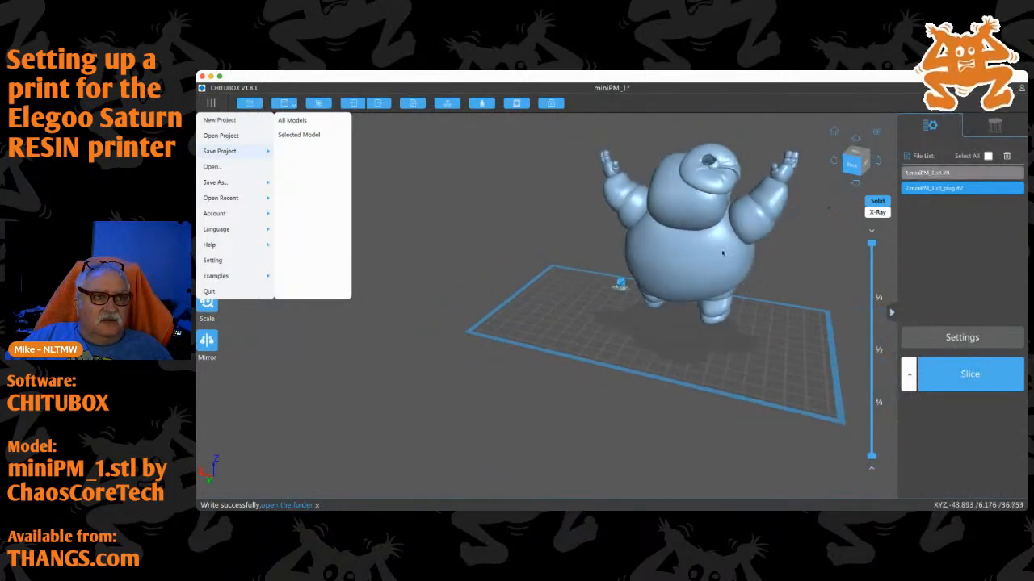
{"action": "left_click_drag", "start_coordinate": [769, 288], "coordinate": [723, 334]}
{"action": "left_click", "coordinate": [937, 173]}
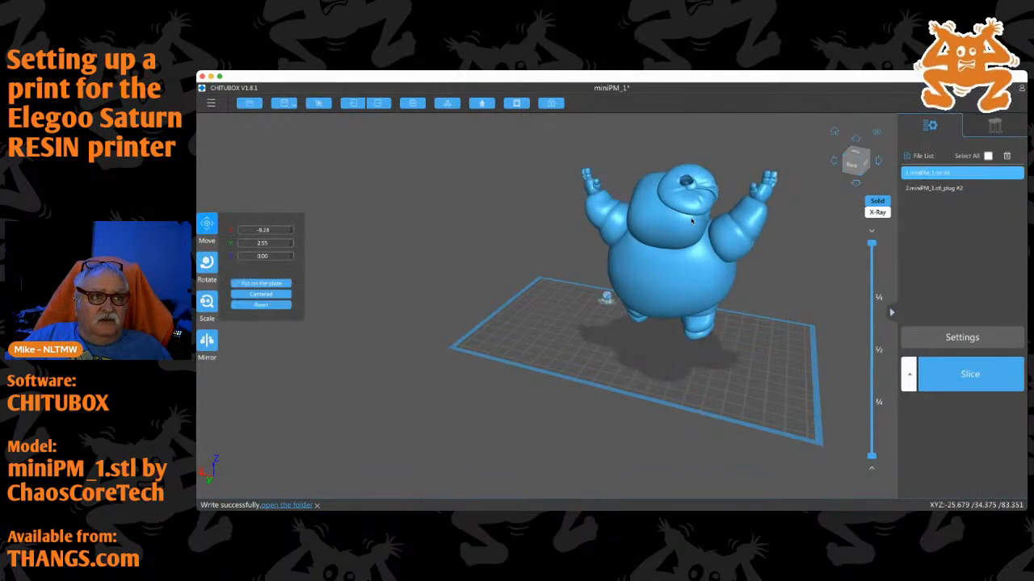
{"action": "left_click", "coordinate": [995, 127]}
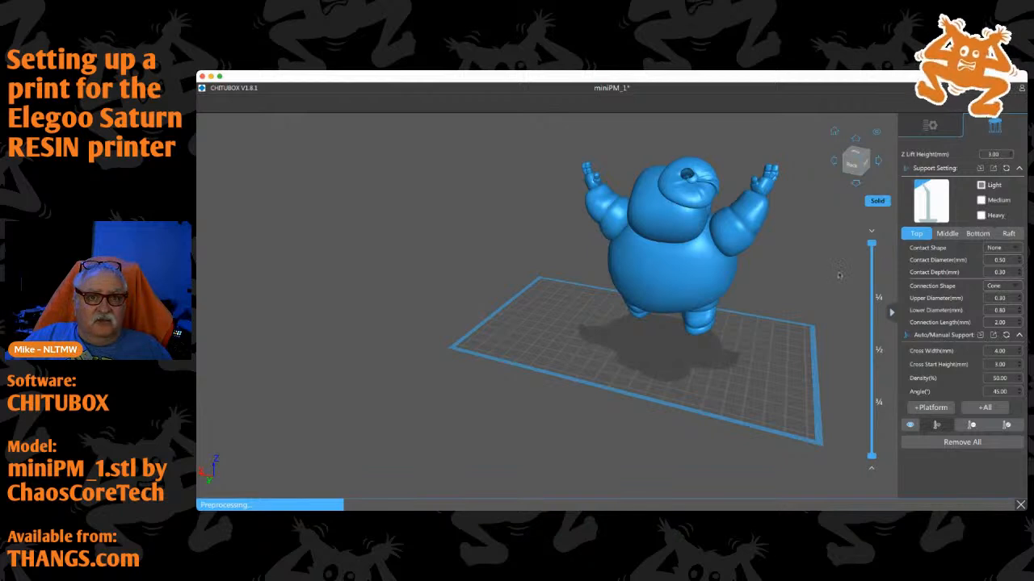
{"action": "left_click", "coordinate": [980, 215]}
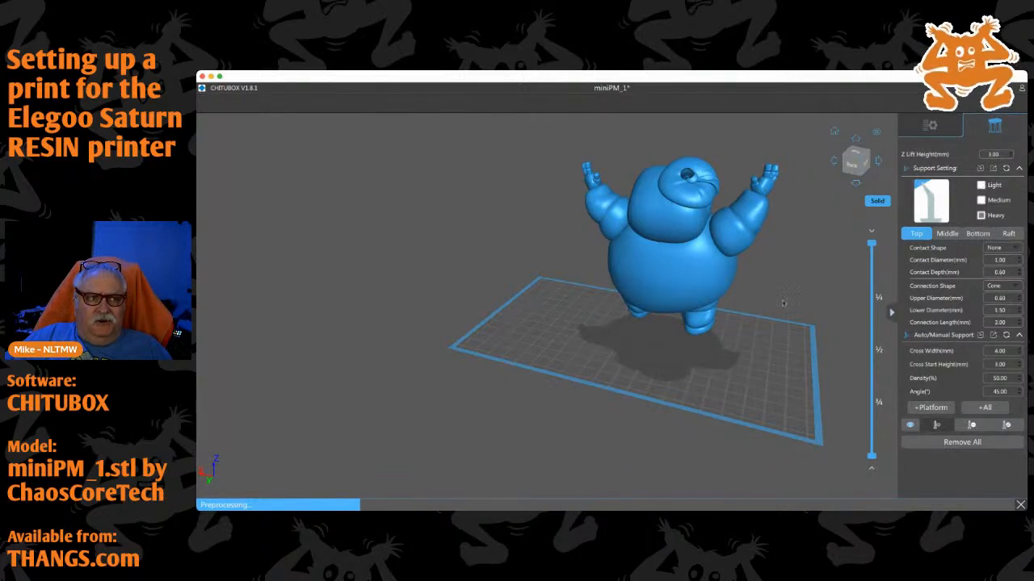
{"action": "left_click_drag", "start_coordinate": [783, 331], "coordinate": [773, 272]}
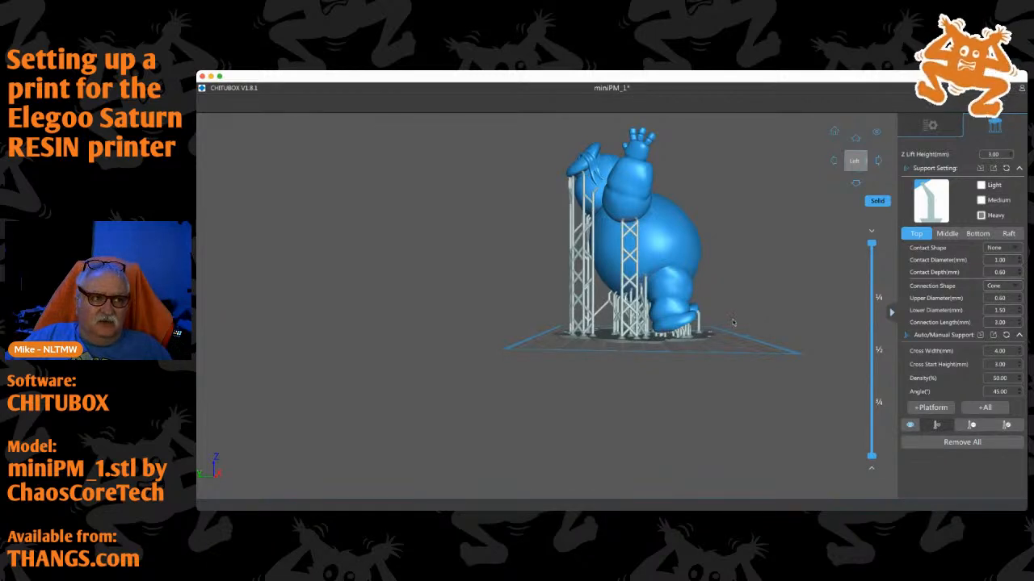
Examine the figure's generated supports and raft from the side, back and front, including close up around the legs
{"action": "middle_click_drag", "start_coordinate": [734, 322], "coordinate": [704, 372]}
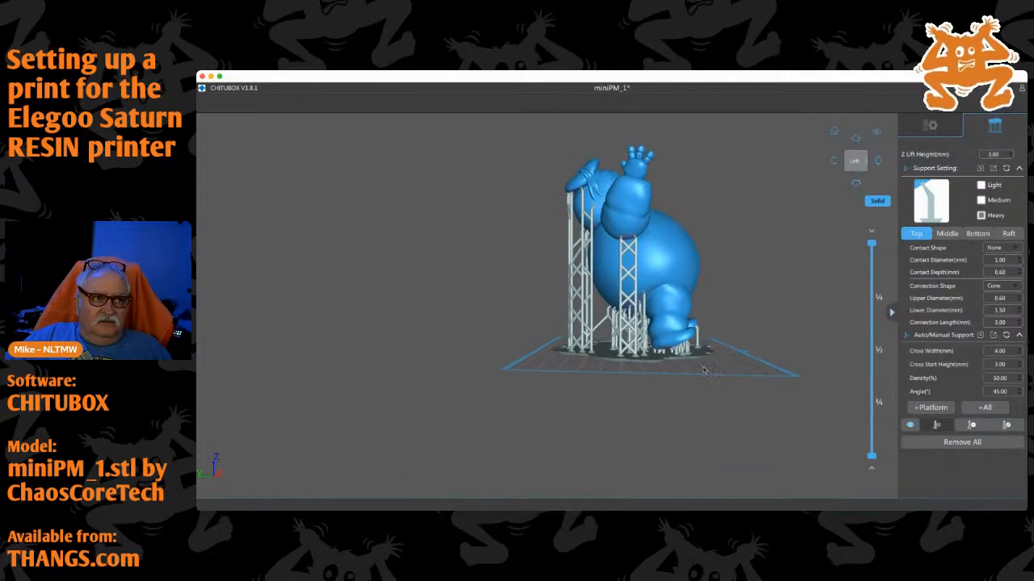
{"action": "right_click_drag", "start_coordinate": [704, 369], "coordinate": [762, 382]}
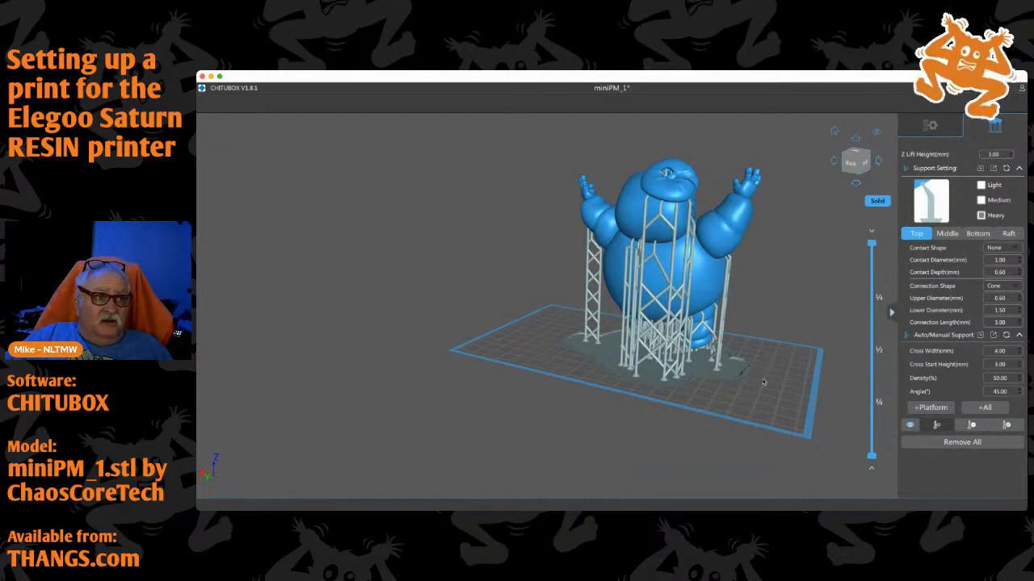
{"action": "right_click_drag", "start_coordinate": [762, 382], "coordinate": [739, 380]}
{"action": "scroll", "coordinate": [730, 350], "scroll_direction": "up", "scroll_amount": 5}
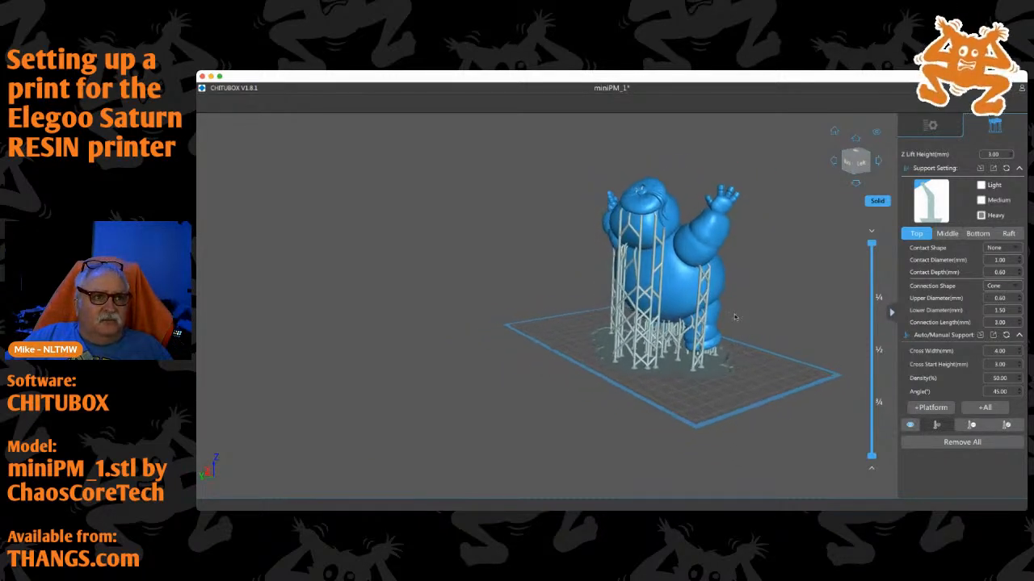
{"action": "scroll", "coordinate": [732, 305], "scroll_direction": "up", "scroll_amount": 4}
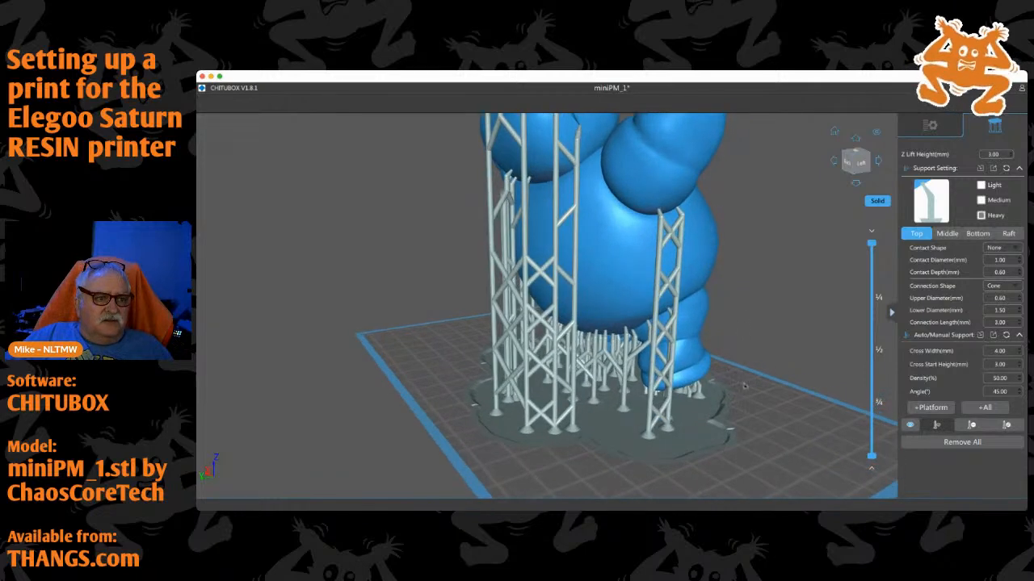
{"action": "scroll", "coordinate": [751, 387], "scroll_direction": "down", "scroll_amount": 2}
{"action": "scroll", "coordinate": [755, 383], "scroll_direction": "down", "scroll_amount": 4}
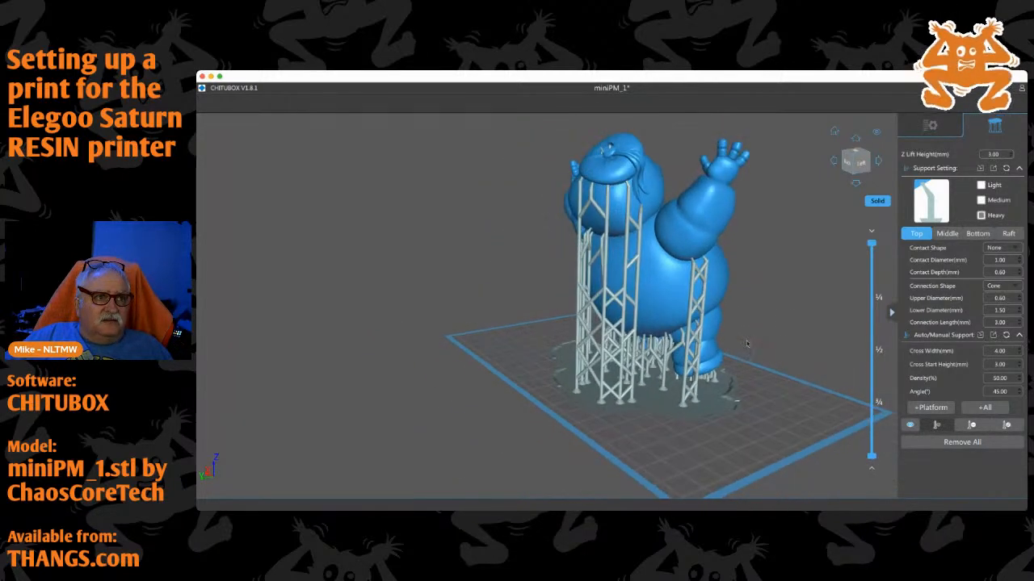
{"action": "left_click_drag", "start_coordinate": [770, 334], "coordinate": [666, 203]}
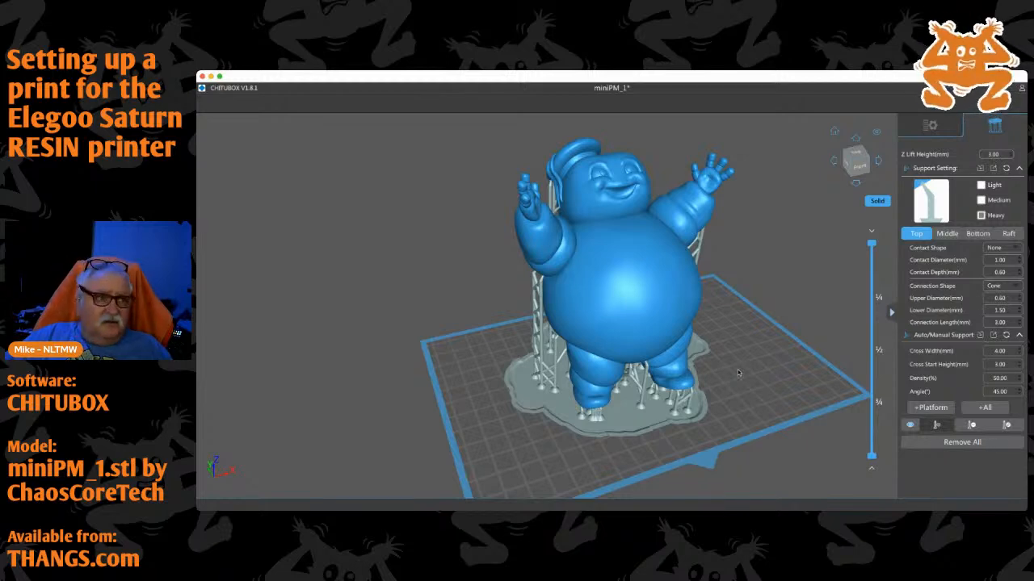
Switch the support type to Light and add two thin supports under the elbow crease of the figure's left arm
{"action": "right_click_drag", "start_coordinate": [736, 370], "coordinate": [570, 294]}
{"action": "scroll", "coordinate": [569, 293], "scroll_direction": "up", "scroll_amount": 5}
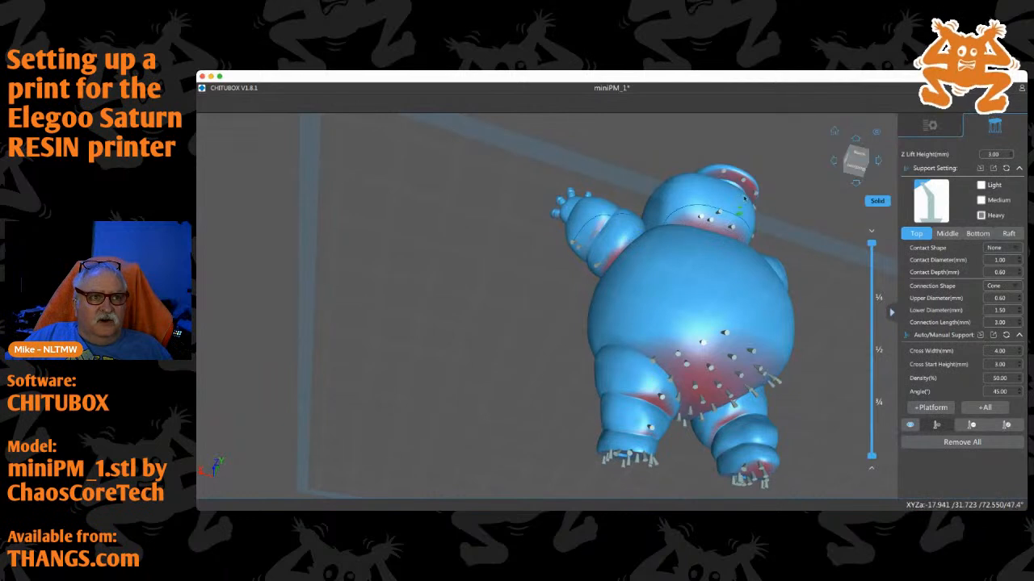
{"action": "left_click", "coordinate": [981, 185]}
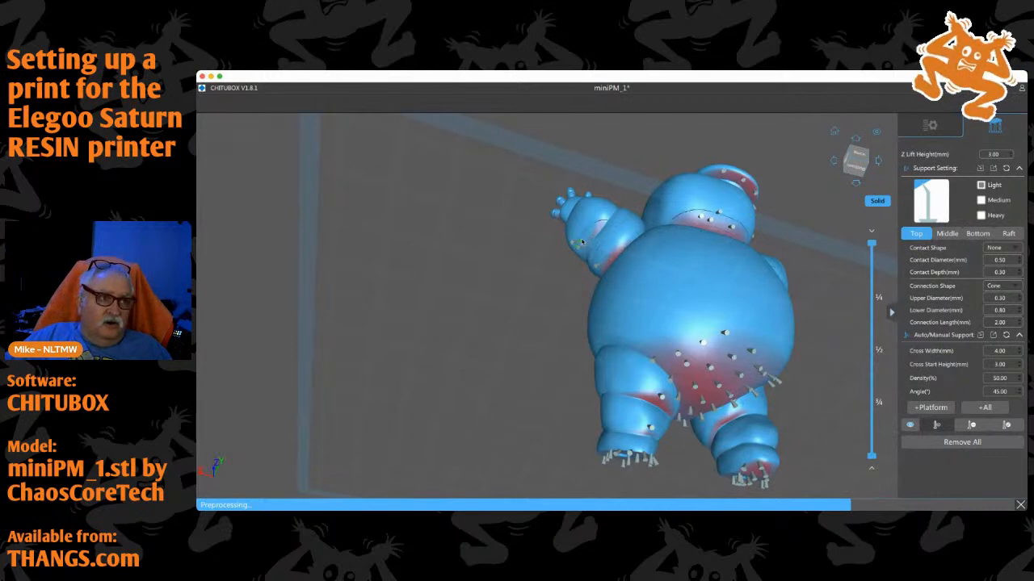
{"action": "scroll", "coordinate": [591, 238], "scroll_direction": "down", "scroll_amount": 1}
{"action": "scroll", "coordinate": [591, 237], "scroll_direction": "up", "scroll_amount": 5}
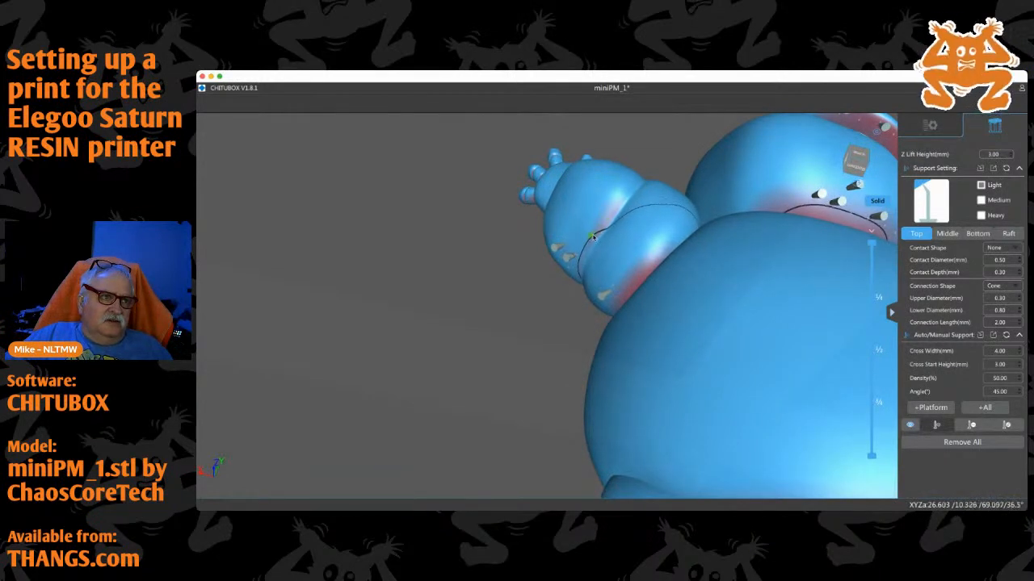
{"action": "left_click", "coordinate": [593, 235]}
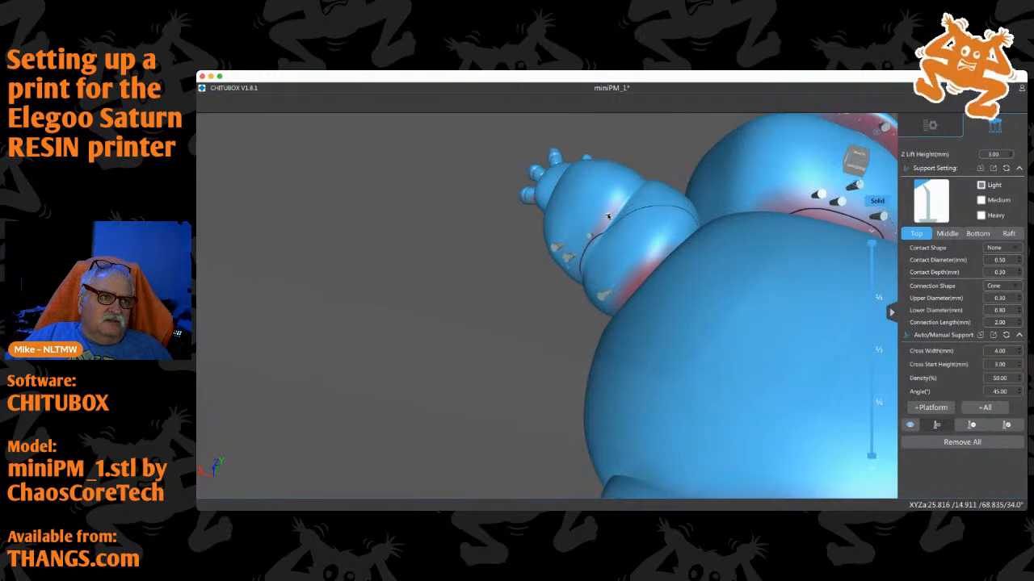
{"action": "left_click", "coordinate": [609, 215]}
Add three more Light supports beneath the figure's left forearm, beside its existing thin supports, and inspect the support columns up close
{"action": "scroll", "coordinate": [512, 267], "scroll_direction": "down", "scroll_amount": 10}
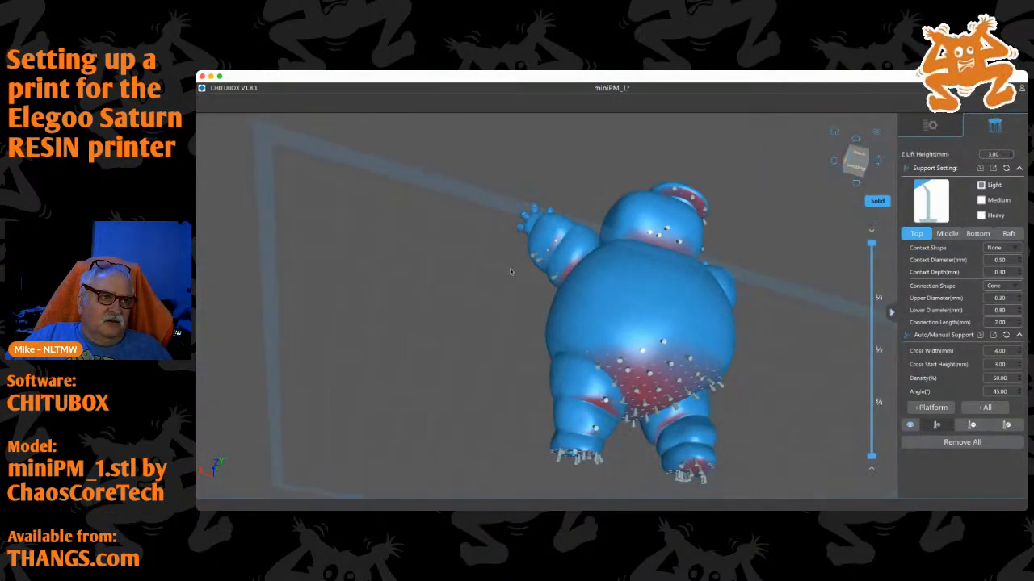
{"action": "right_click_drag", "start_coordinate": [509, 306], "coordinate": [537, 330]}
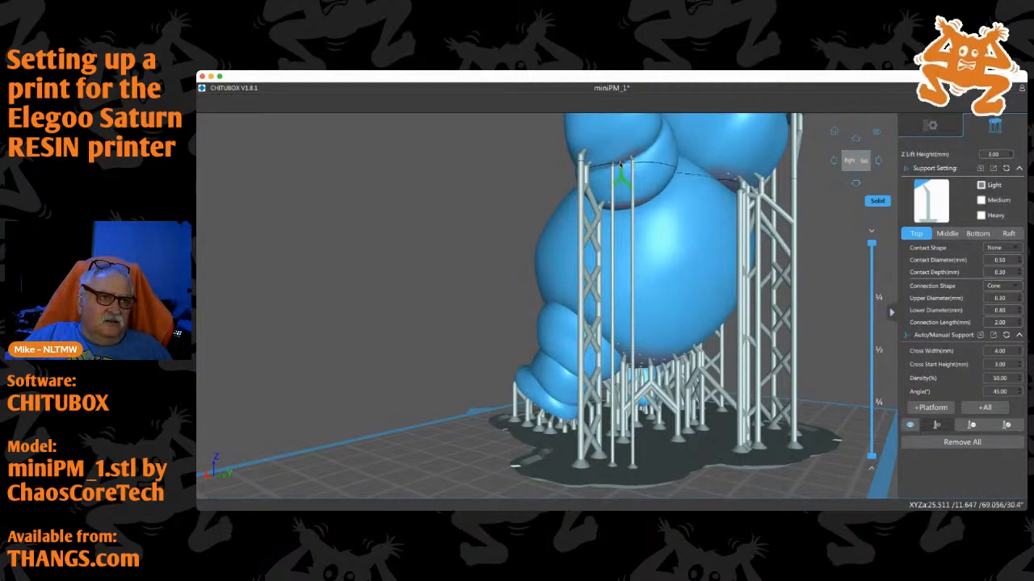
{"action": "left_click", "coordinate": [620, 165]}
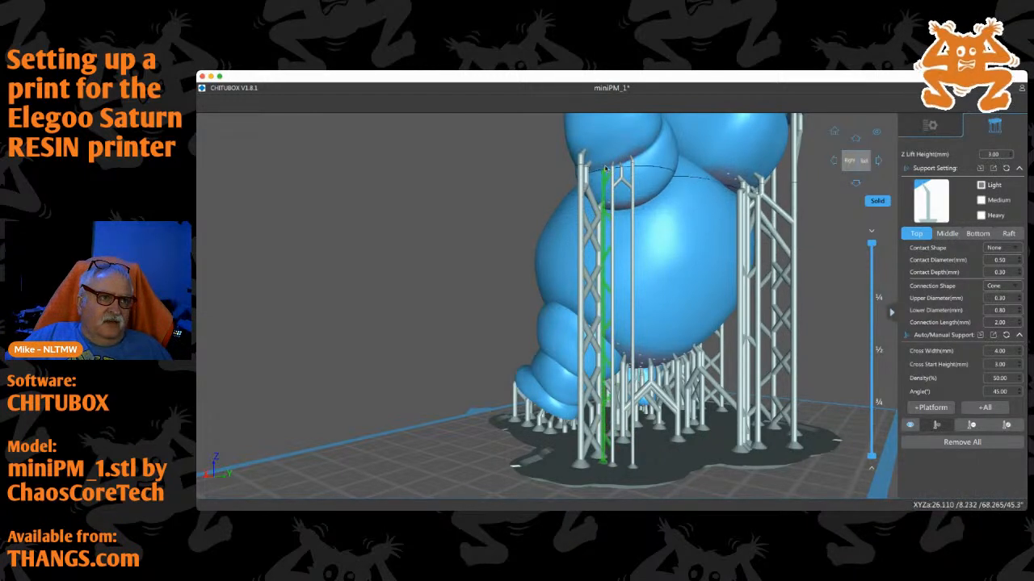
{"action": "left_click", "coordinate": [604, 168]}
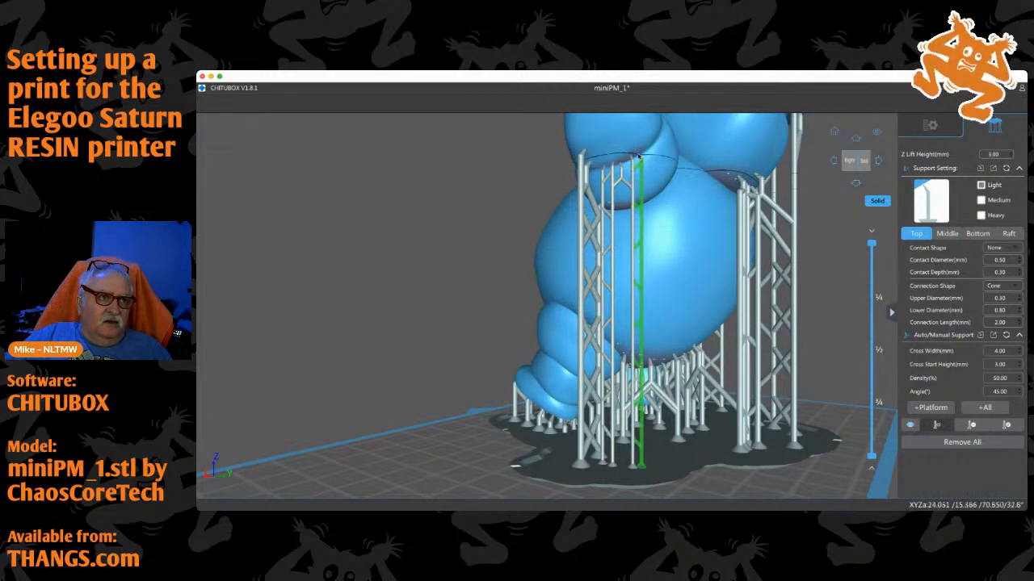
{"action": "left_click", "coordinate": [638, 156]}
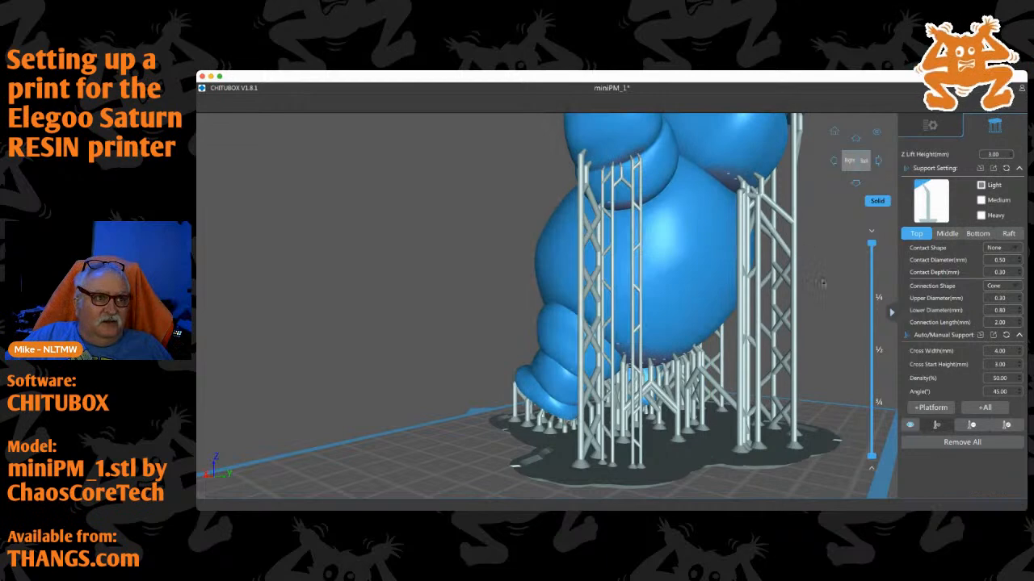
{"action": "scroll", "coordinate": [614, 235], "scroll_direction": "up", "scroll_amount": 5}
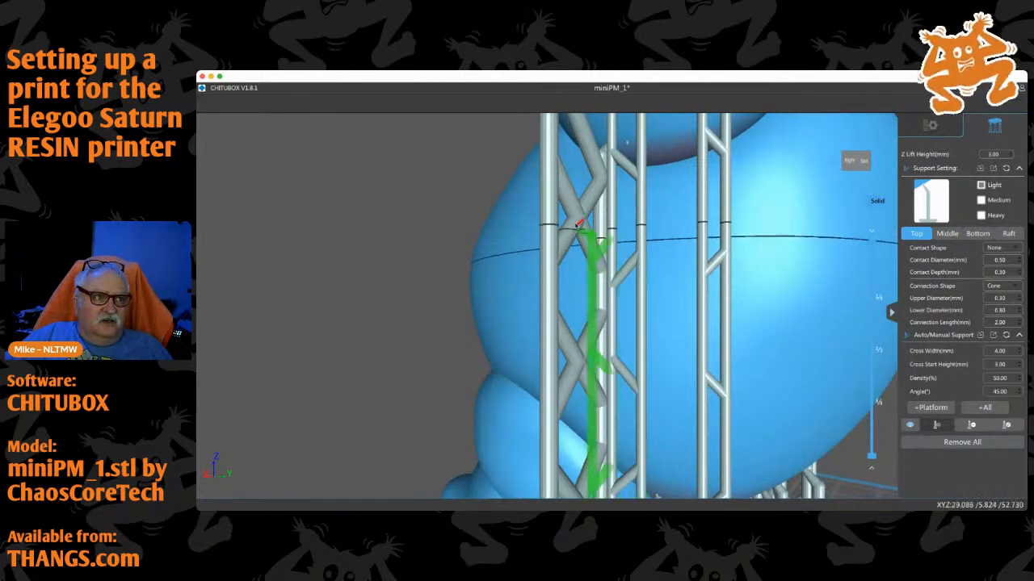
{"action": "scroll", "coordinate": [552, 223], "scroll_direction": "up", "scroll_amount": 3}
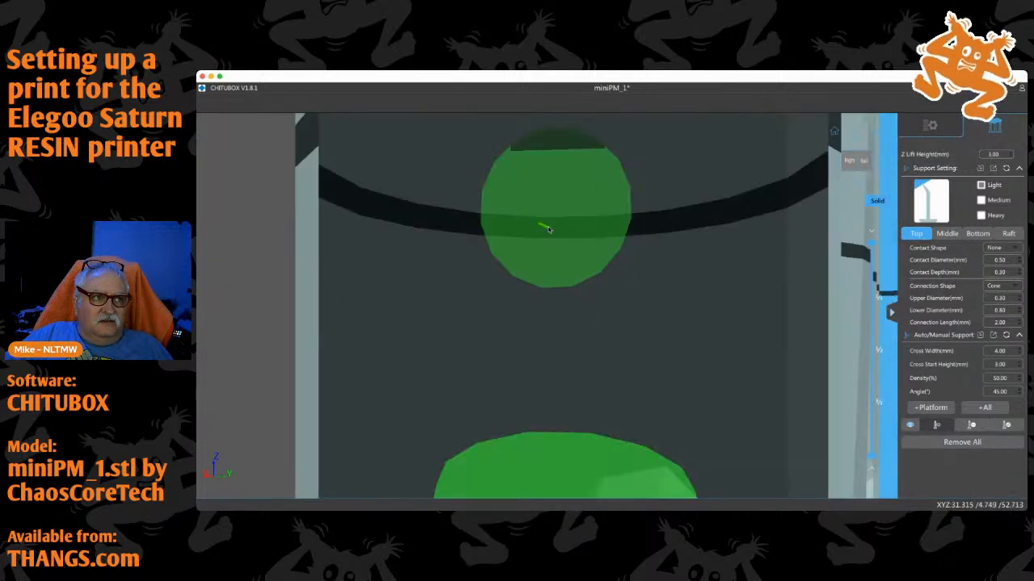
{"action": "scroll", "coordinate": [547, 228], "scroll_direction": "down", "scroll_amount": 10}
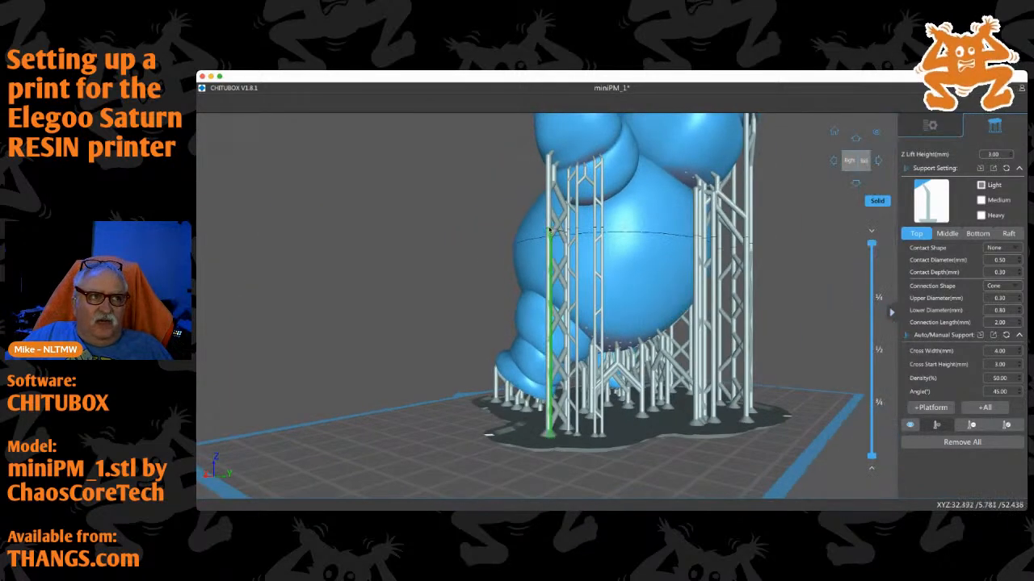
Add thin Light supports across the red overhang under the belly and at the creases of the legs
{"action": "scroll", "coordinate": [547, 230], "scroll_direction": "down", "scroll_amount": 3}
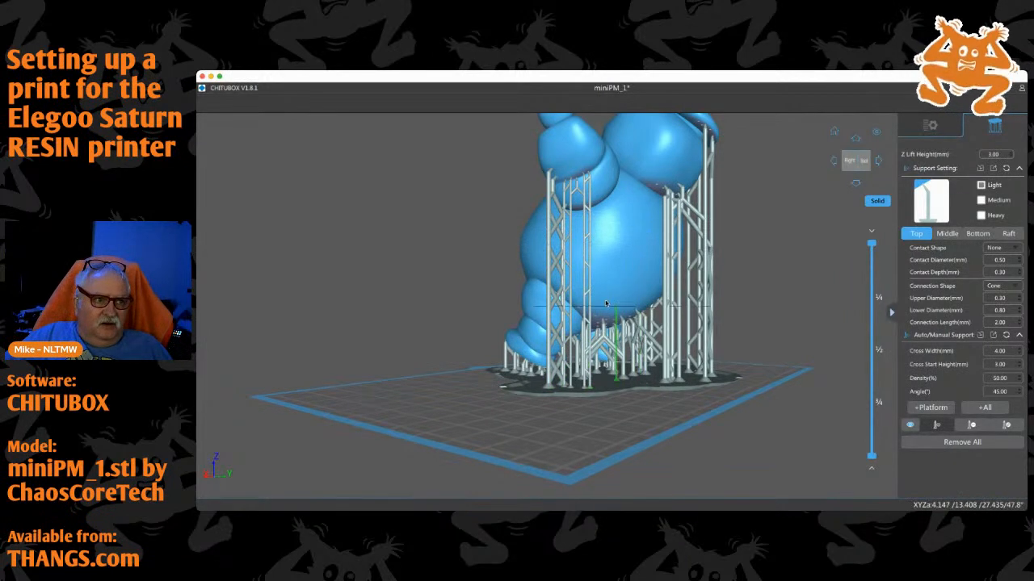
{"action": "right_click_drag", "start_coordinate": [745, 313], "coordinate": [755, 266]}
{"action": "scroll", "coordinate": [605, 342], "scroll_direction": "up", "scroll_amount": 6}
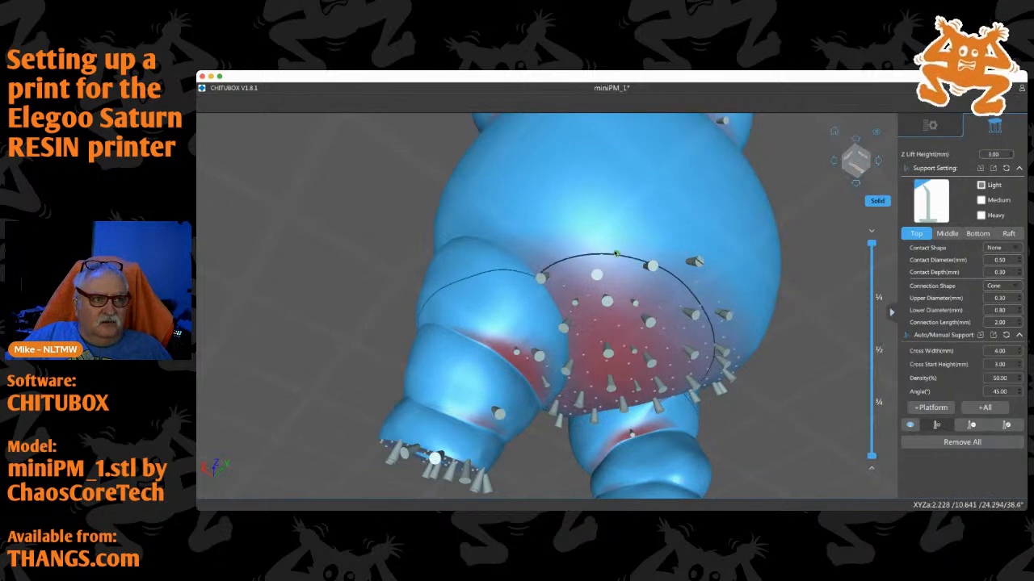
{"action": "scroll", "coordinate": [787, 339], "scroll_direction": "up", "scroll_amount": 5}
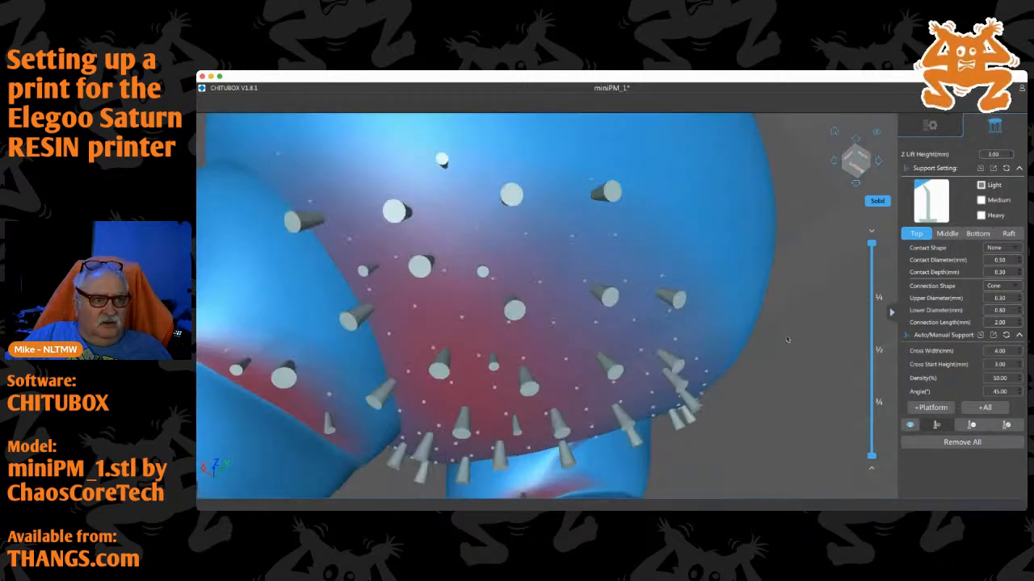
{"action": "scroll", "coordinate": [787, 339], "scroll_direction": "down", "scroll_amount": 8}
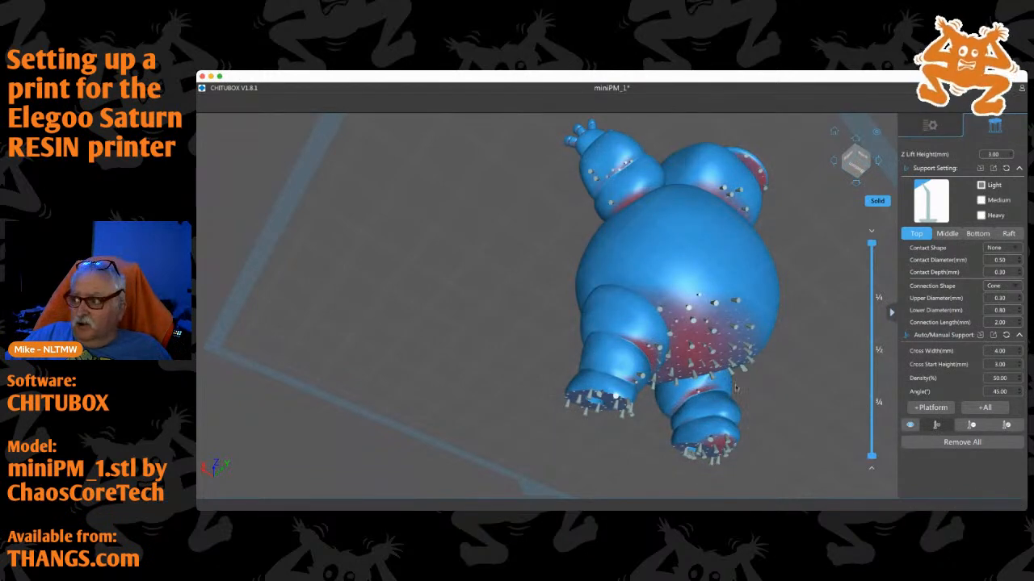
{"action": "left_click_drag", "start_coordinate": [781, 397], "coordinate": [696, 366]}
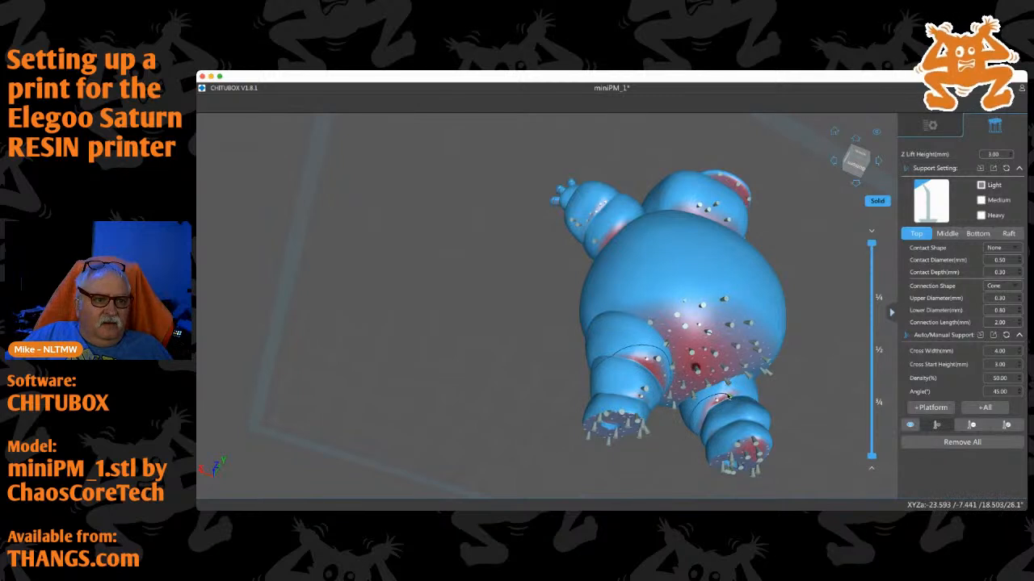
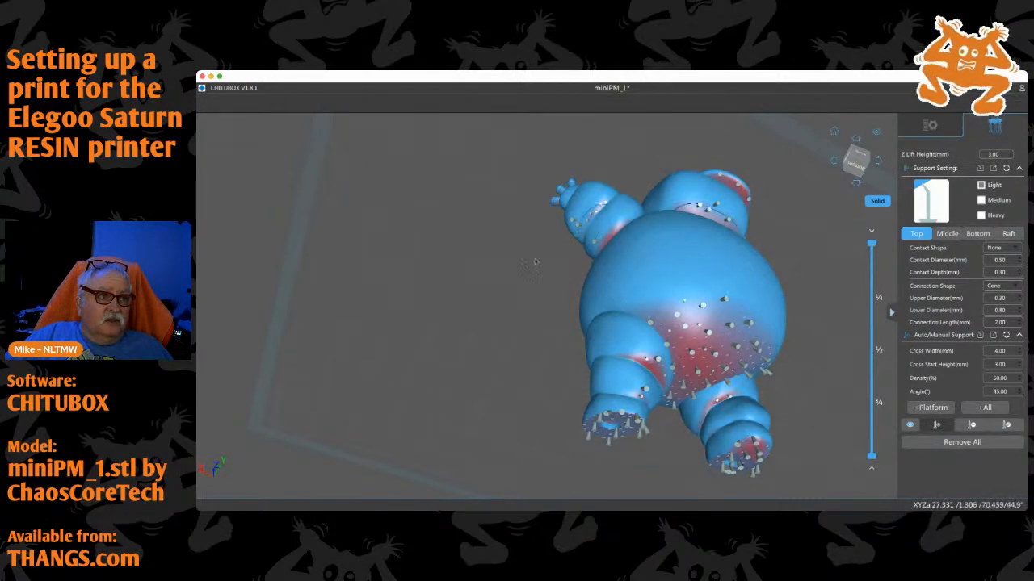
Add a Light support beneath the figure's left upper arm, close to where it meets the body
{"action": "right_click_drag", "start_coordinate": [540, 283], "coordinate": [519, 312]}
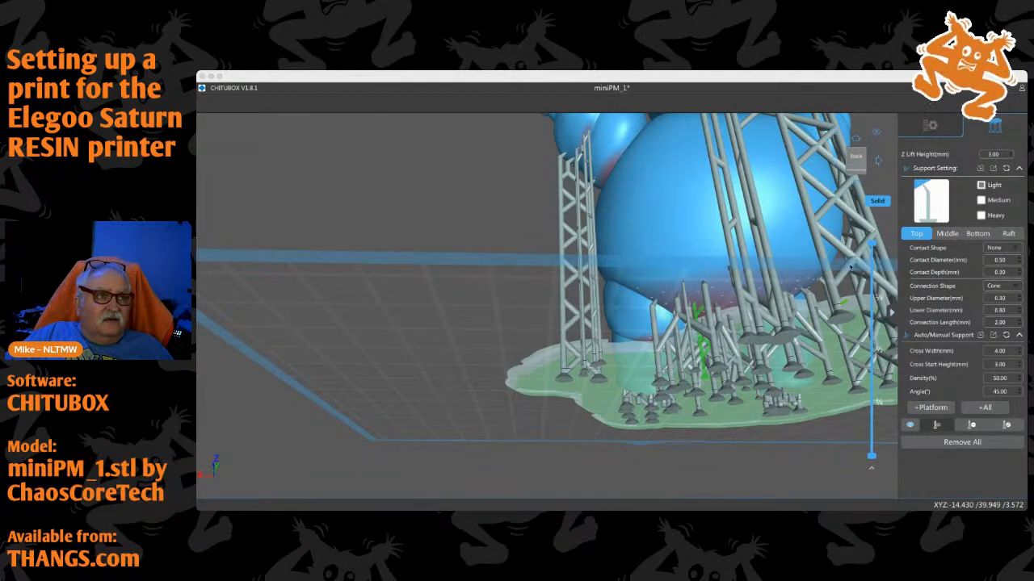
{"action": "left_click", "coordinate": [538, 179]}
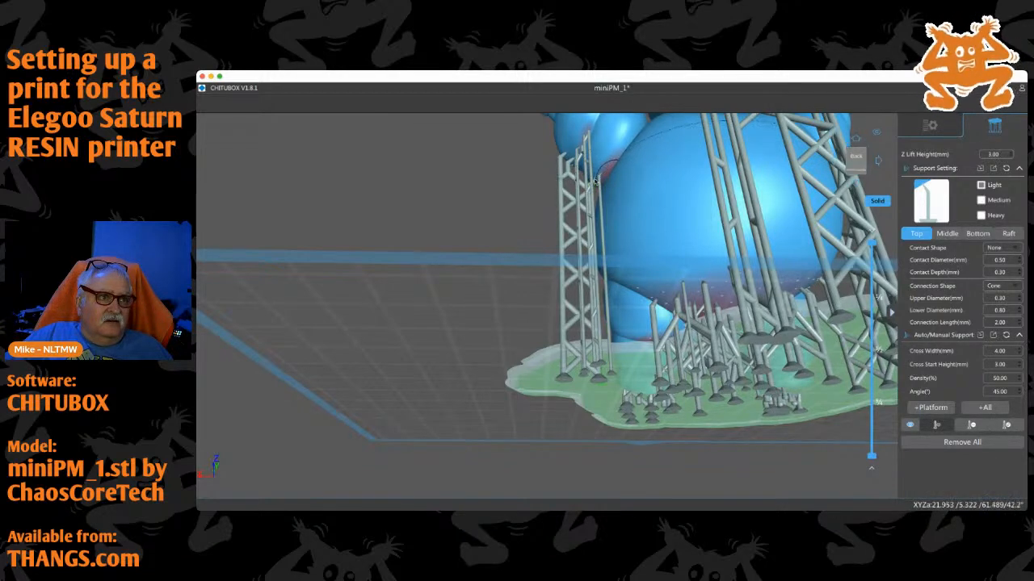
{"action": "right_click_drag", "start_coordinate": [536, 190], "coordinate": [499, 229]}
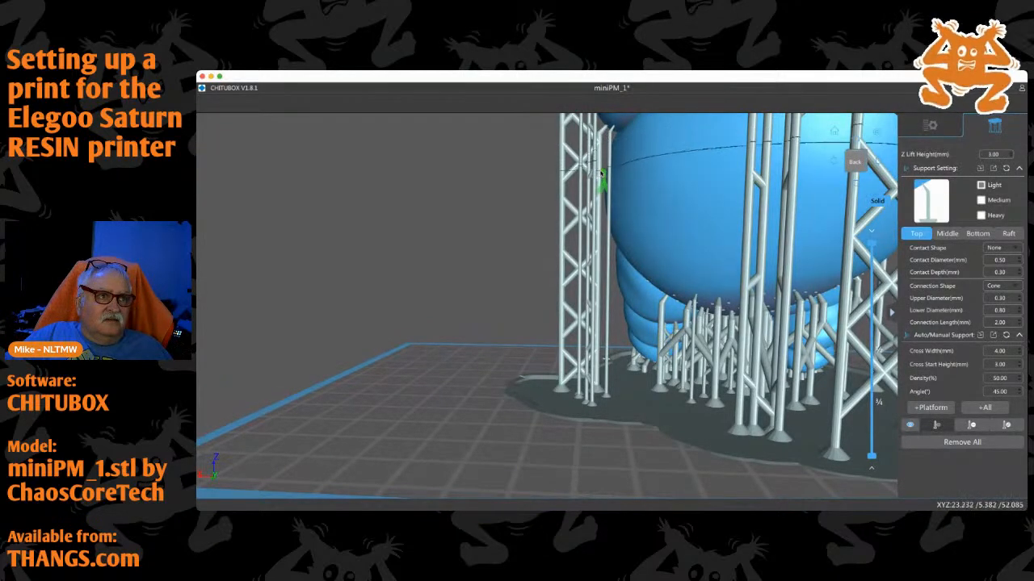
Add Light supports to the sole of the figure's left foot, in the gaps around its drain hole
{"action": "right_click_drag", "start_coordinate": [481, 249], "coordinate": [650, 258]}
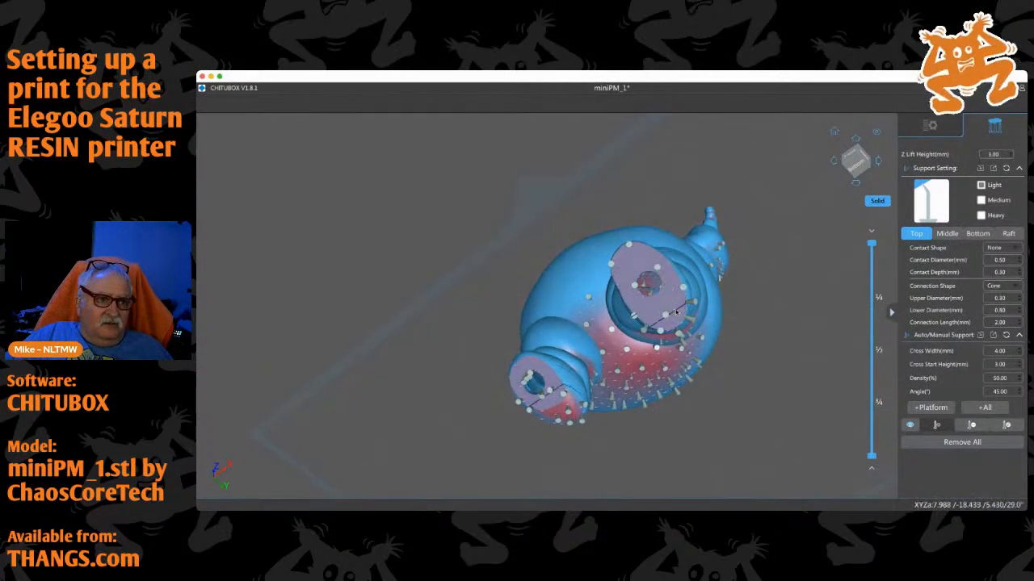
{"action": "scroll", "coordinate": [676, 313], "scroll_direction": "up", "scroll_amount": 5}
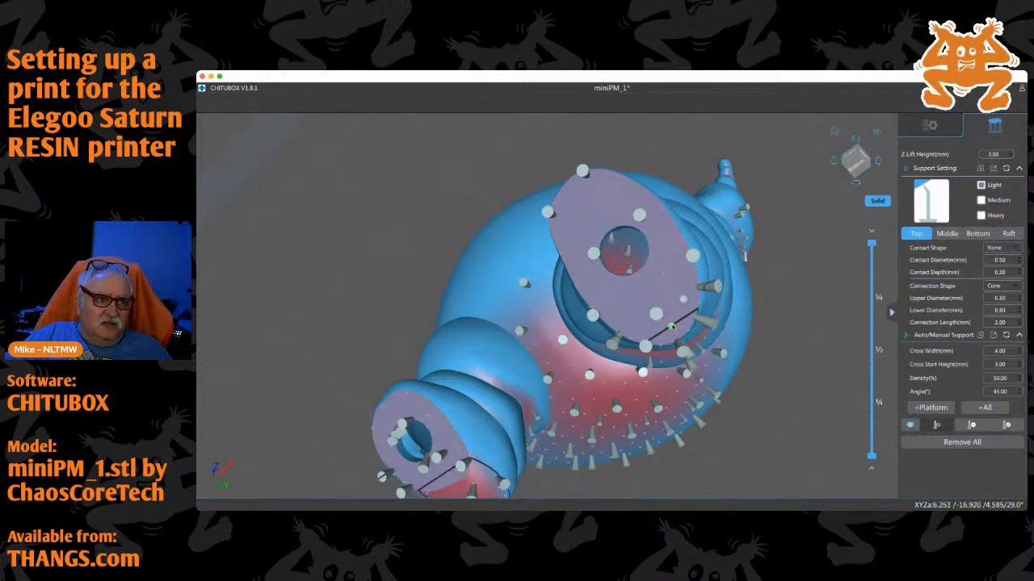
{"action": "left_click", "coordinate": [581, 283]}
{"action": "left_click", "coordinate": [574, 217]}
{"action": "left_click", "coordinate": [617, 193]}
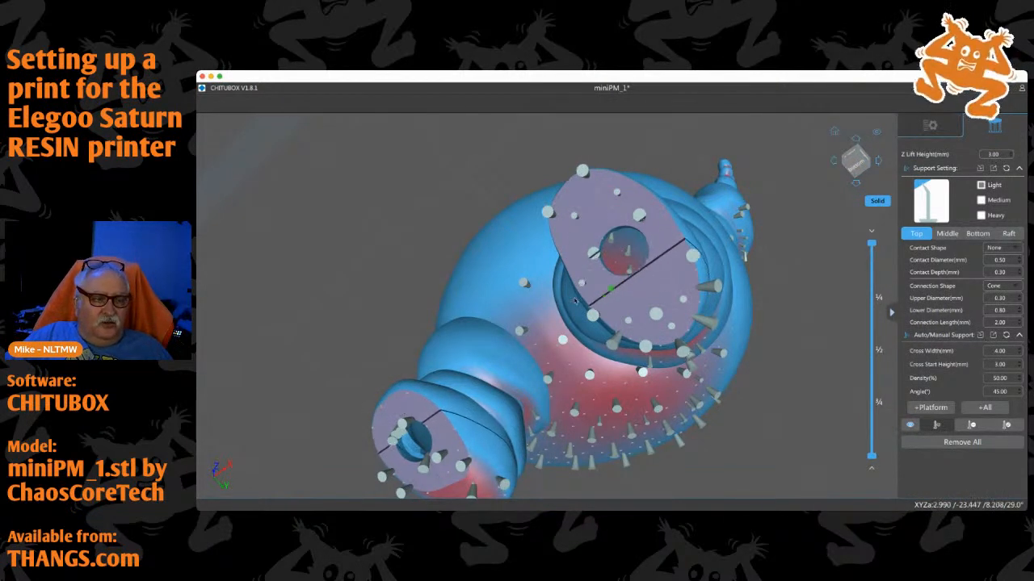
Delete the support standing in front of the drain hole in the sole of the figure's right foot
{"action": "mouse_move", "coordinate": [402, 329]}
{"action": "right_mouse_down"}
{"action": "mouse_move", "coordinate": [427, 317]}
{"action": "mouse_move", "coordinate": [453, 327]}
{"action": "right_mouse_up"}
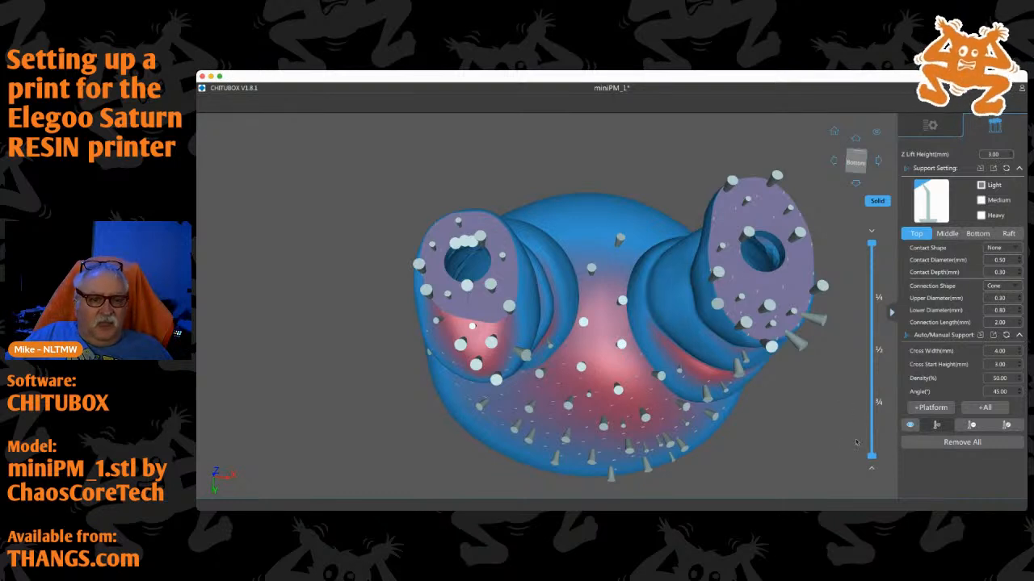
{"action": "scroll", "coordinate": [835, 406], "scroll_direction": "down", "scroll_amount": 8}
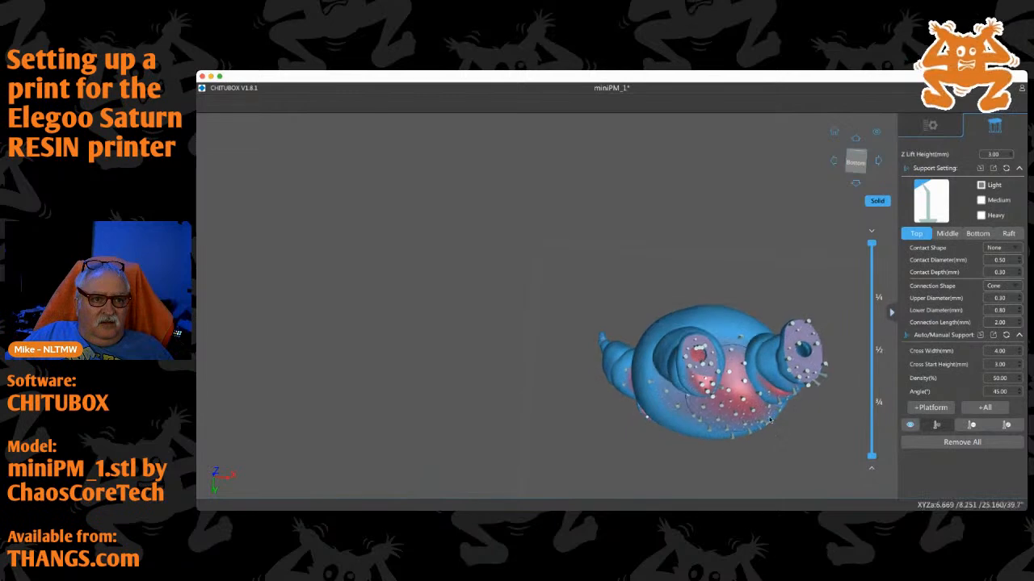
{"action": "right_click_drag", "start_coordinate": [810, 427], "coordinate": [782, 457]}
{"action": "left_click_drag", "start_coordinate": [782, 457], "coordinate": [769, 483]}
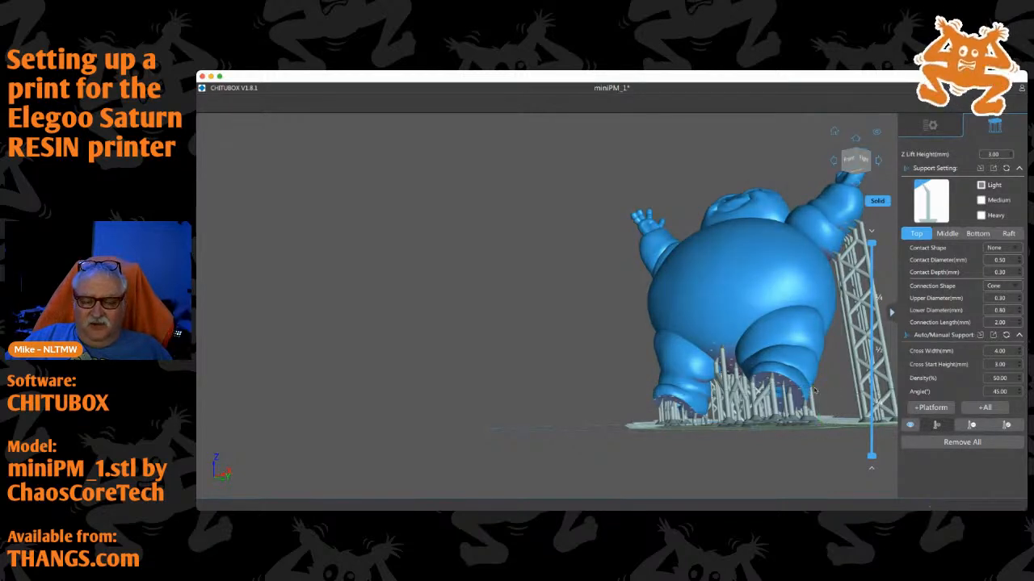
{"action": "left_click_drag", "start_coordinate": [820, 393], "coordinate": [778, 396]}
{"action": "scroll", "coordinate": [777, 395], "scroll_direction": "up", "scroll_amount": 8}
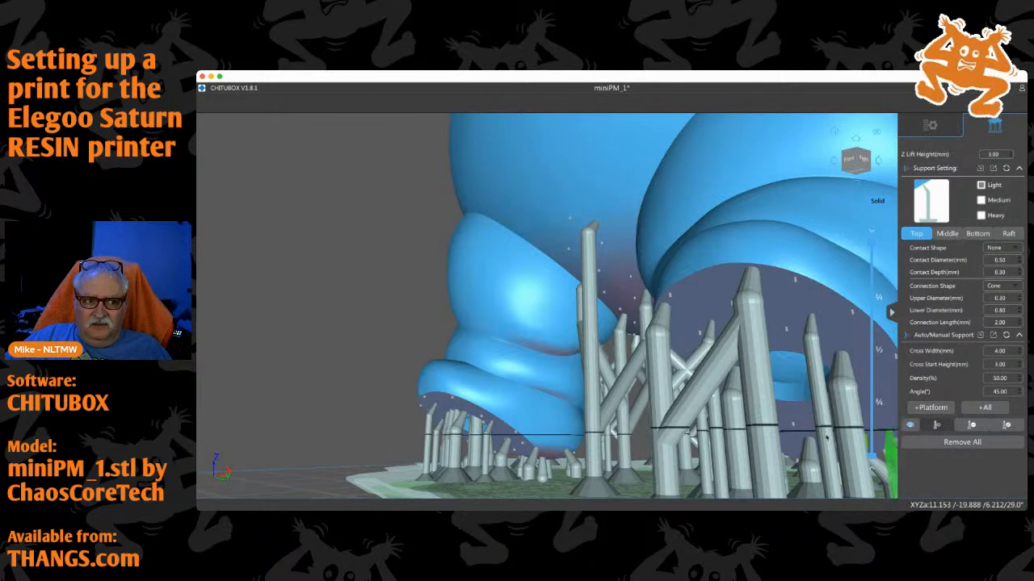
{"action": "left_click_drag", "start_coordinate": [333, 401], "coordinate": [283, 391]}
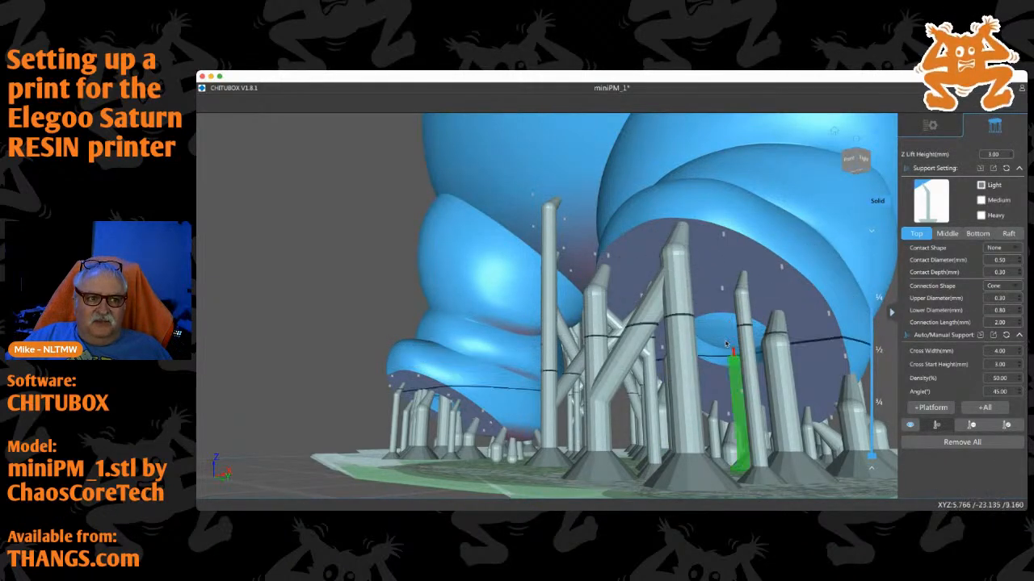
{"action": "left_click_drag", "start_coordinate": [320, 381], "coordinate": [362, 369]}
{"action": "scroll", "coordinate": [395, 371], "scroll_direction": "up", "scroll_amount": 2}
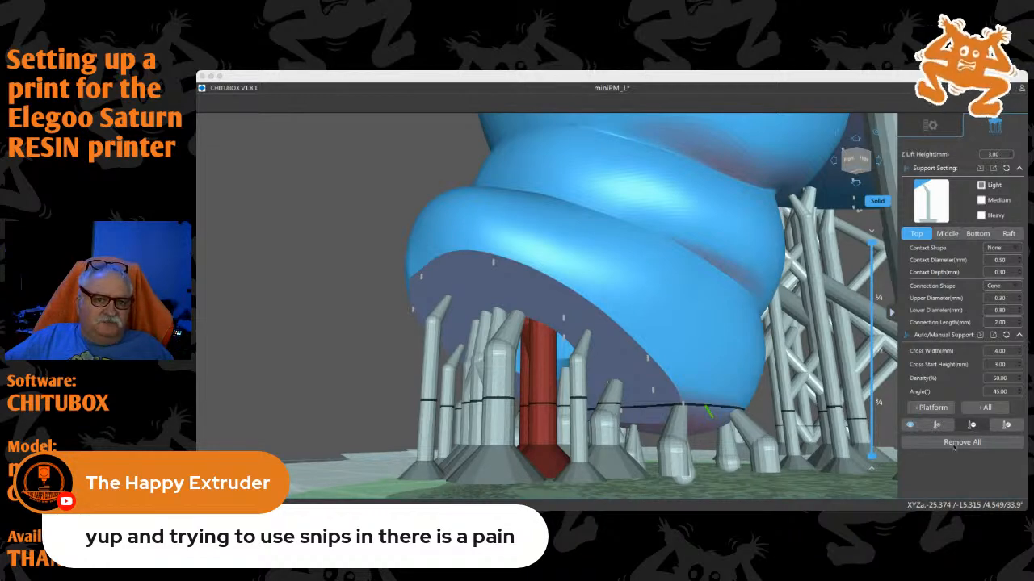
{"action": "left_click", "coordinate": [971, 428]}
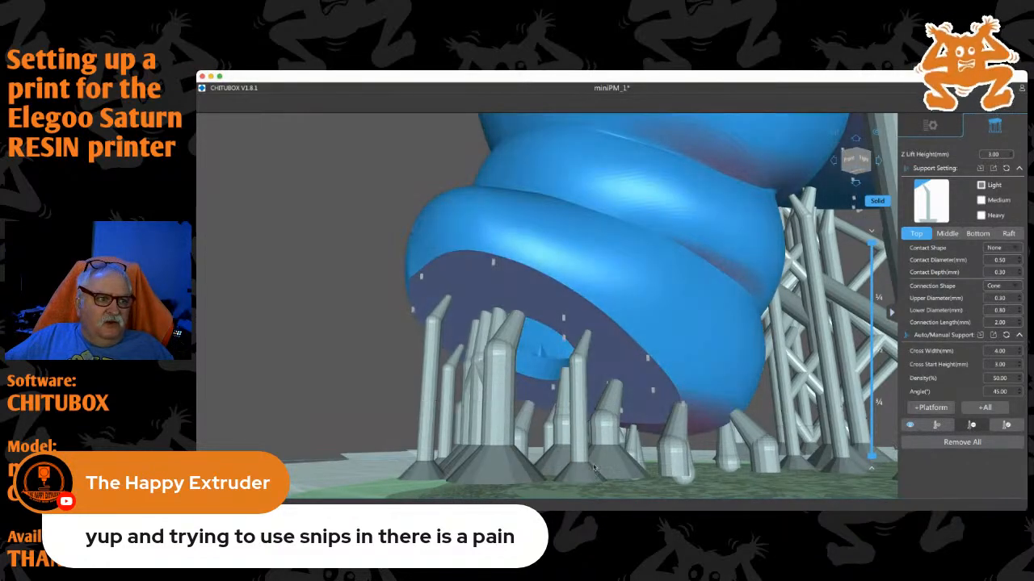
{"action": "middle_click_drag", "start_coordinate": [462, 394], "coordinate": [442, 384]}
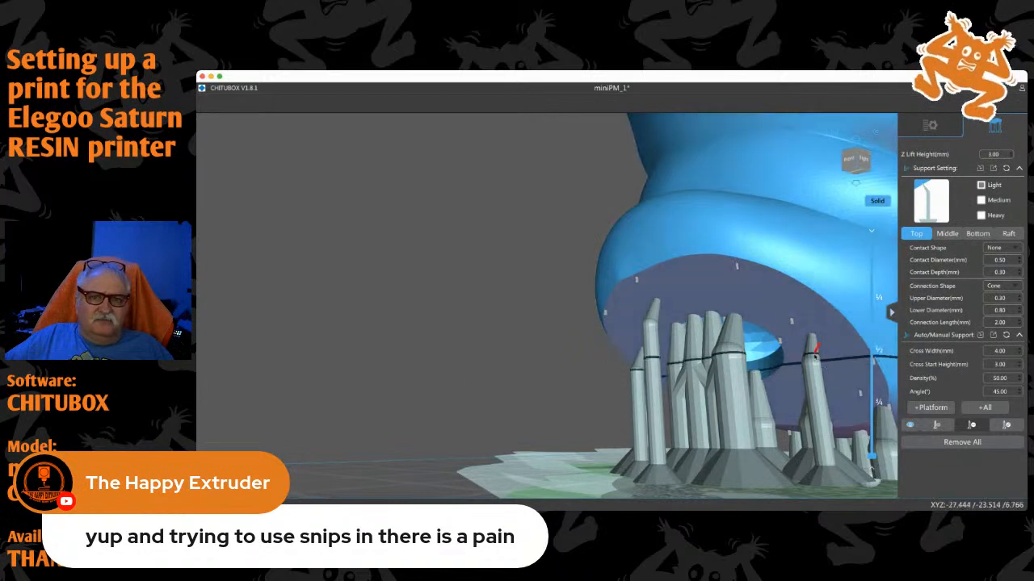
Add four Heavy supports to the sole of the figure's right foot, spaced around its drain hole
{"action": "left_click", "coordinate": [980, 215]}
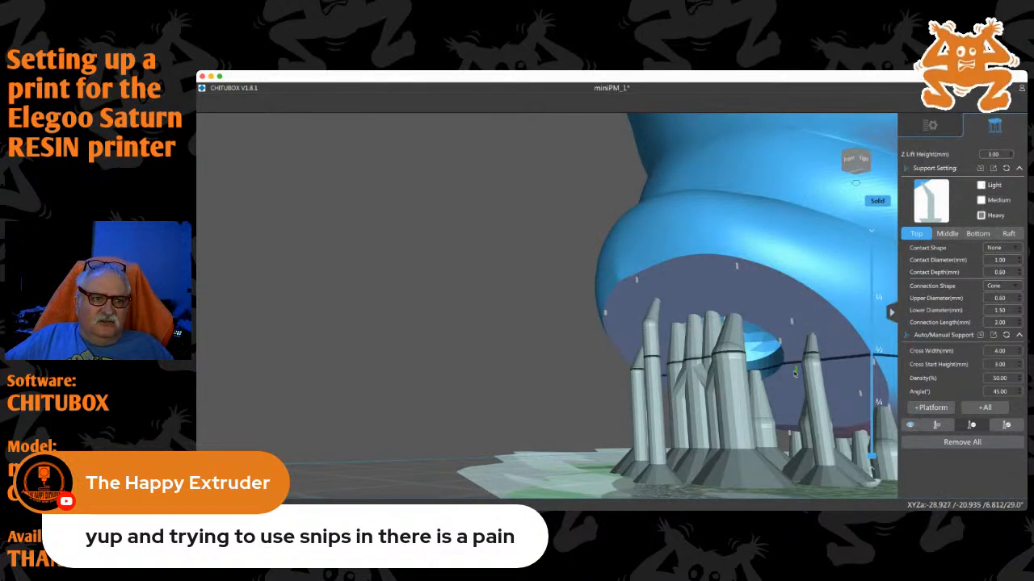
{"action": "left_click", "coordinate": [925, 424]}
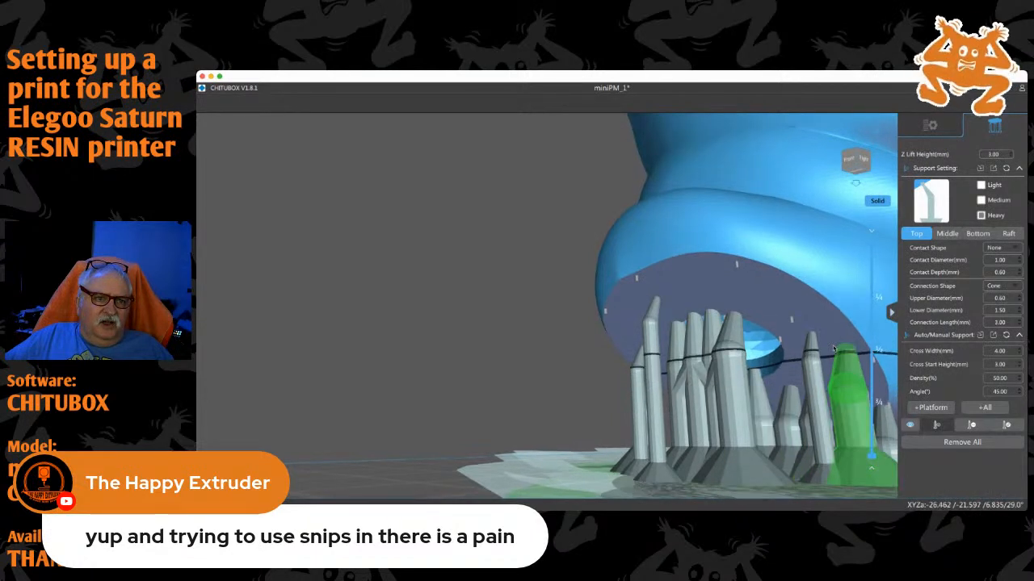
{"action": "left_click", "coordinate": [847, 352]}
{"action": "left_click", "coordinate": [780, 294]}
{"action": "left_click", "coordinate": [702, 282]}
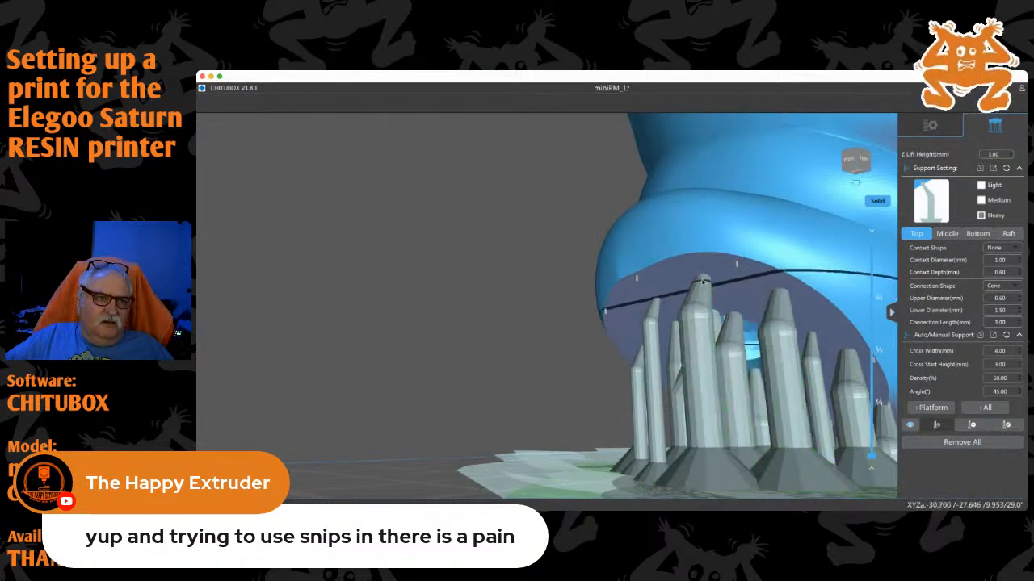
{"action": "left_click", "coordinate": [621, 319]}
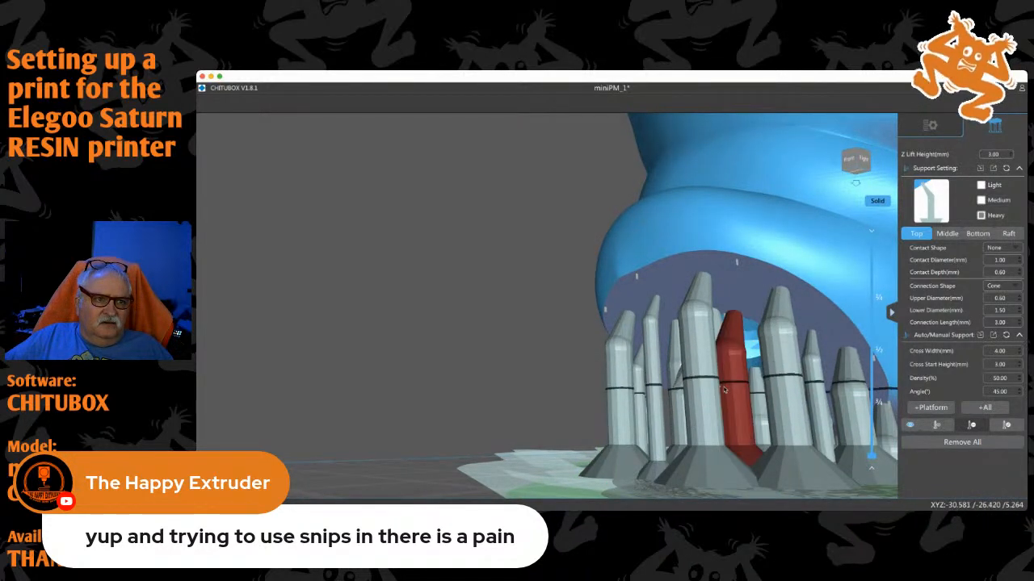
Delete the remaining supports crowding the right foot's drain hole, including the thick column with its angled branches
{"action": "left_click", "coordinate": [969, 428]}
{"action": "left_click_drag", "start_coordinate": [461, 380], "coordinate": [483, 380]}
{"action": "mouse_move", "coordinate": [483, 381]}
{"action": "right_mouse_down"}
{"action": "mouse_move", "coordinate": [475, 378]}
{"action": "mouse_move", "coordinate": [485, 380]}
{"action": "right_mouse_up"}
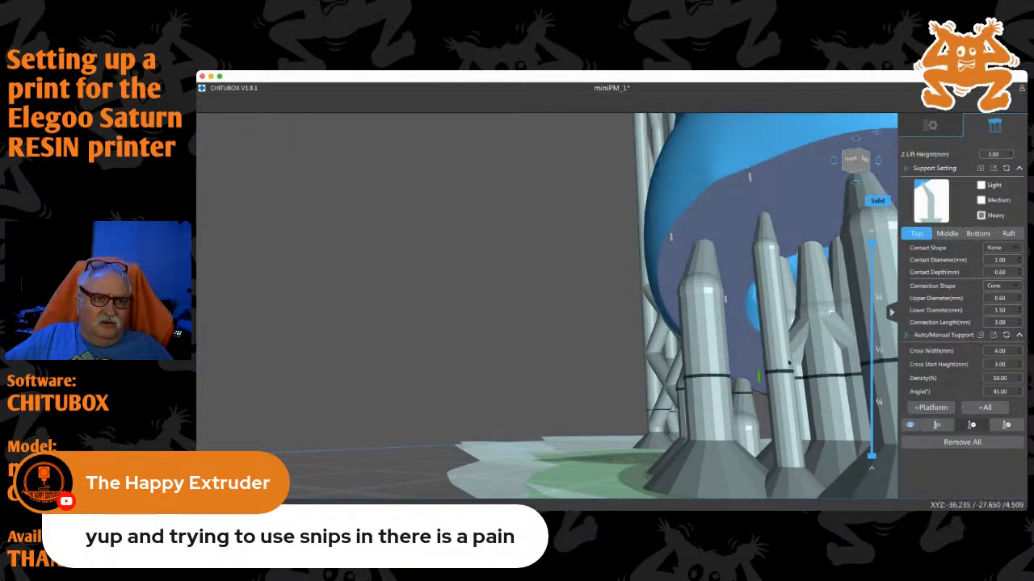
{"action": "left_click", "coordinate": [811, 291]}
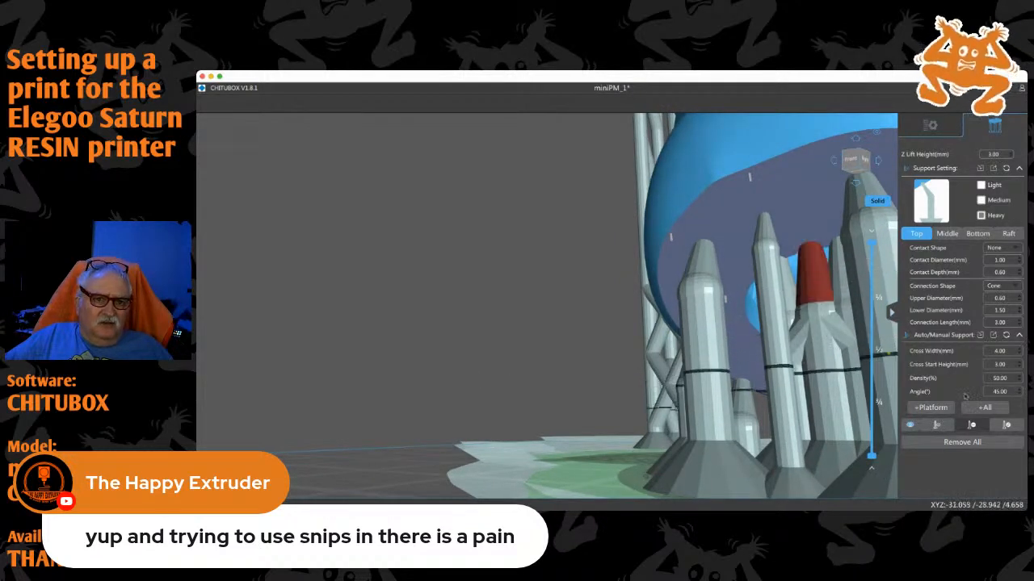
{"action": "left_click", "coordinate": [971, 425]}
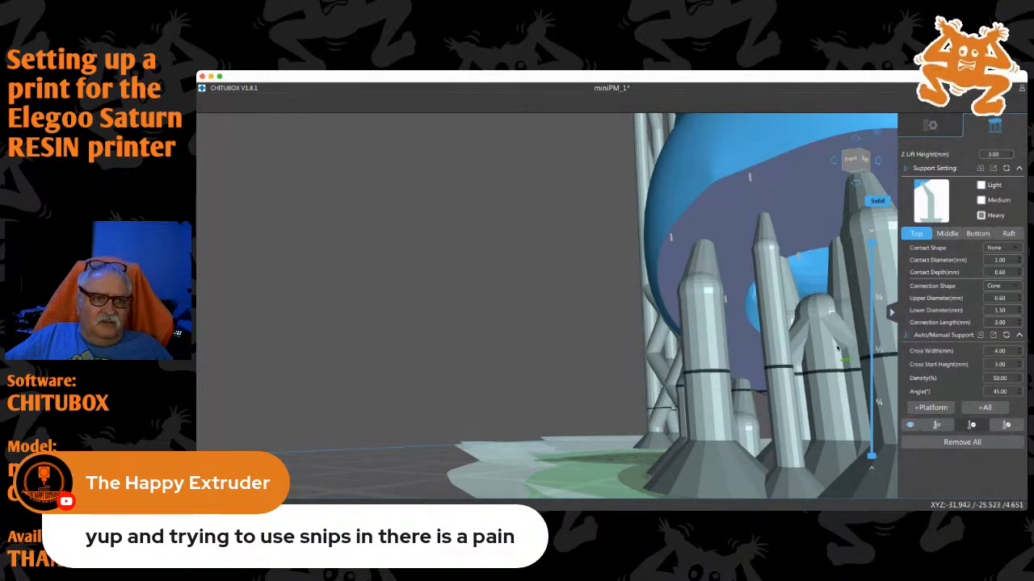
{"action": "left_click", "coordinate": [788, 300]}
{"action": "left_click_drag", "start_coordinate": [789, 303], "coordinate": [795, 287]}
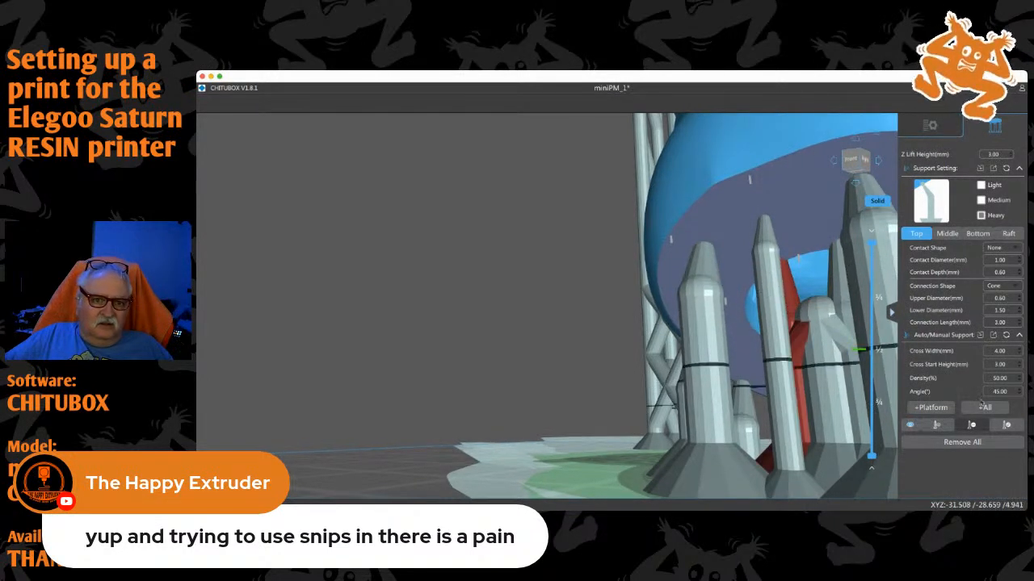
{"action": "left_click", "coordinate": [972, 425]}
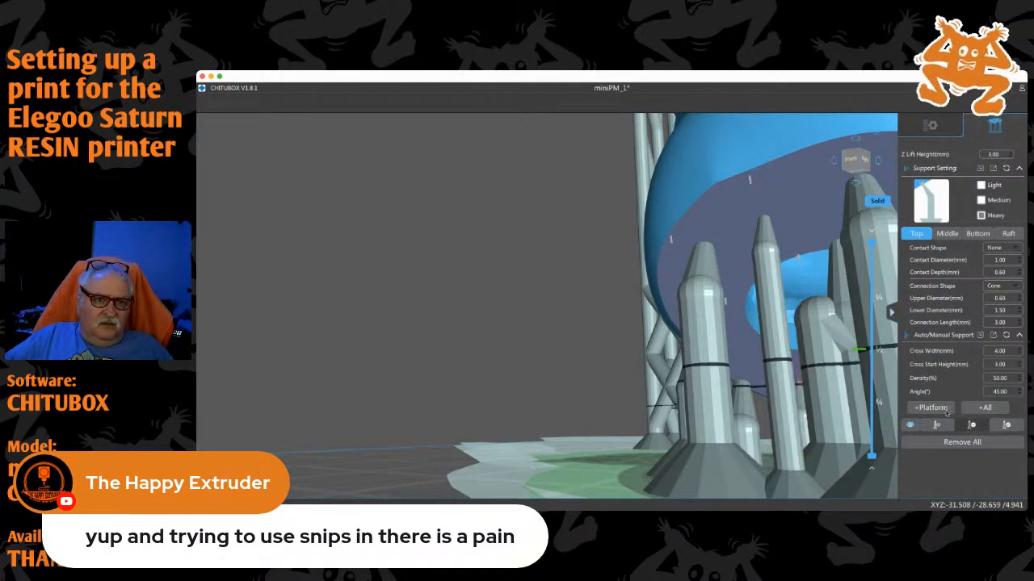
{"action": "left_click", "coordinate": [827, 362]}
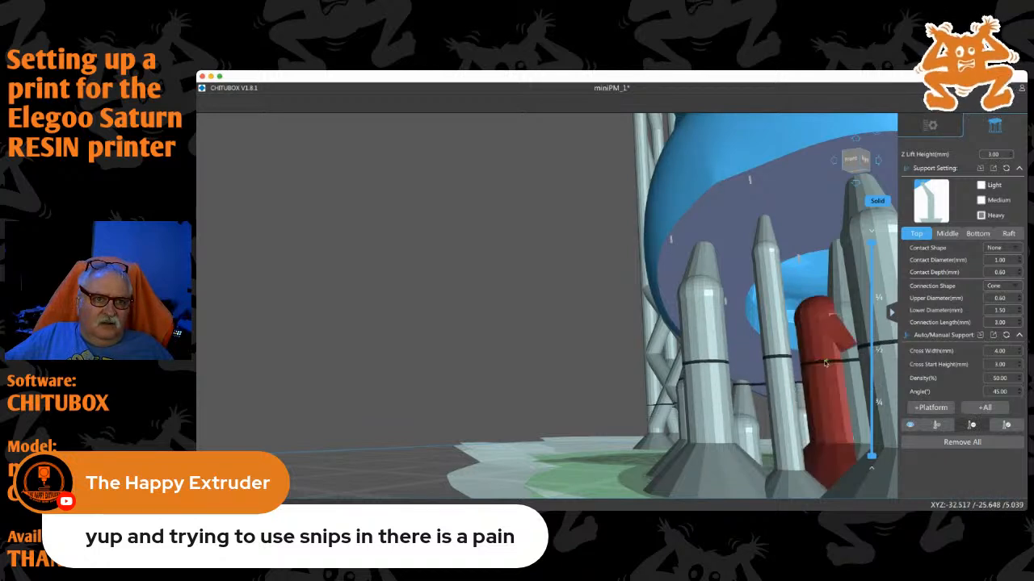
{"action": "left_click", "coordinate": [971, 428]}
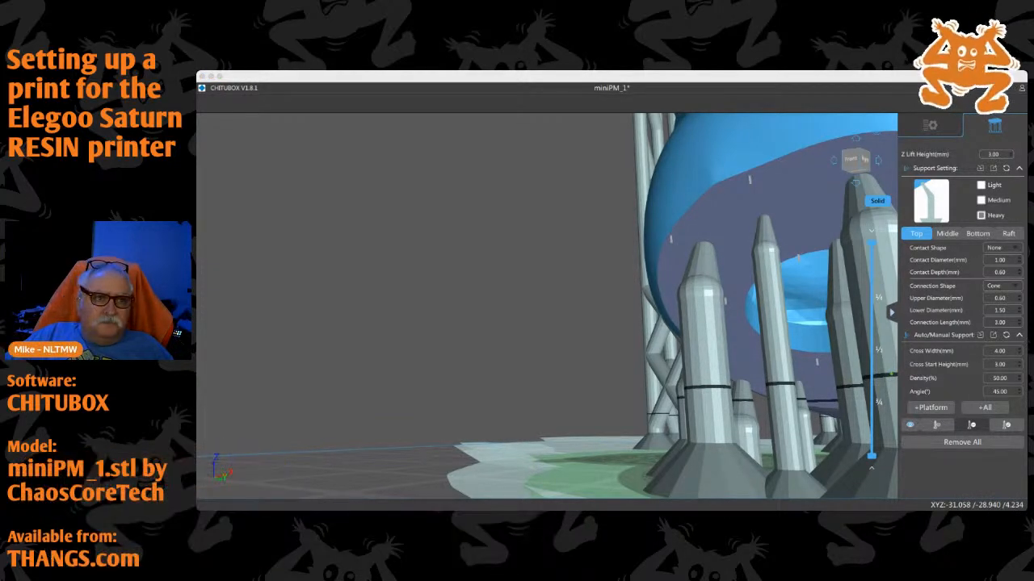
Check the figure's underside for overhangs and switch the support type to Light
{"action": "scroll", "coordinate": [832, 341], "scroll_direction": "down", "scroll_amount": 3}
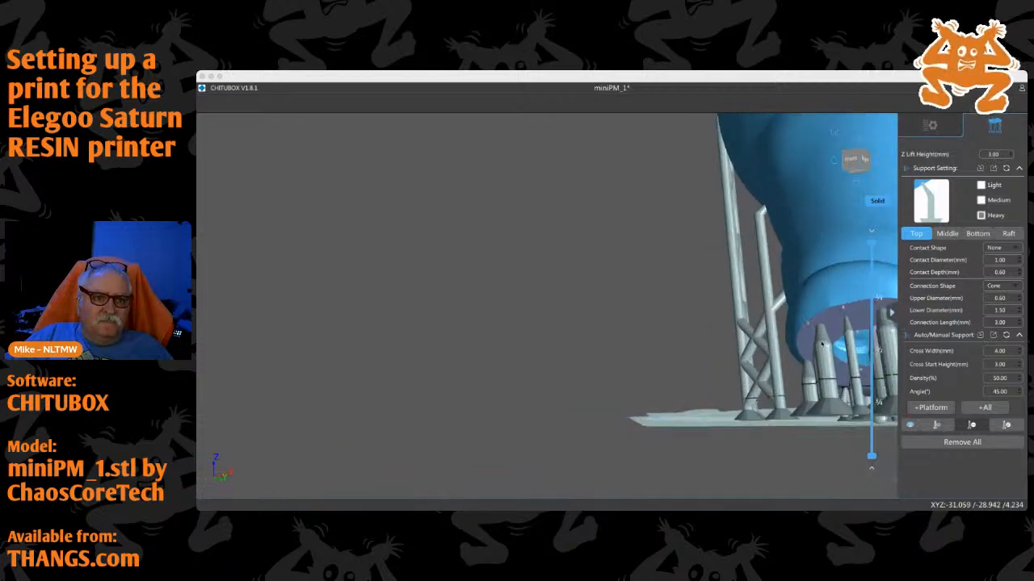
{"action": "left_click_drag", "start_coordinate": [666, 326], "coordinate": [717, 316]}
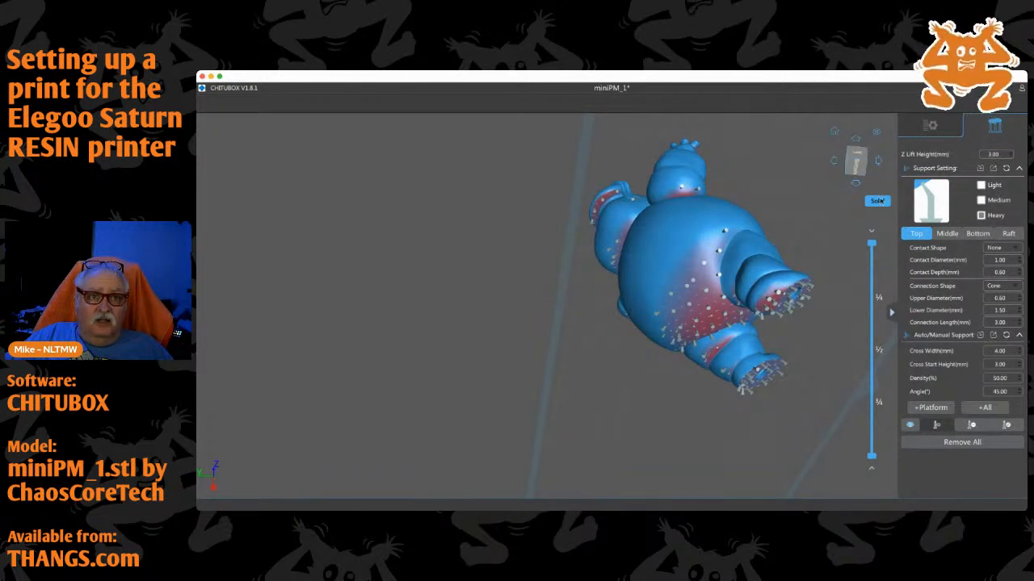
{"action": "scroll", "coordinate": [813, 237], "scroll_direction": "down", "scroll_amount": 2}
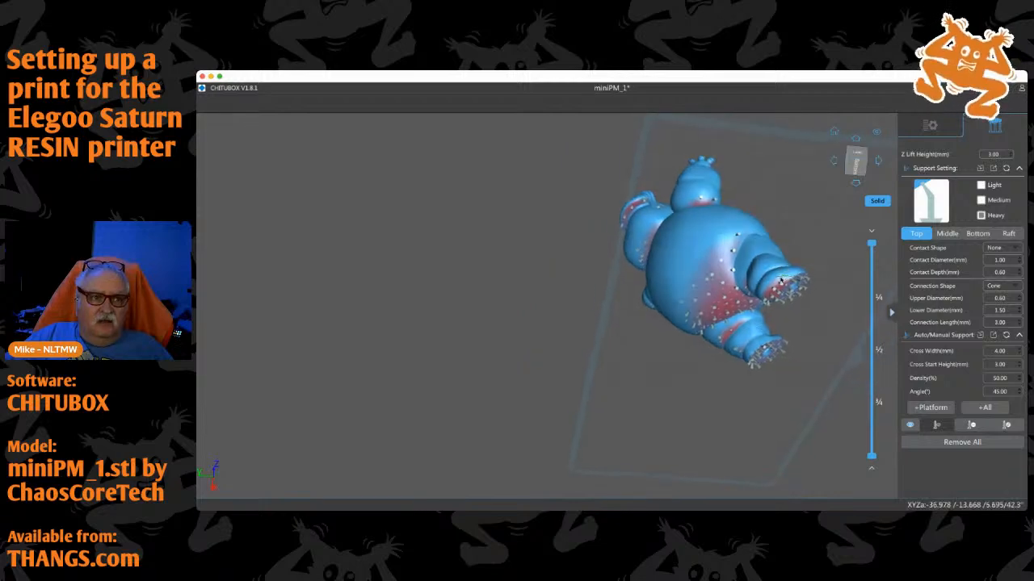
{"action": "left_click_drag", "start_coordinate": [819, 239], "coordinate": [714, 277]}
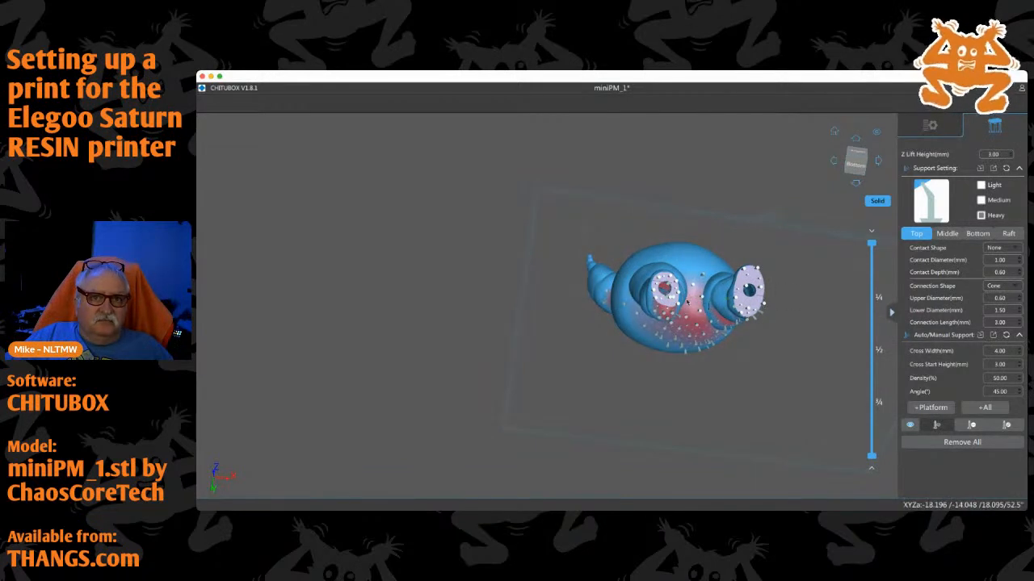
{"action": "left_click", "coordinate": [980, 186]}
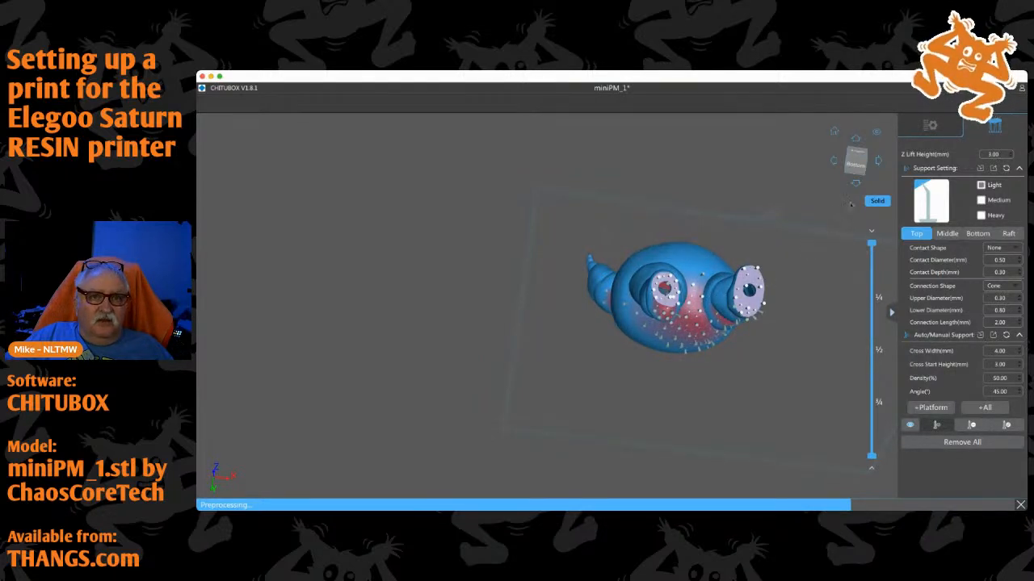
Examine the support columns around the whole figure, including the back, both arms and the brim of the hat
{"action": "left_click_drag", "start_coordinate": [805, 218], "coordinate": [657, 284]}
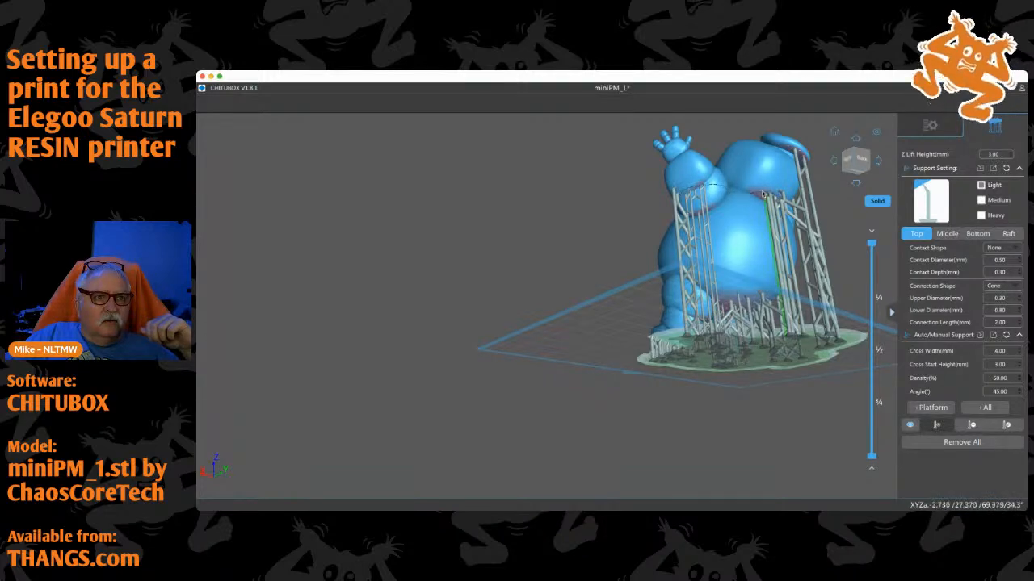
{"action": "right_click_drag", "start_coordinate": [839, 212], "coordinate": [803, 213]}
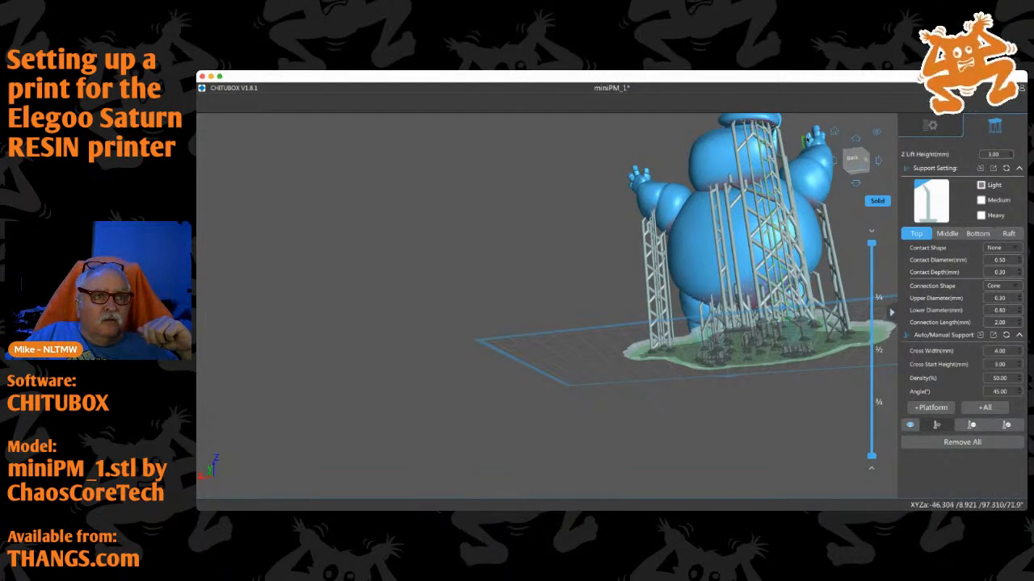
{"action": "right_click_drag", "start_coordinate": [807, 142], "coordinate": [736, 171]}
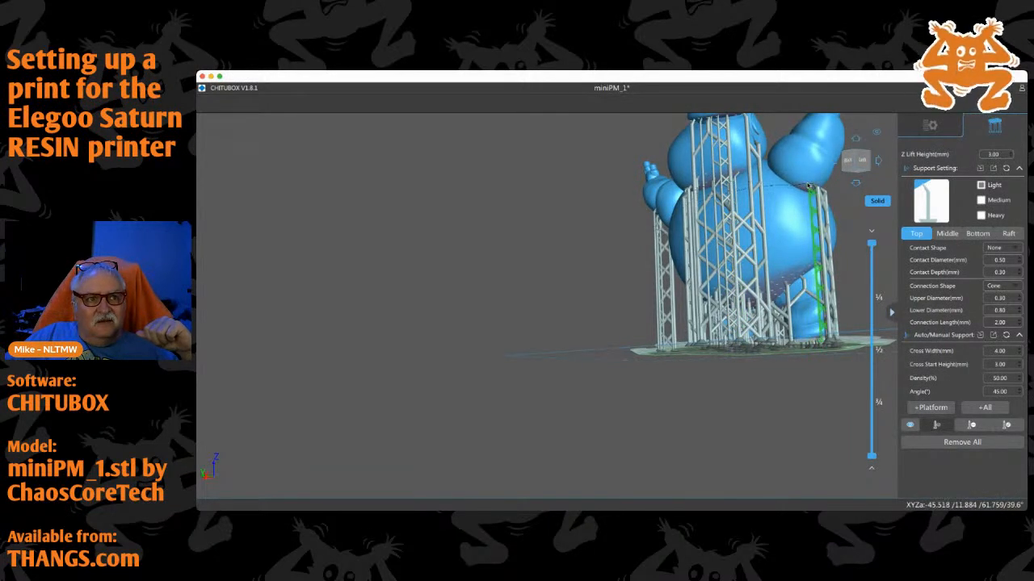
{"action": "right_click_drag", "start_coordinate": [847, 204], "coordinate": [705, 231]}
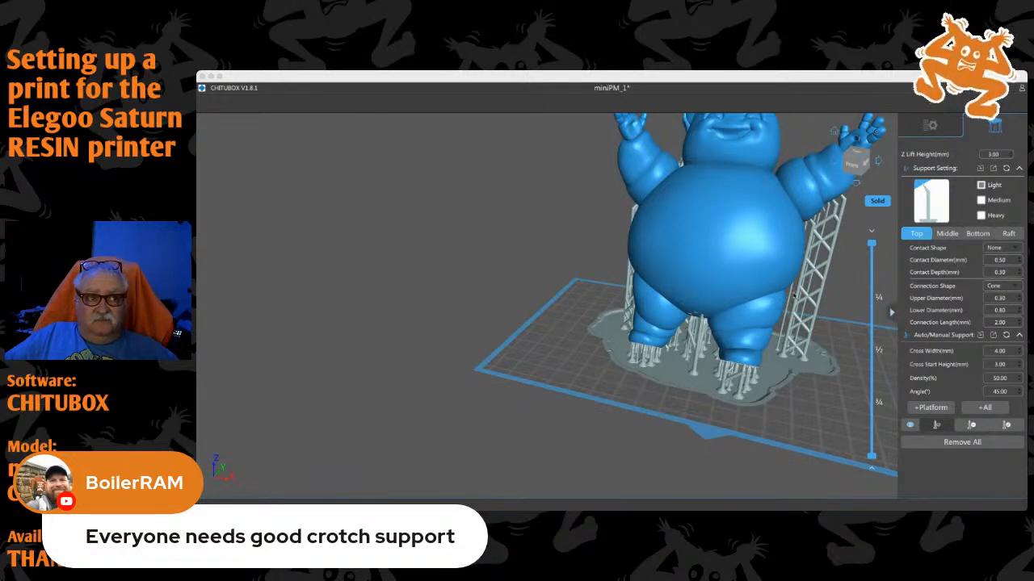
{"action": "scroll", "coordinate": [797, 297], "scroll_direction": "down", "scroll_amount": 5}
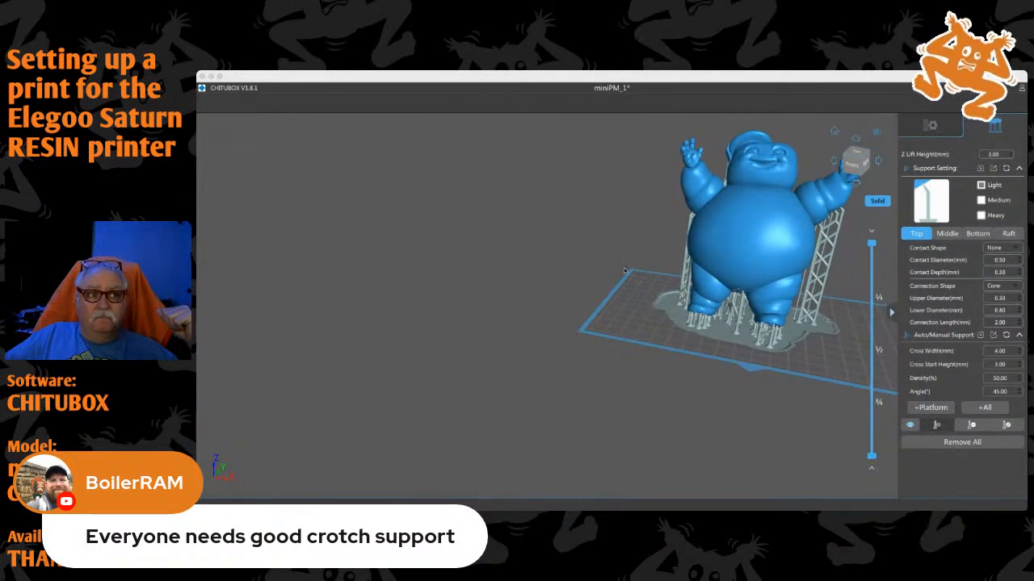
{"action": "left_click_drag", "start_coordinate": [618, 269], "coordinate": [376, 304]}
{"action": "scroll", "coordinate": [621, 235], "scroll_direction": "up", "scroll_amount": 5}
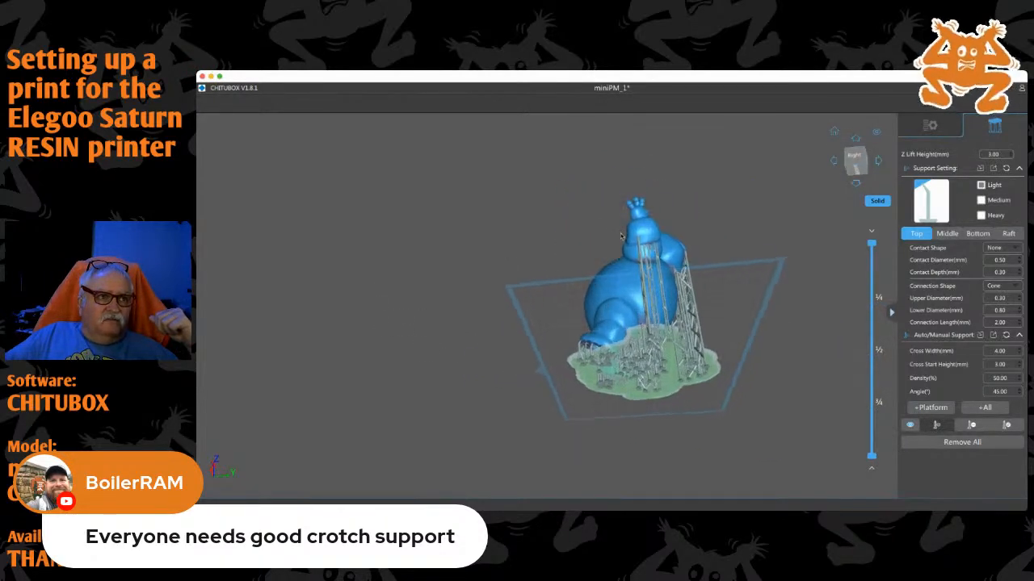
{"action": "scroll", "coordinate": [624, 238], "scroll_direction": "up", "scroll_amount": 3}
{"action": "scroll", "coordinate": [602, 239], "scroll_direction": "up", "scroll_amount": 3}
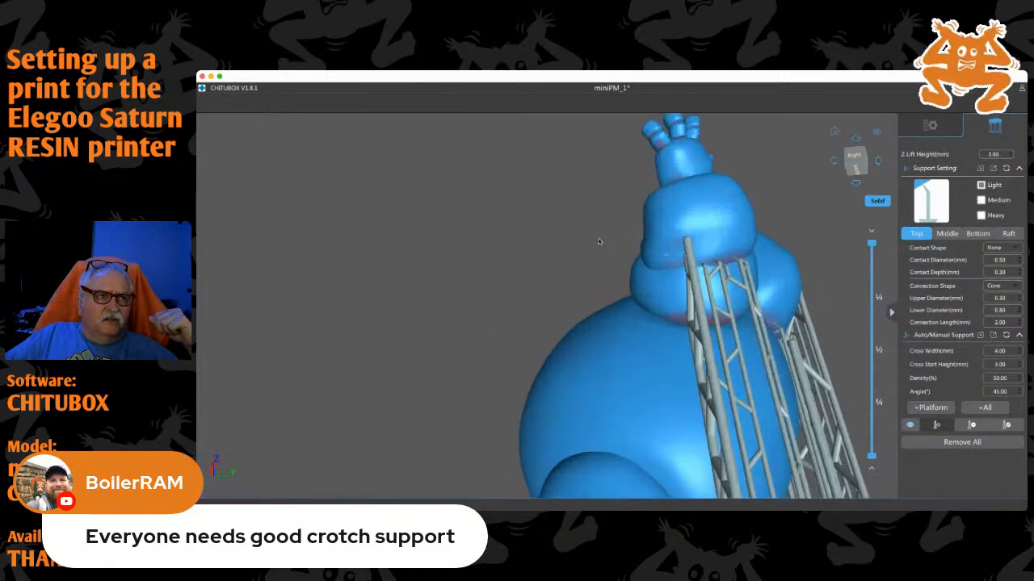
{"action": "scroll", "coordinate": [594, 237], "scroll_direction": "down", "scroll_amount": 3}
{"action": "left_click_drag", "start_coordinate": [581, 255], "coordinate": [339, 400]}
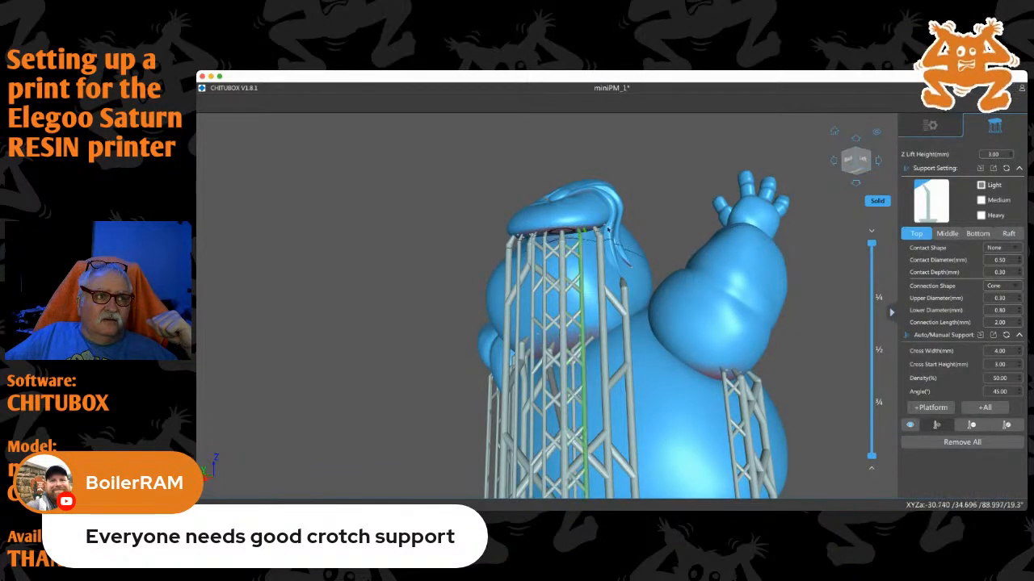
Delete three internal supports seen through the plug hole in the top of the figure's hat
{"action": "scroll", "coordinate": [810, 232], "scroll_direction": "up", "scroll_amount": 2}
{"action": "right_click_drag", "start_coordinate": [809, 232], "coordinate": [815, 267]}
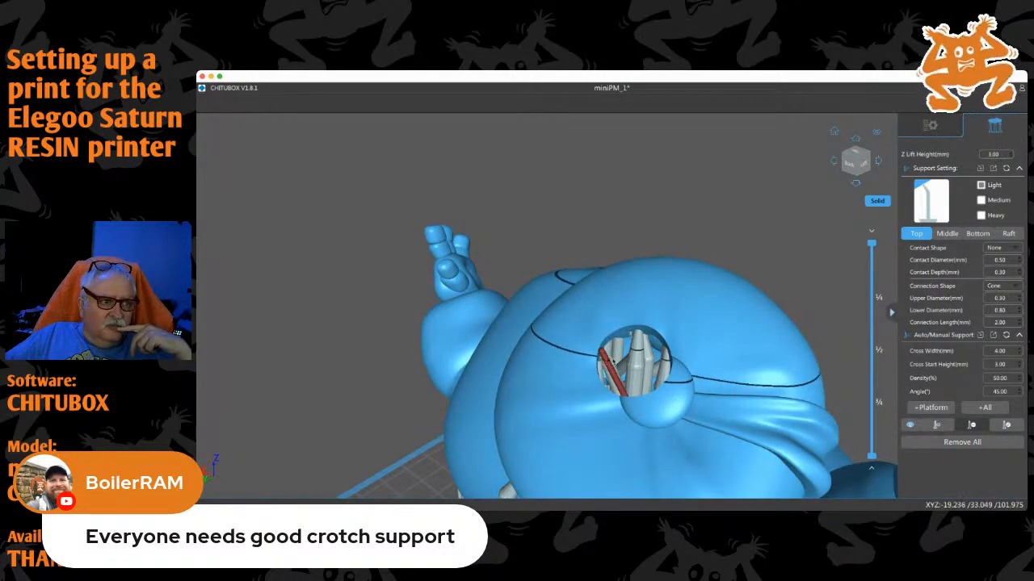
{"action": "left_click", "coordinate": [637, 356]}
{"action": "left_click", "coordinate": [665, 362]}
{"action": "left_click", "coordinate": [634, 383]}
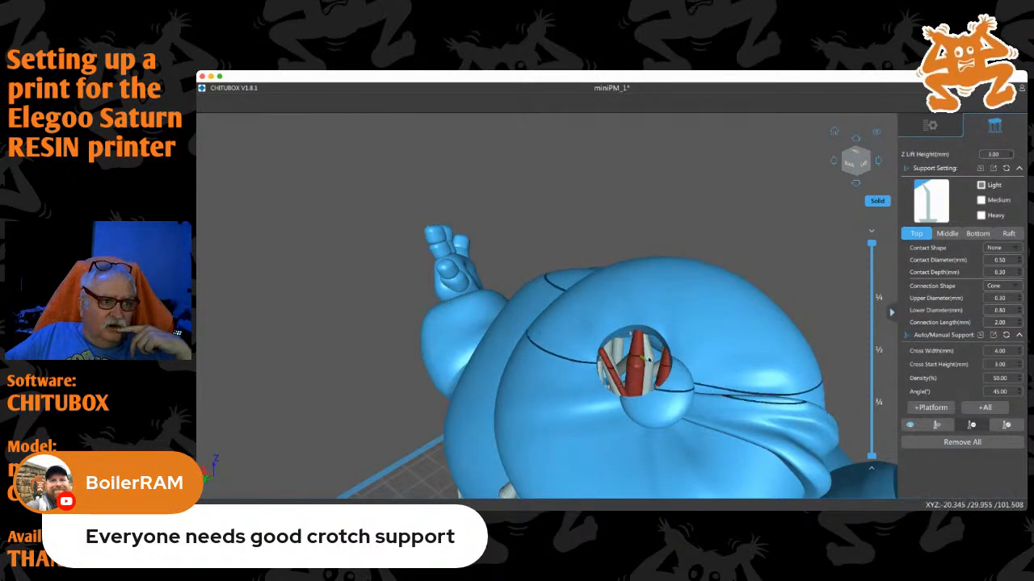
{"action": "left_click", "coordinate": [817, 362]}
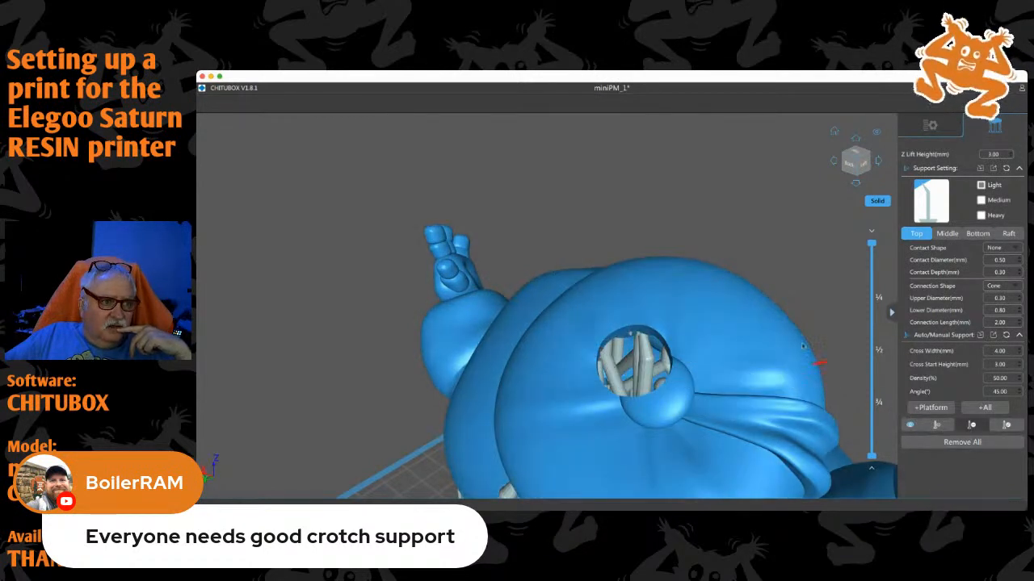
Examine the supported figure from the hat's plug hole, the front and the side
{"action": "right_click_drag", "start_coordinate": [823, 331], "coordinate": [794, 452]}
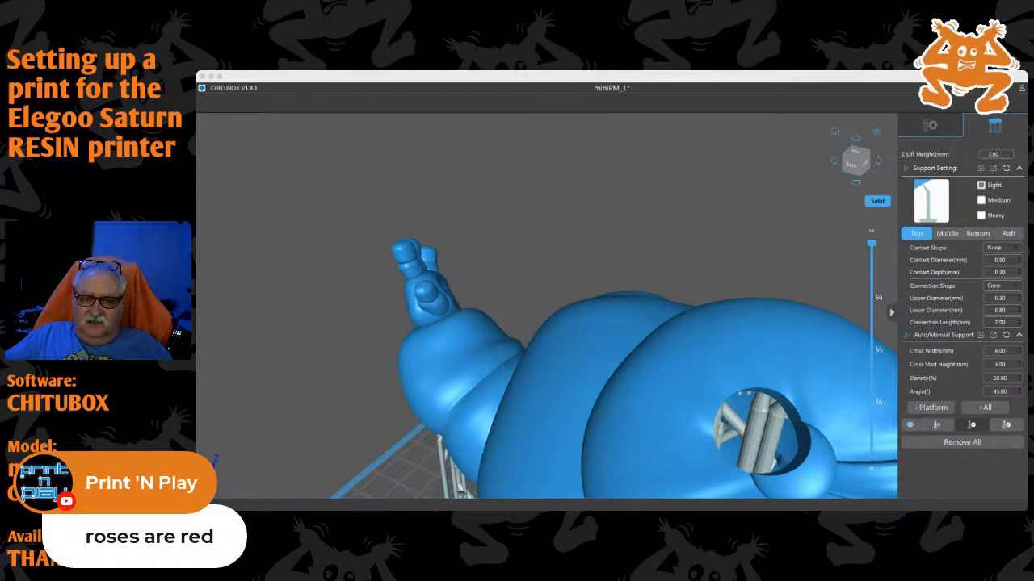
{"action": "right_click_drag", "start_coordinate": [708, 275], "coordinate": [682, 268]}
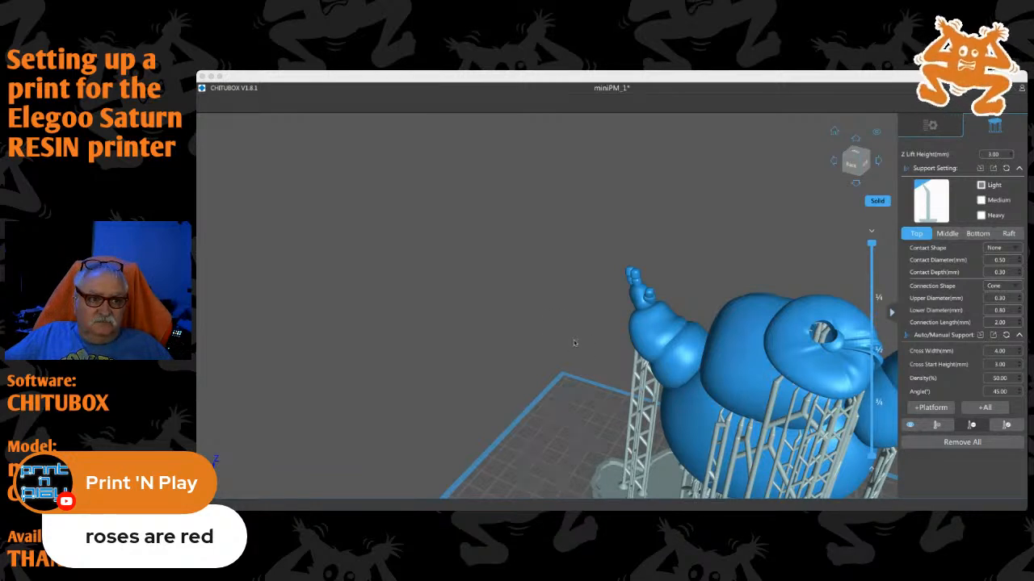
{"action": "right_click_drag", "start_coordinate": [575, 342], "coordinate": [457, 273]}
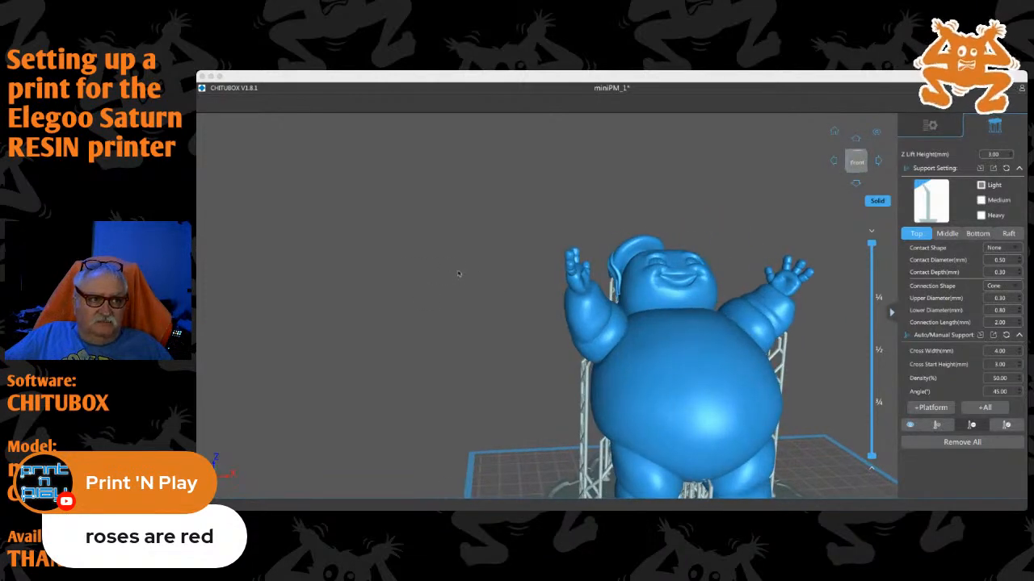
{"action": "scroll", "coordinate": [494, 320], "scroll_direction": "down", "scroll_amount": 3}
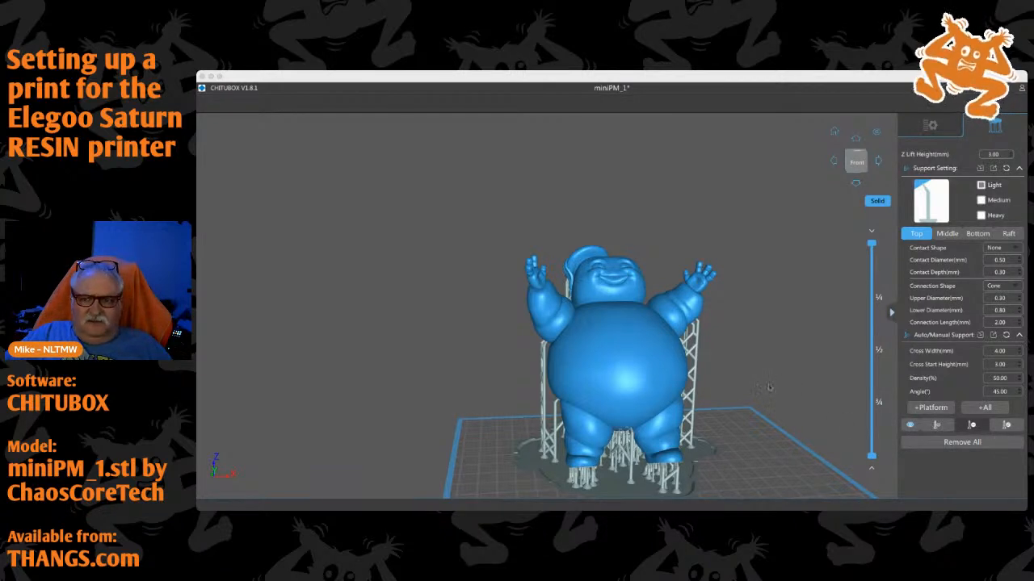
{"action": "left_click_drag", "start_coordinate": [771, 387], "coordinate": [779, 416]}
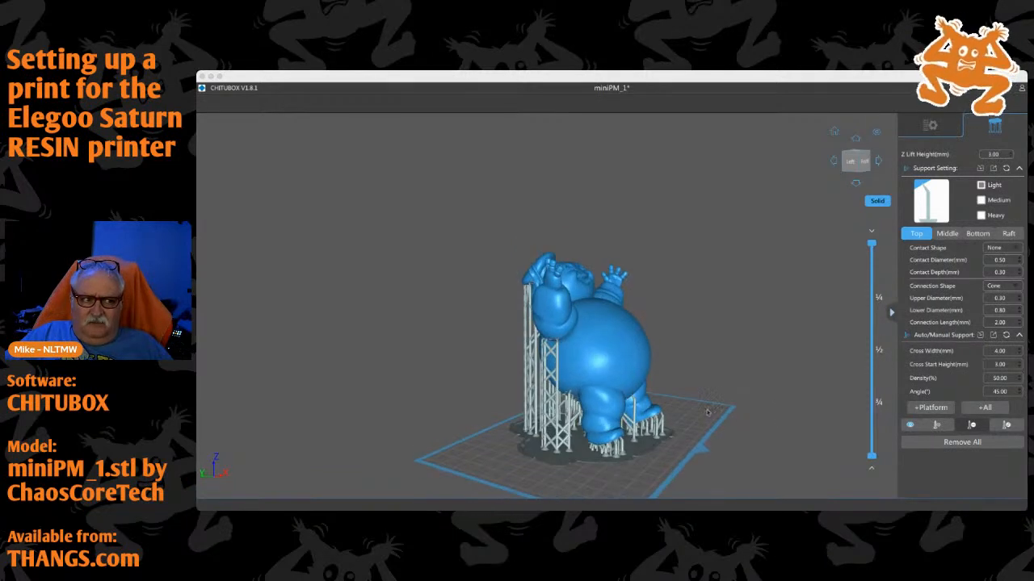
{"action": "left_click_drag", "start_coordinate": [712, 396], "coordinate": [752, 382]}
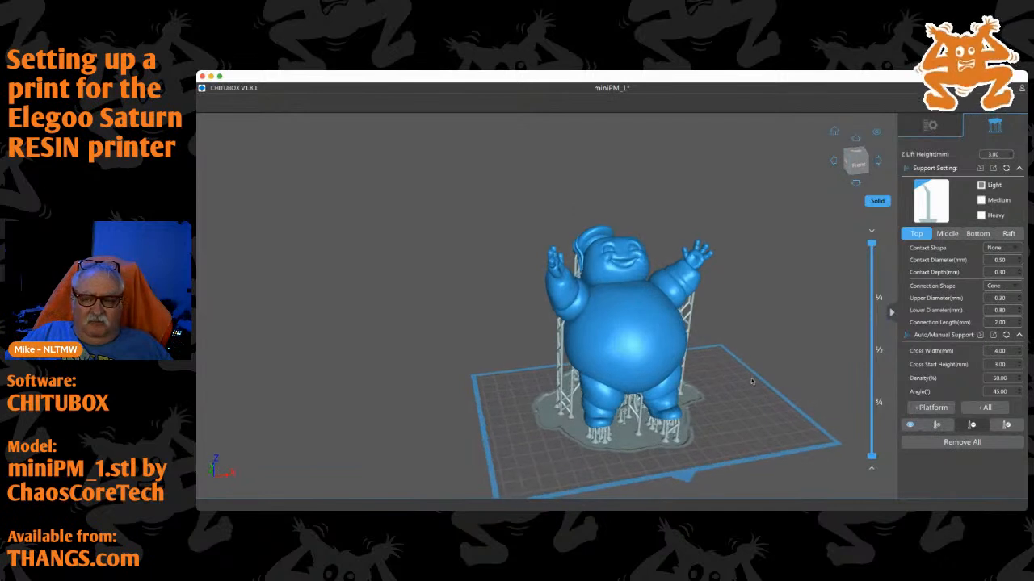
{"action": "scroll", "coordinate": [749, 381], "scroll_direction": "up", "scroll_amount": 3}
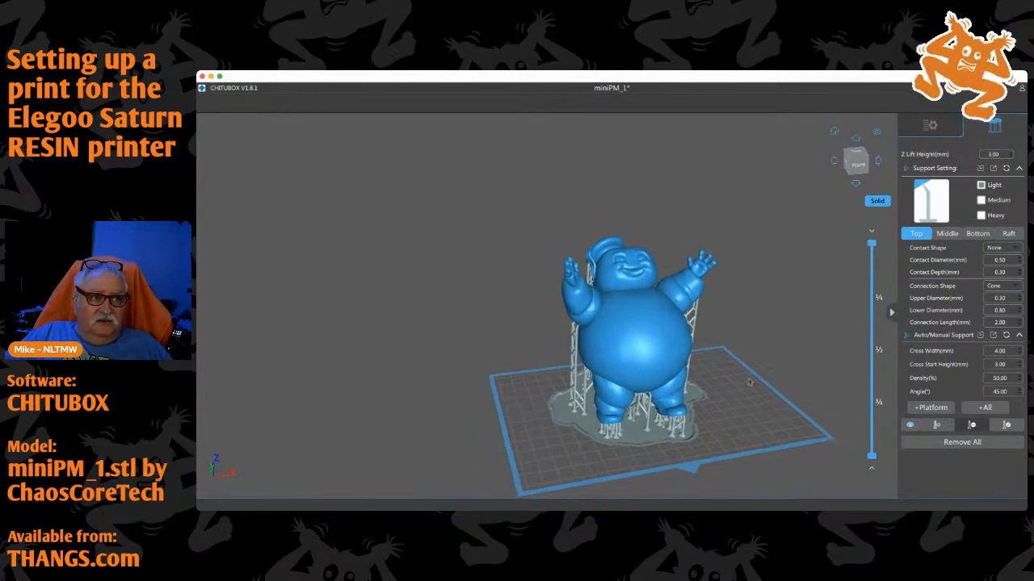
{"action": "scroll", "coordinate": [746, 382], "scroll_direction": "up", "scroll_amount": 2}
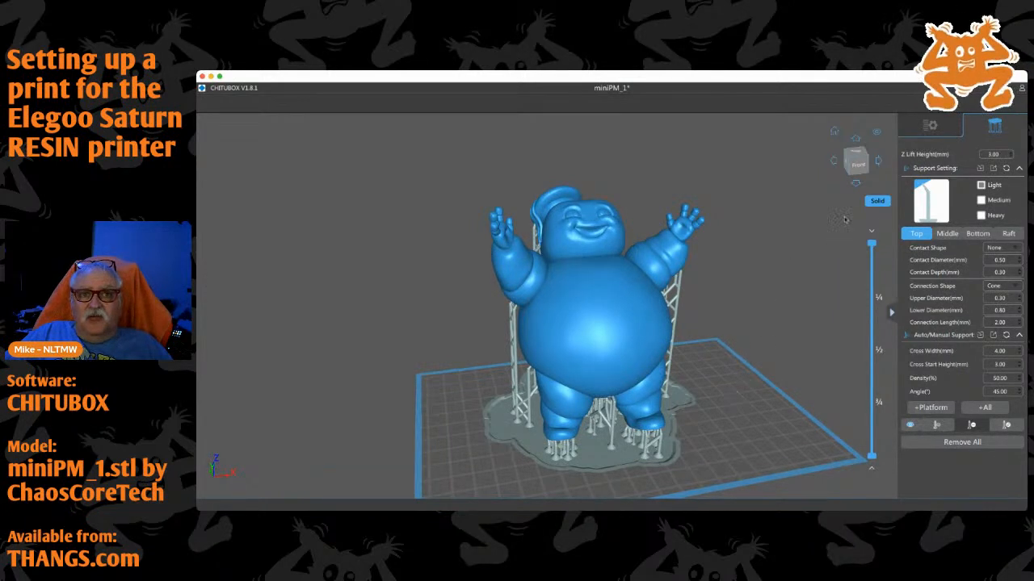
Switch the support type to Heavy and leave support editing
{"action": "left_click", "coordinate": [981, 216]}
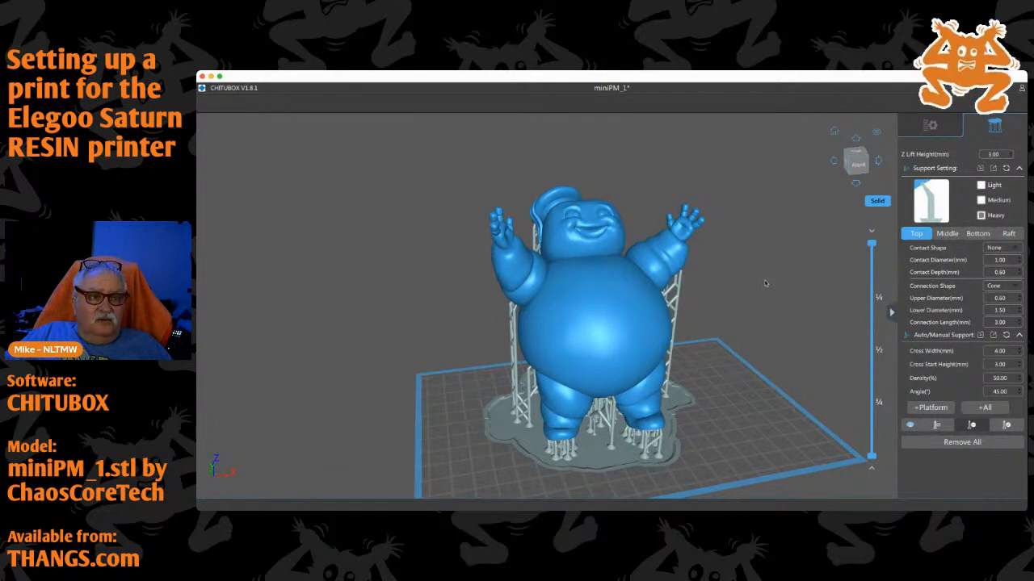
{"action": "left_click_drag", "start_coordinate": [670, 292], "coordinate": [539, 408]}
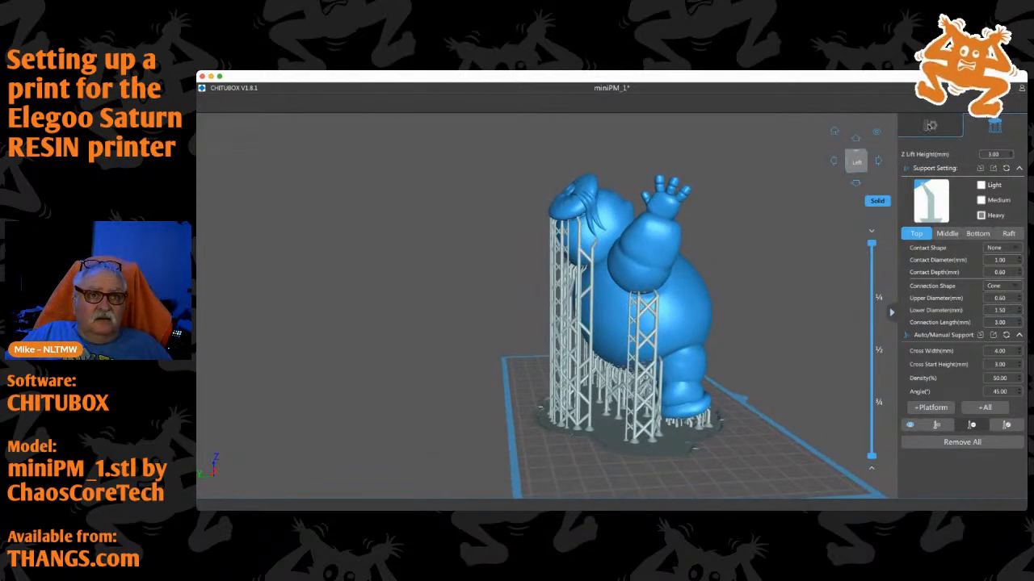
{"action": "left_click", "coordinate": [930, 125]}
Move the hat plug back on the build plate so it sits close beside the figure's raft
{"action": "right_click_drag", "start_coordinate": [763, 346], "coordinate": [644, 365]}
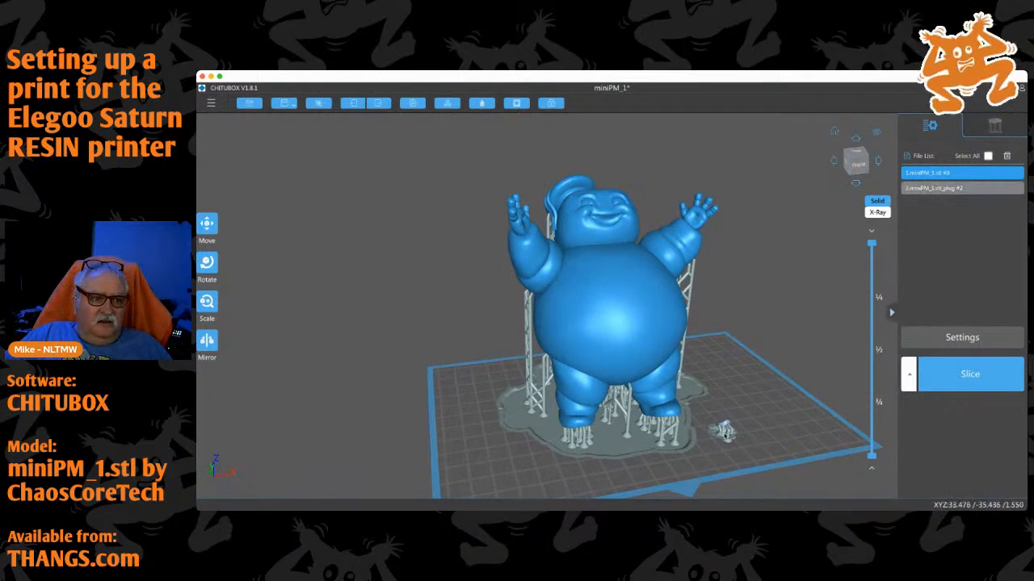
{"action": "left_click_drag", "start_coordinate": [725, 432], "coordinate": [717, 395]}
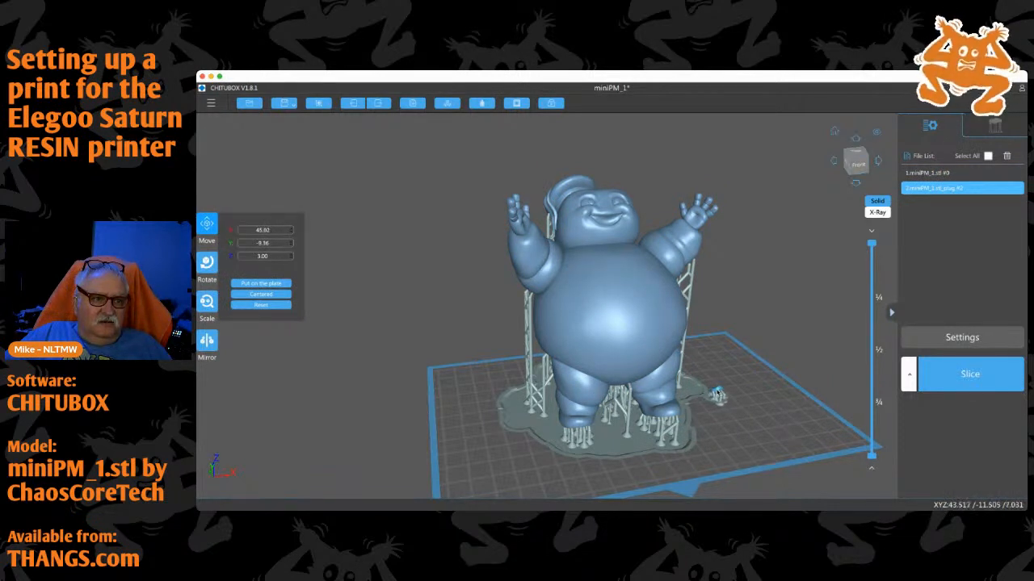
{"action": "right_click_drag", "start_coordinate": [776, 420], "coordinate": [738, 456]}
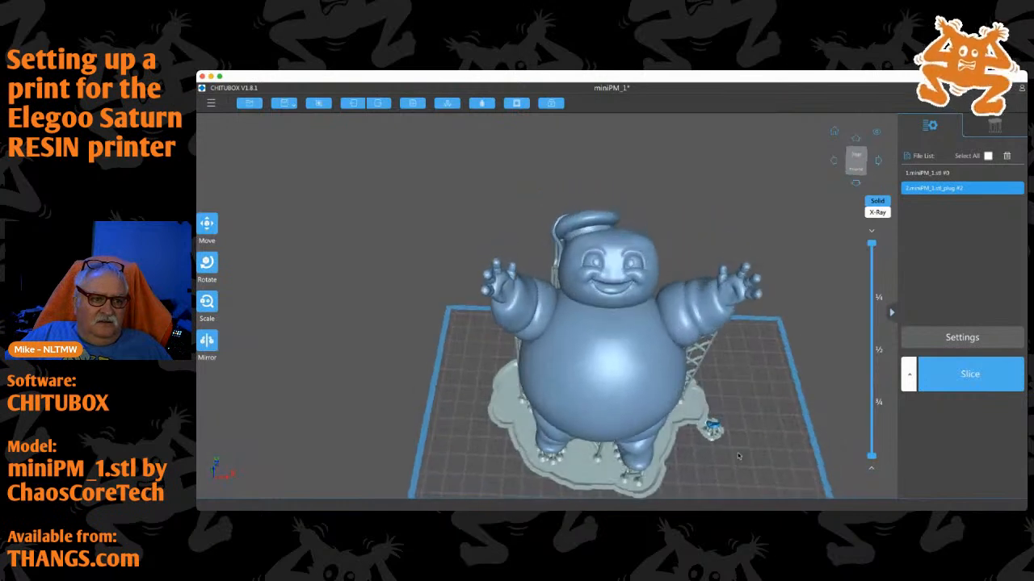
{"action": "scroll", "coordinate": [762, 403], "scroll_direction": "down", "scroll_amount": 3}
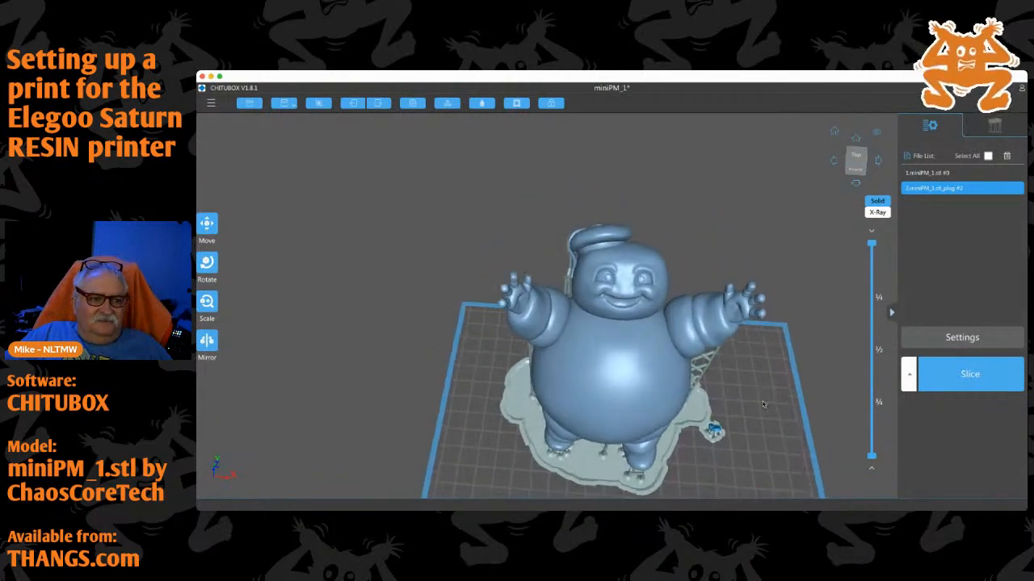
{"action": "scroll", "coordinate": [762, 404], "scroll_direction": "up", "scroll_amount": 3}
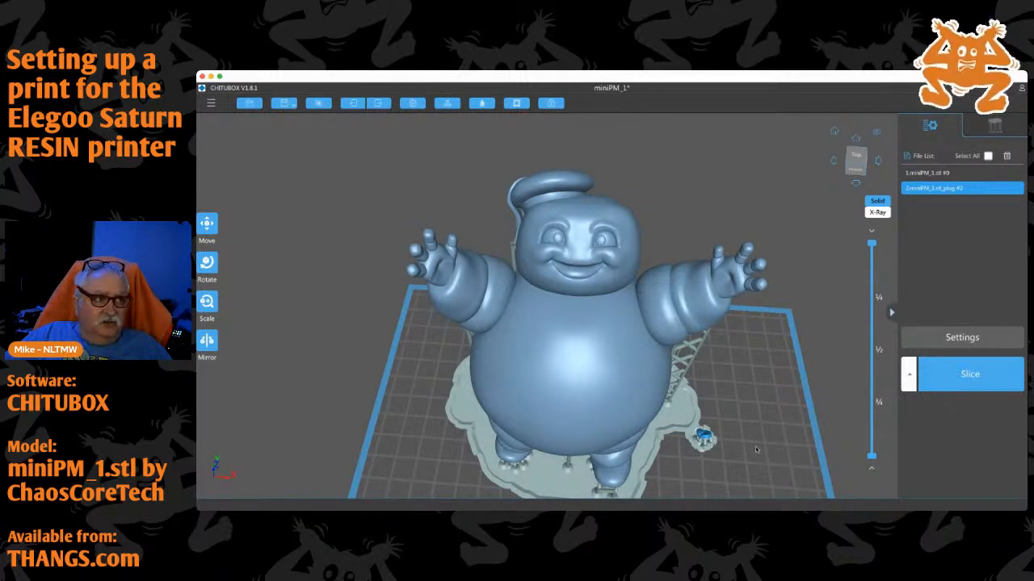
{"action": "scroll", "coordinate": [771, 424], "scroll_direction": "down", "scroll_amount": 2}
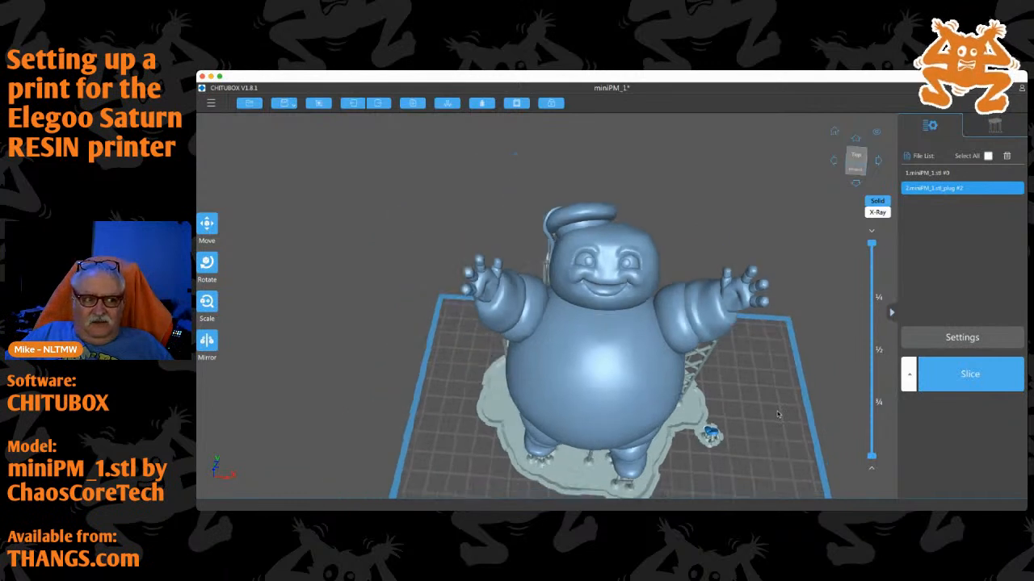
{"action": "scroll", "coordinate": [776, 415], "scroll_direction": "down", "scroll_amount": 3}
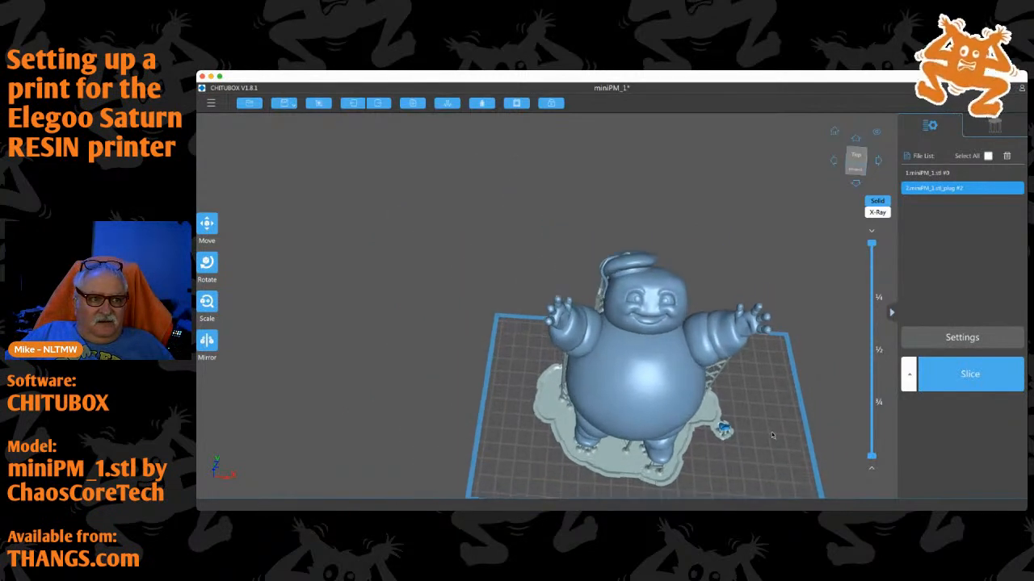
{"action": "scroll", "coordinate": [772, 436], "scroll_direction": "up", "scroll_amount": 1}
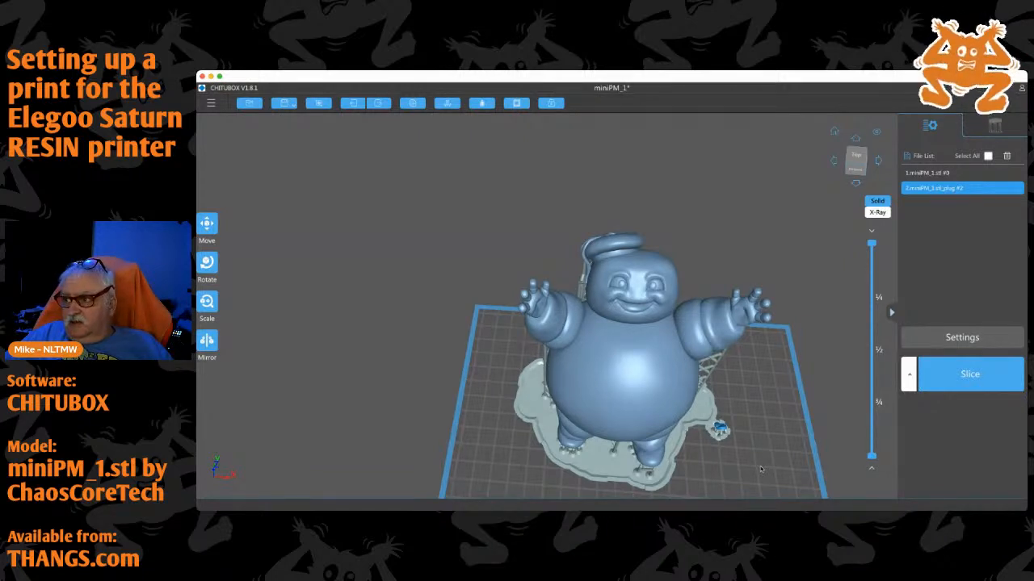
Review the print, advanced, resin and machine settings of the Elegoo-Grey-MJF profile for the ELEGOO SATURN
{"action": "left_click_drag", "start_coordinate": [768, 443], "coordinate": [808, 400]}
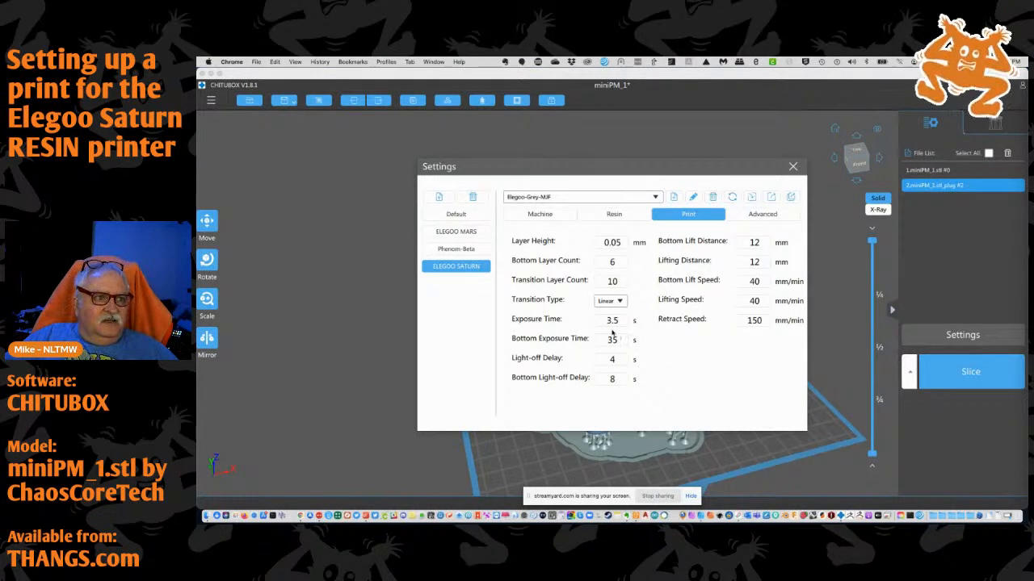
{"action": "left_click", "coordinate": [819, 343]}
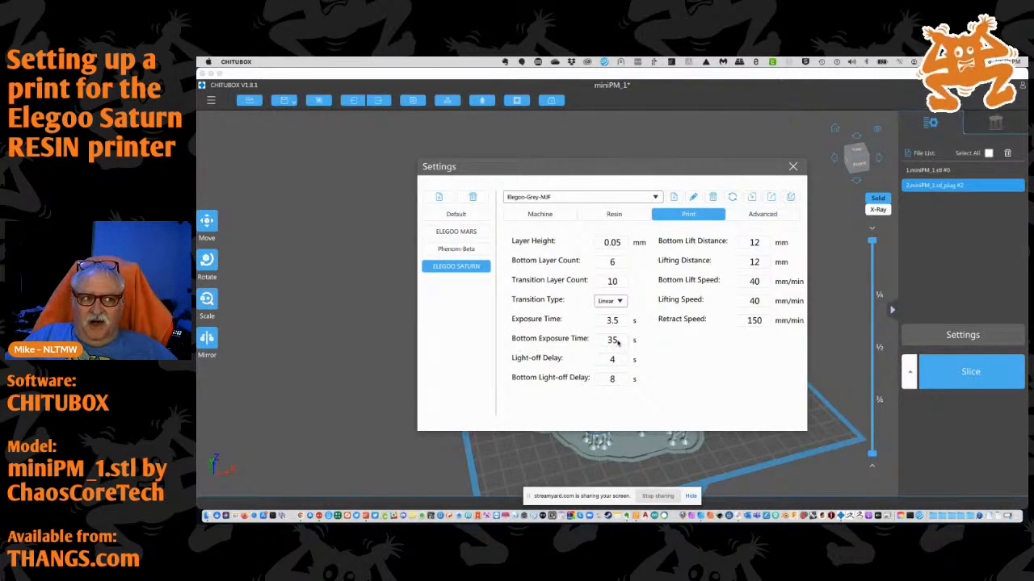
{"action": "mouse_move", "coordinate": [621, 345]}
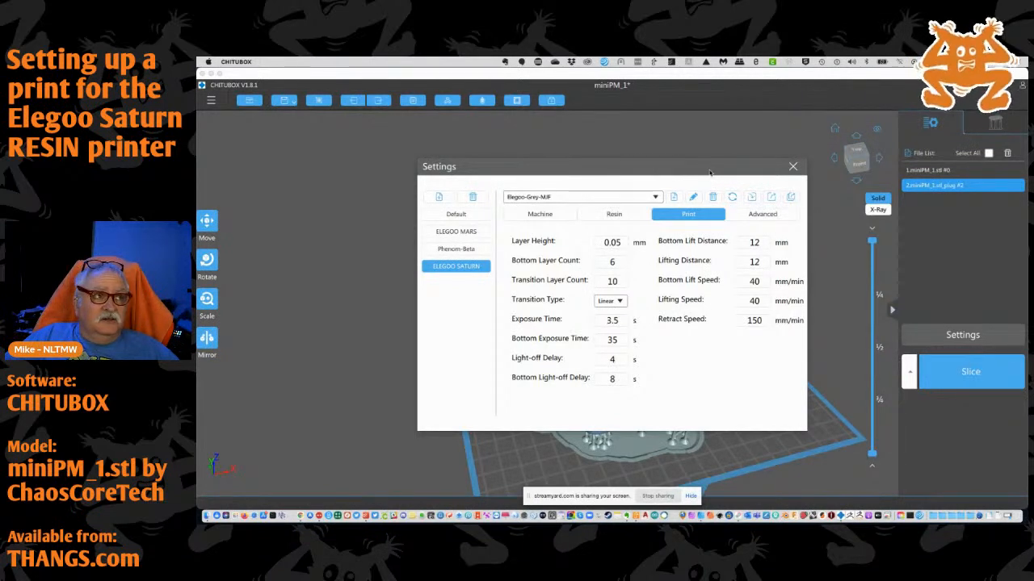
{"action": "left_click", "coordinate": [747, 216]}
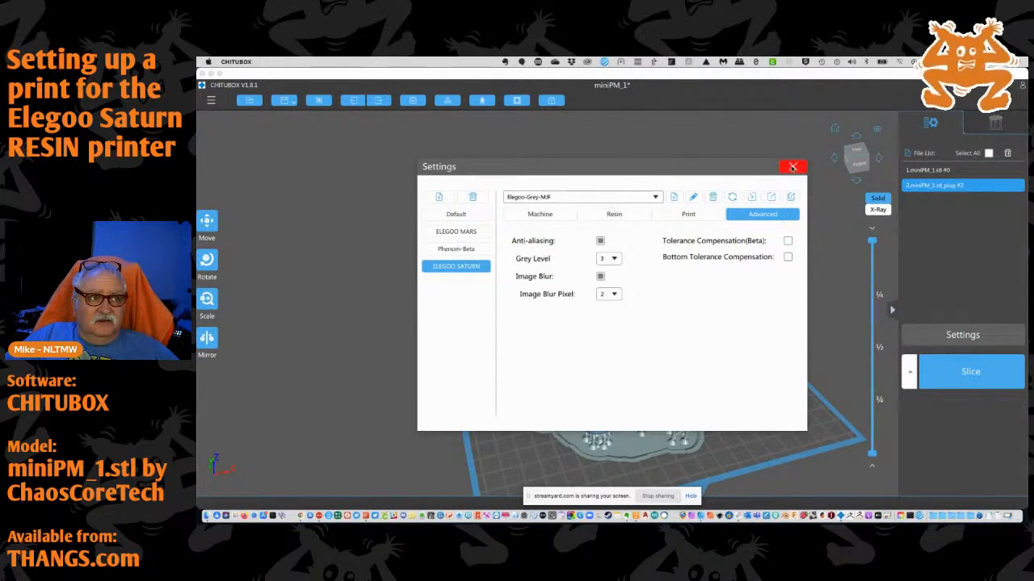
{"action": "left_click", "coordinate": [614, 216]}
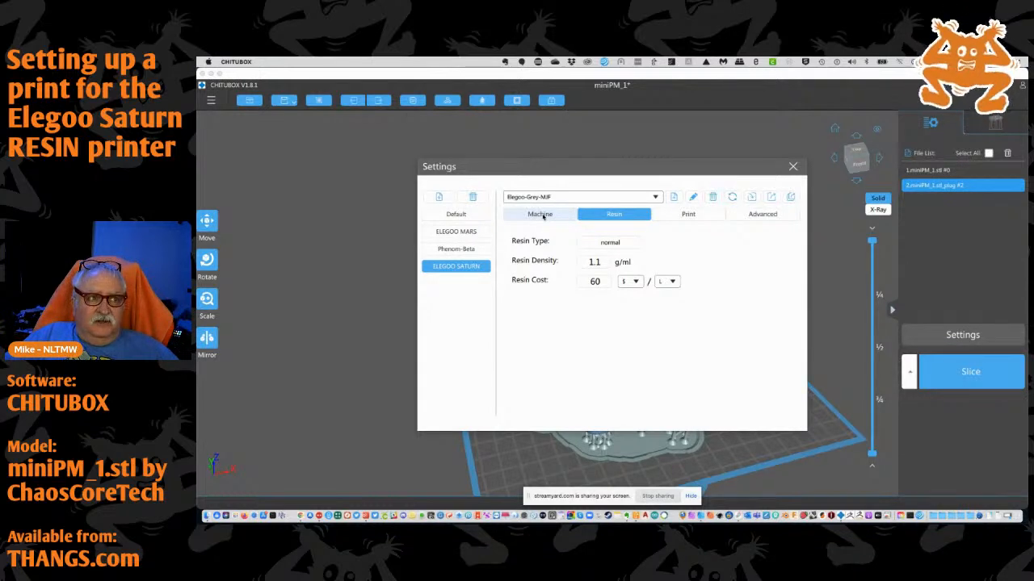
{"action": "left_click", "coordinate": [540, 215]}
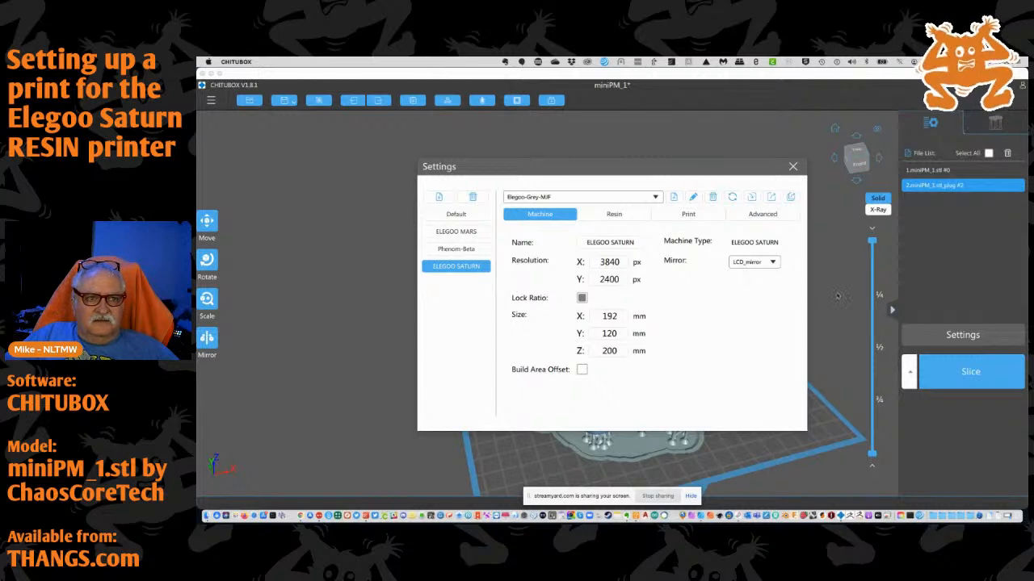
{"action": "left_click", "coordinate": [793, 166]}
Slice the figure and hat plug, and hide the screen-sharing notice
{"action": "left_click", "coordinate": [969, 371]}
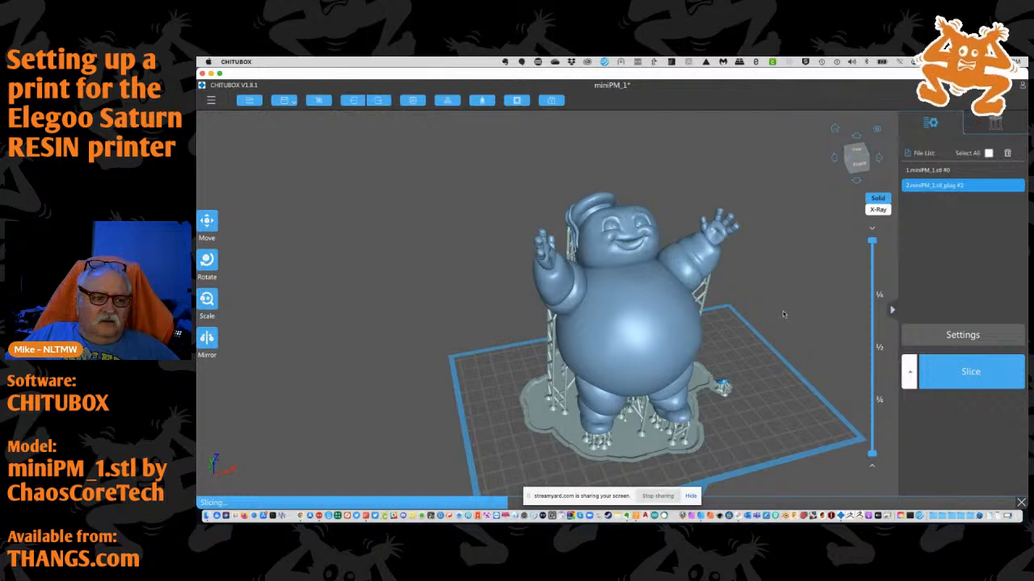
{"action": "left_click", "coordinate": [698, 499]}
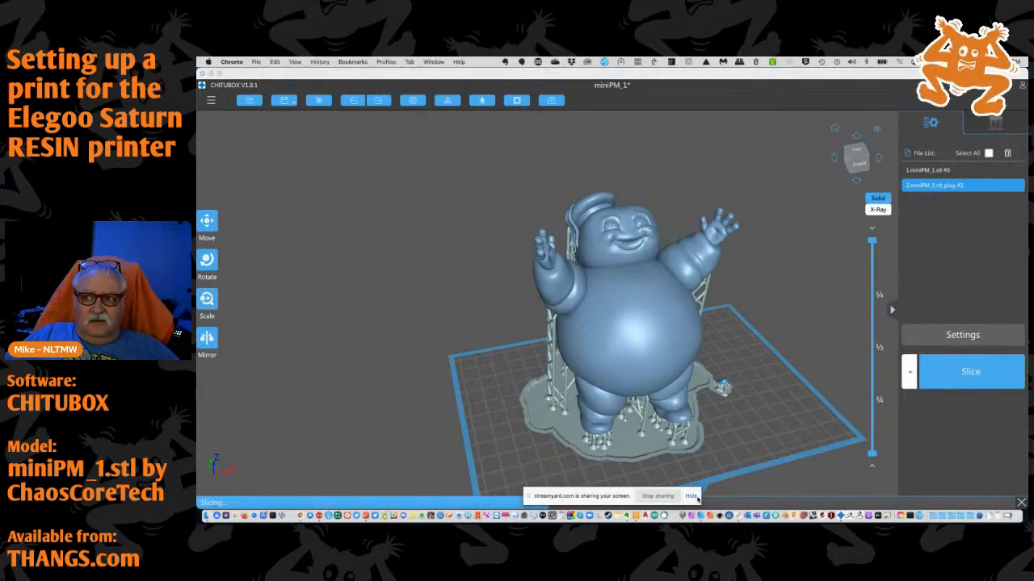
{"action": "left_click", "coordinate": [696, 498]}
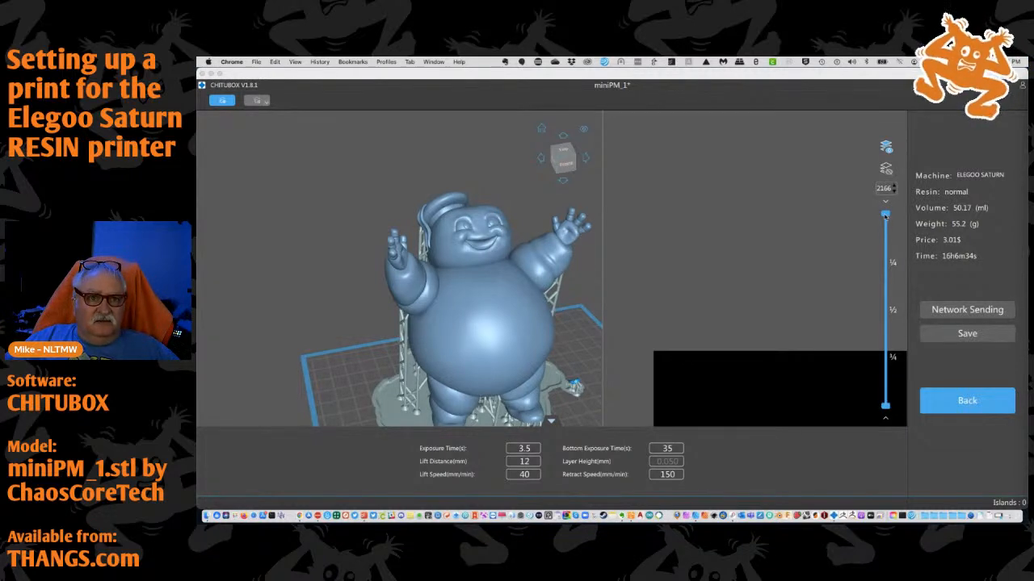
Inspect the sliced layers from the top of the hat down to layer 1525 in the figure's upper body
{"action": "left_click", "coordinate": [885, 216]}
{"action": "left_click_drag", "start_coordinate": [886, 216], "coordinate": [879, 268]}
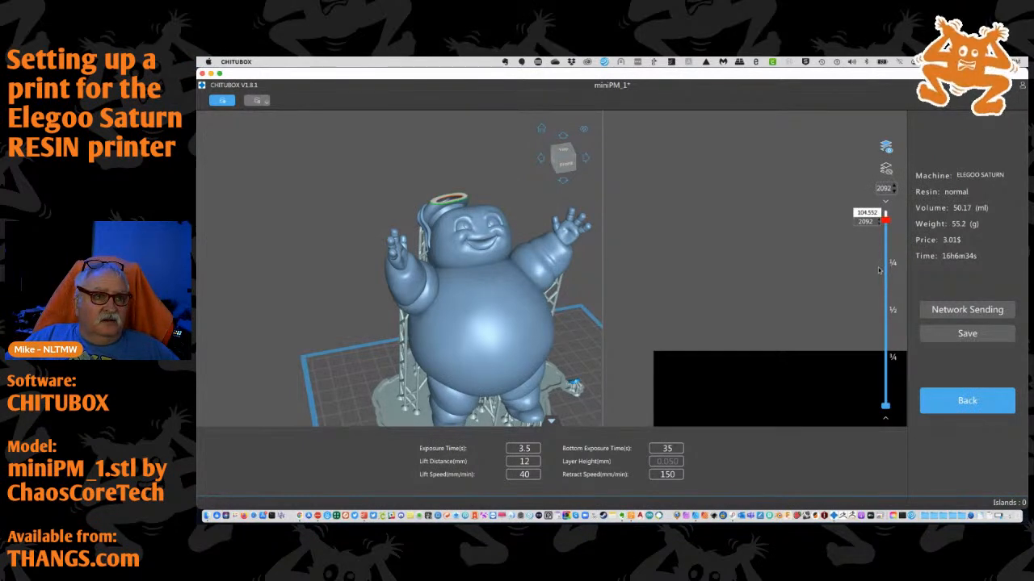
{"action": "left_click_drag", "start_coordinate": [885, 222], "coordinate": [885, 229]}
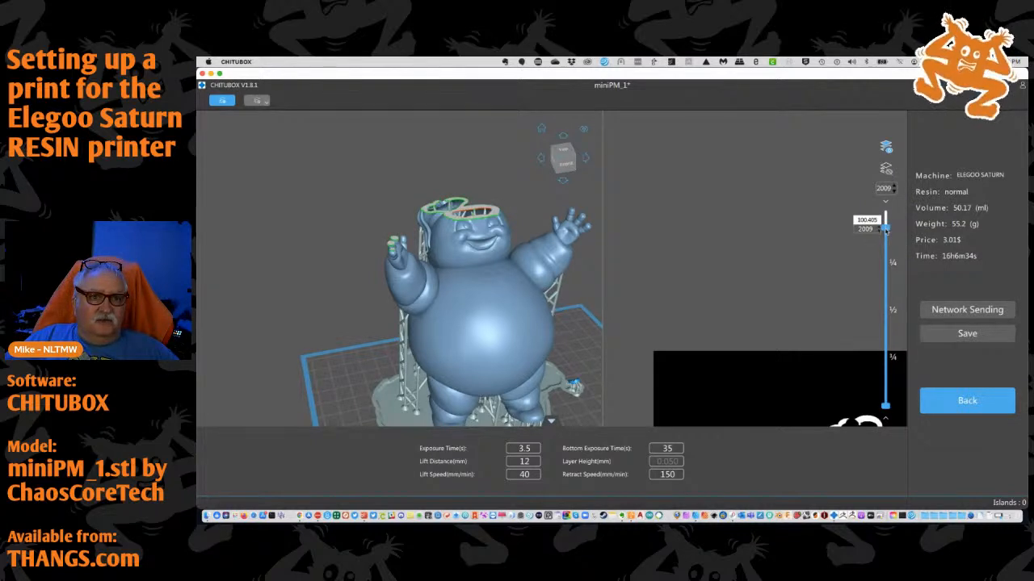
{"action": "left_click", "coordinate": [887, 272]}
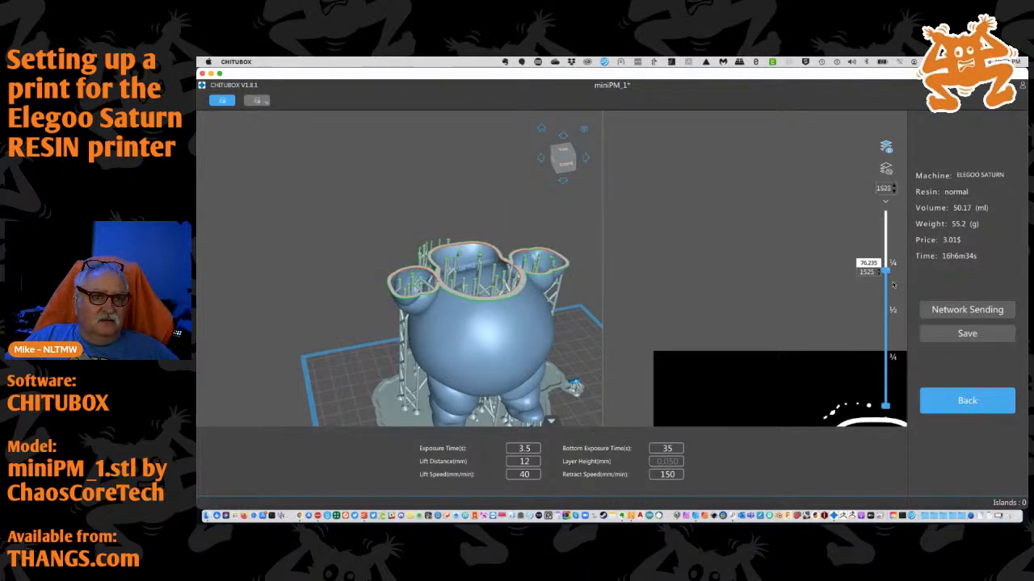
Save the sliced file as _miniPM_1 in Downloads and return to the model preparation view
{"action": "left_click", "coordinate": [968, 333]}
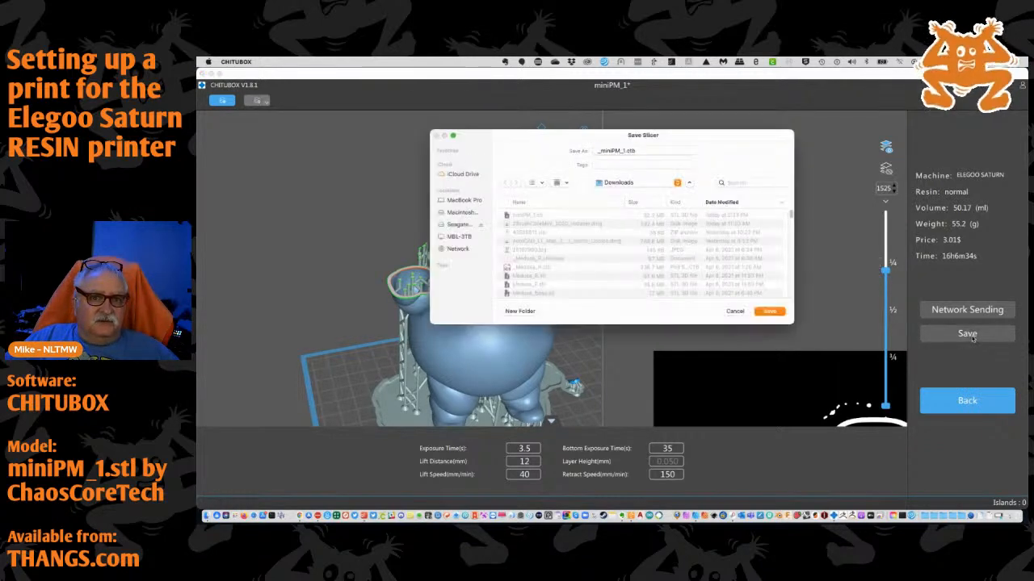
{"action": "left_click", "coordinate": [769, 313]}
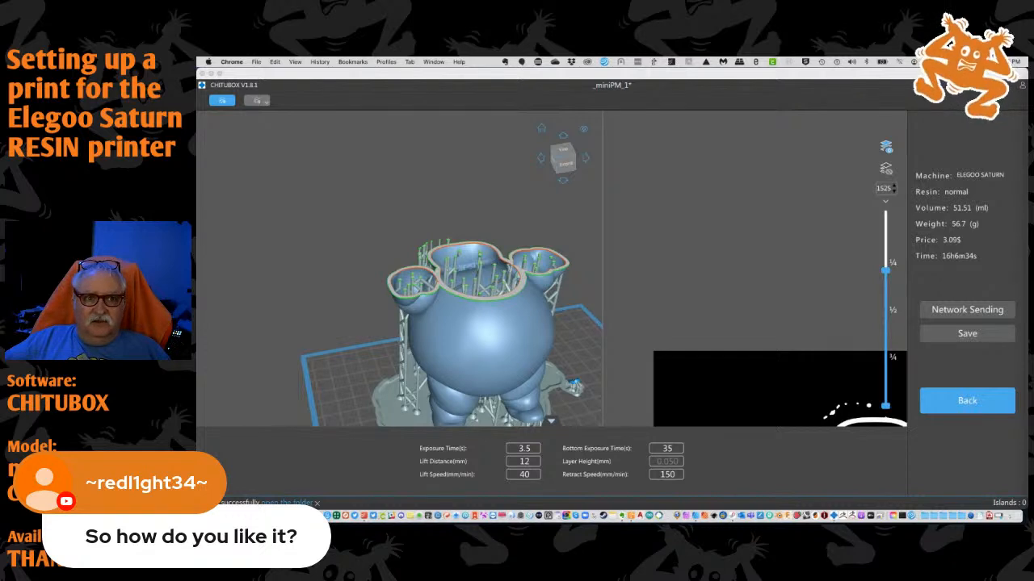
{"action": "left_click", "coordinate": [964, 403]}
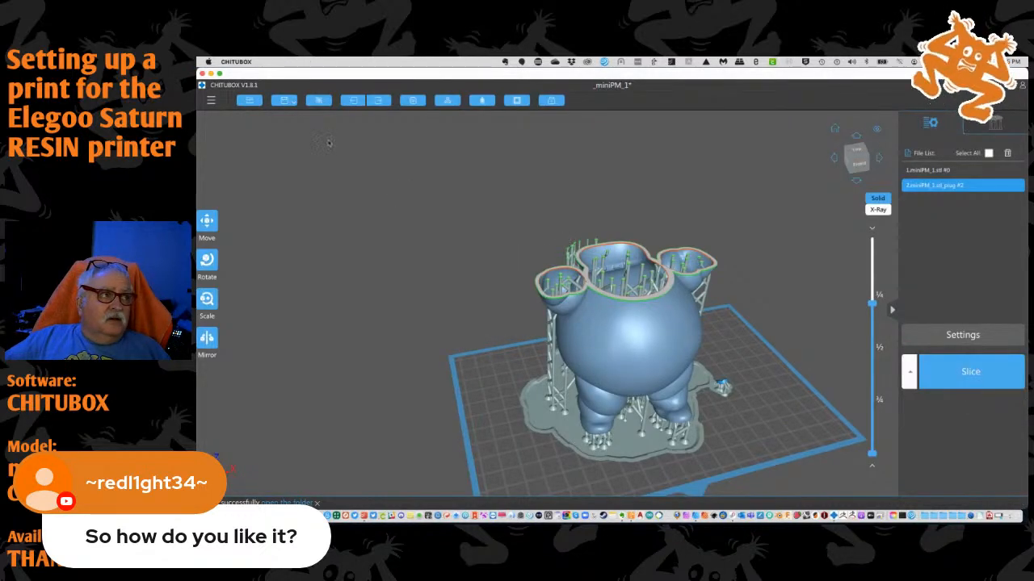
Save the project with all models as _miniPM_1.chitubox in Downloads
{"action": "left_click", "coordinate": [210, 101]}
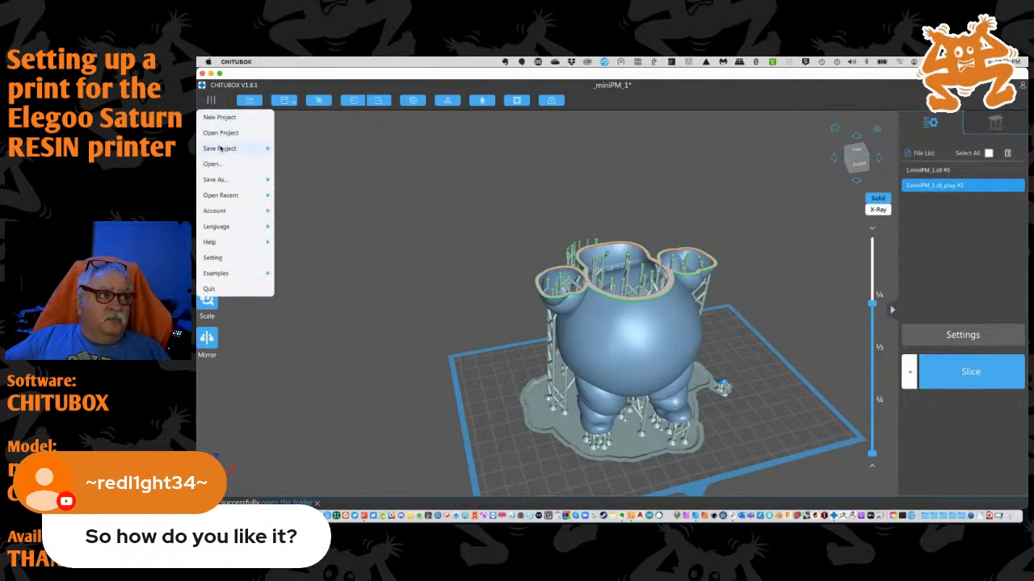
{"action": "mouse_move", "coordinate": [252, 154]}
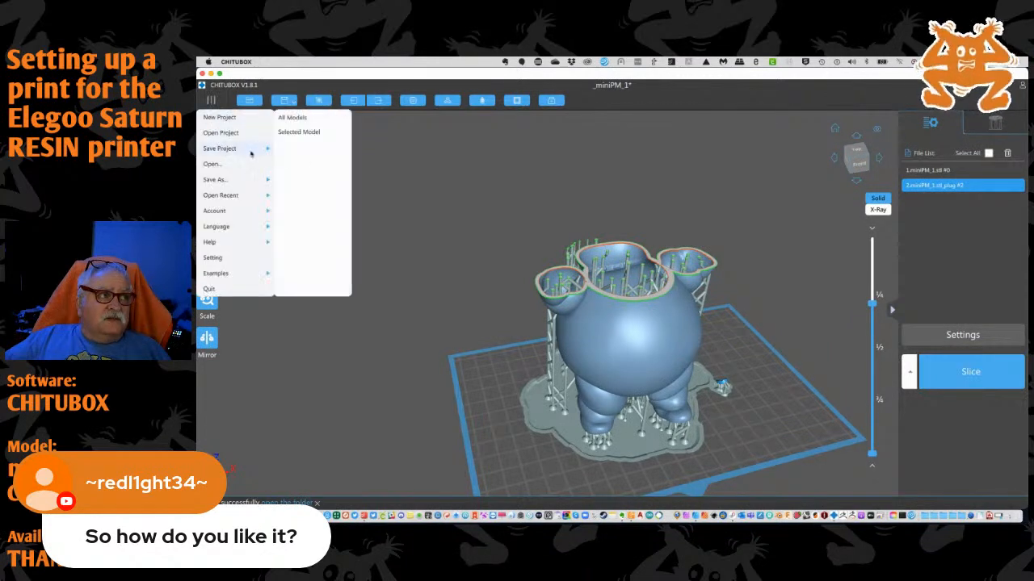
{"action": "left_click", "coordinate": [293, 118]}
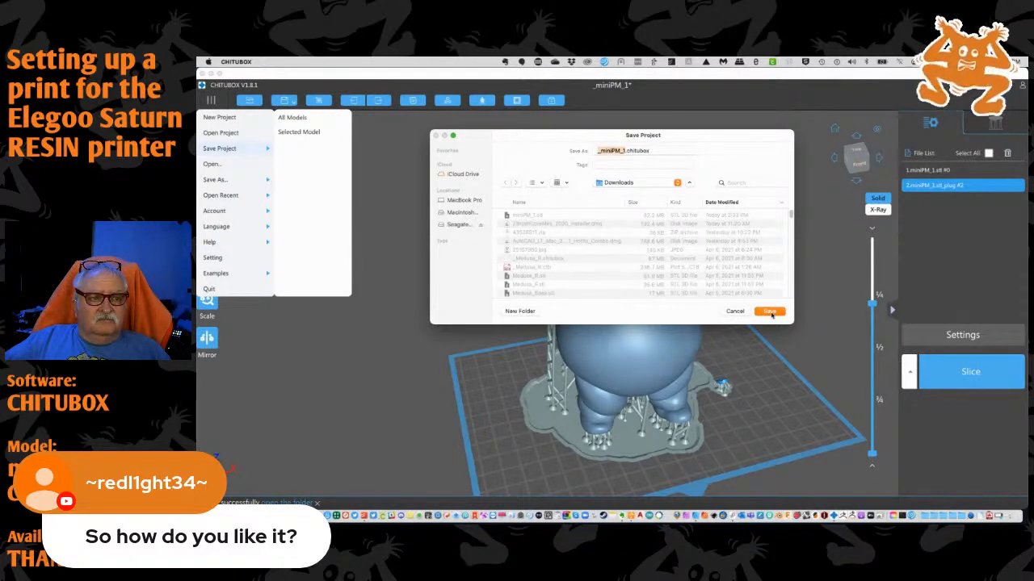
{"action": "left_click", "coordinate": [770, 312]}
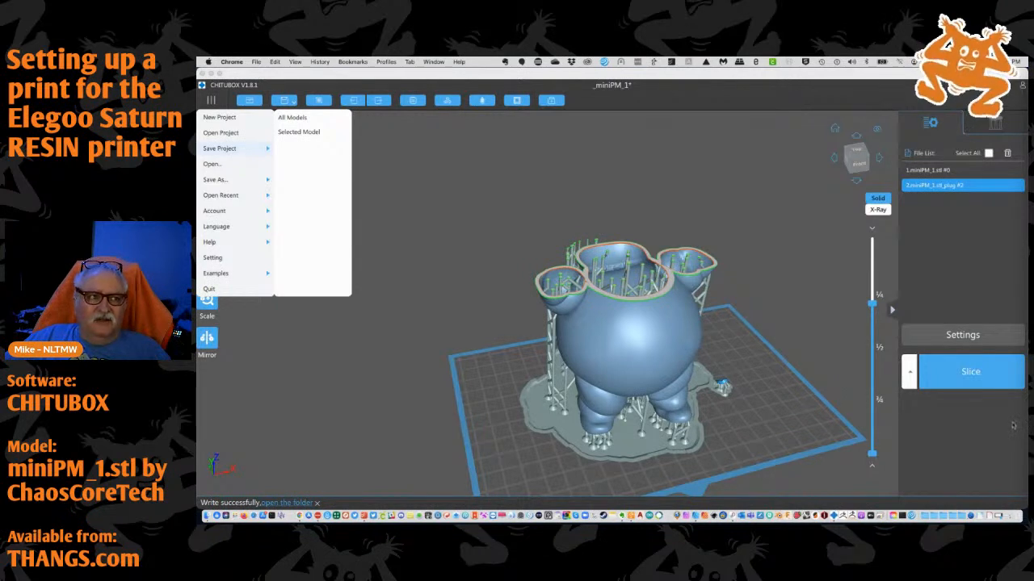
Examine the figure's cross-section down to the lower legs and supports, and restore the display to the model's full height
{"action": "left_click", "coordinate": [873, 306]}
{"action": "left_click_drag", "start_coordinate": [874, 306], "coordinate": [863, 440]}
{"action": "left_click_drag", "start_coordinate": [786, 401], "coordinate": [753, 466]}
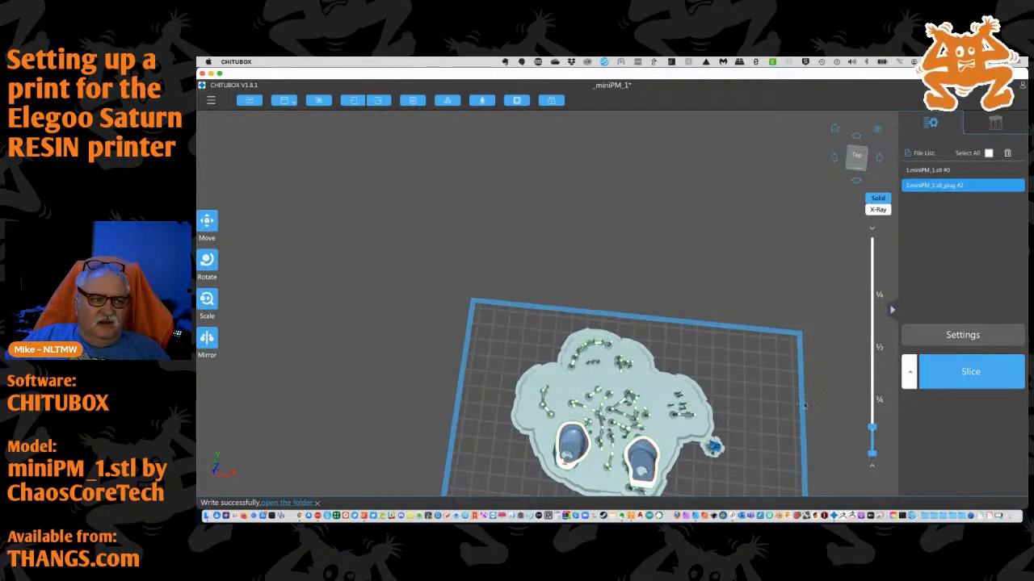
{"action": "left_click_drag", "start_coordinate": [872, 426], "coordinate": [872, 236]}
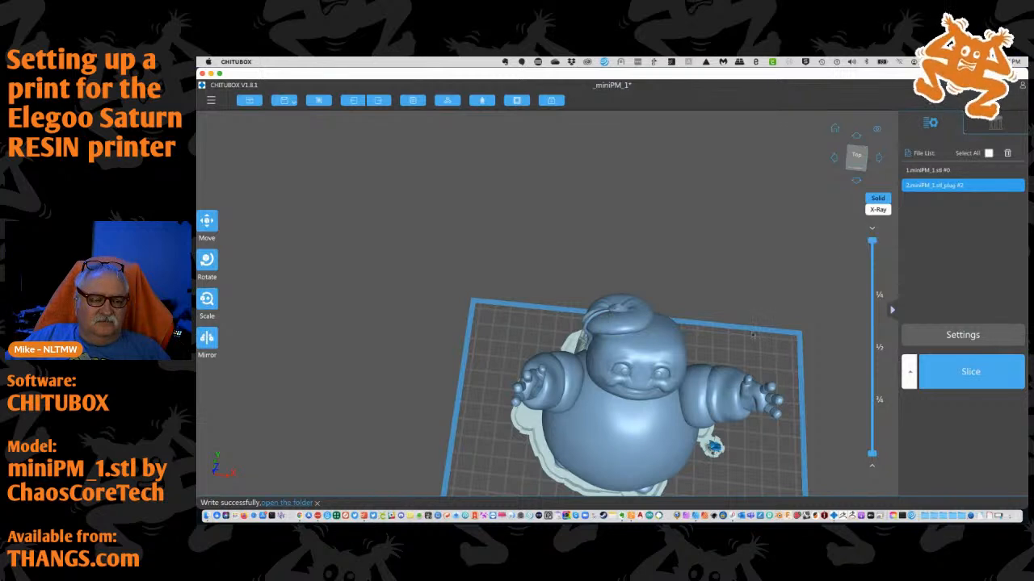
Inspect the complete supported figure and hat plug on the build plate from above, the side and the front
{"action": "left_click_drag", "start_coordinate": [748, 358], "coordinate": [771, 395]}
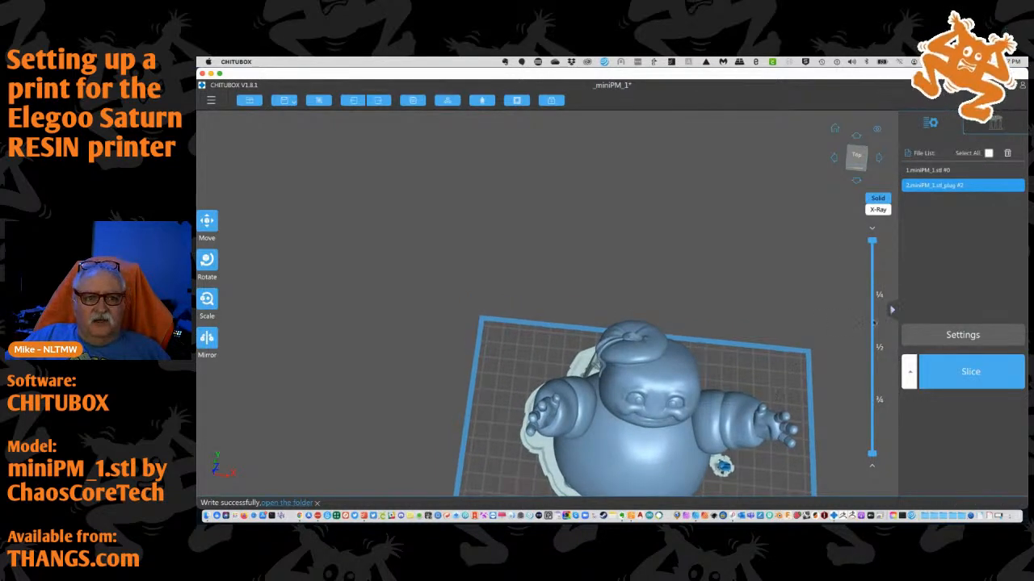
{"action": "left_click_drag", "start_coordinate": [777, 367], "coordinate": [805, 288]}
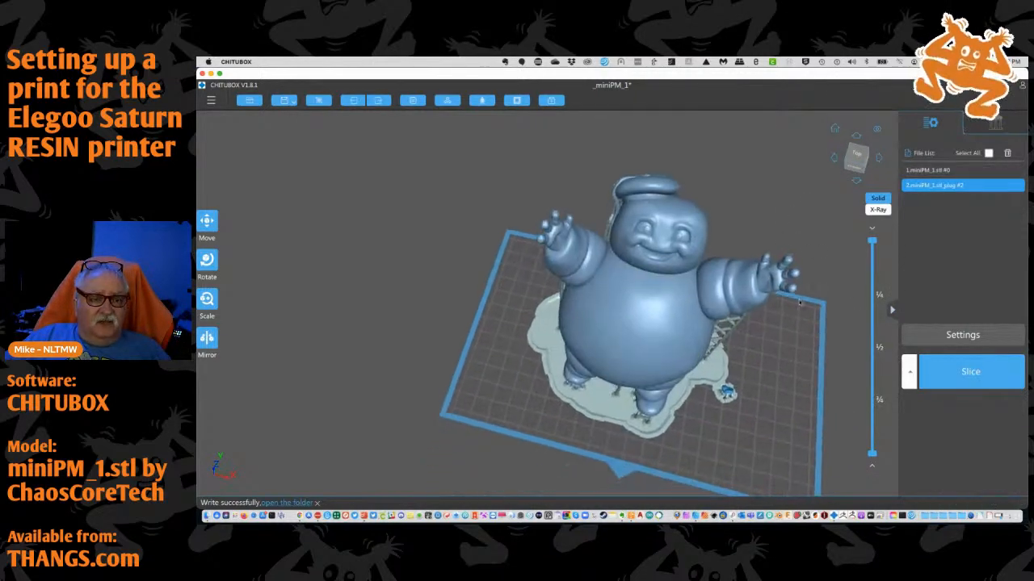
{"action": "left_click_drag", "start_coordinate": [776, 326], "coordinate": [794, 230]}
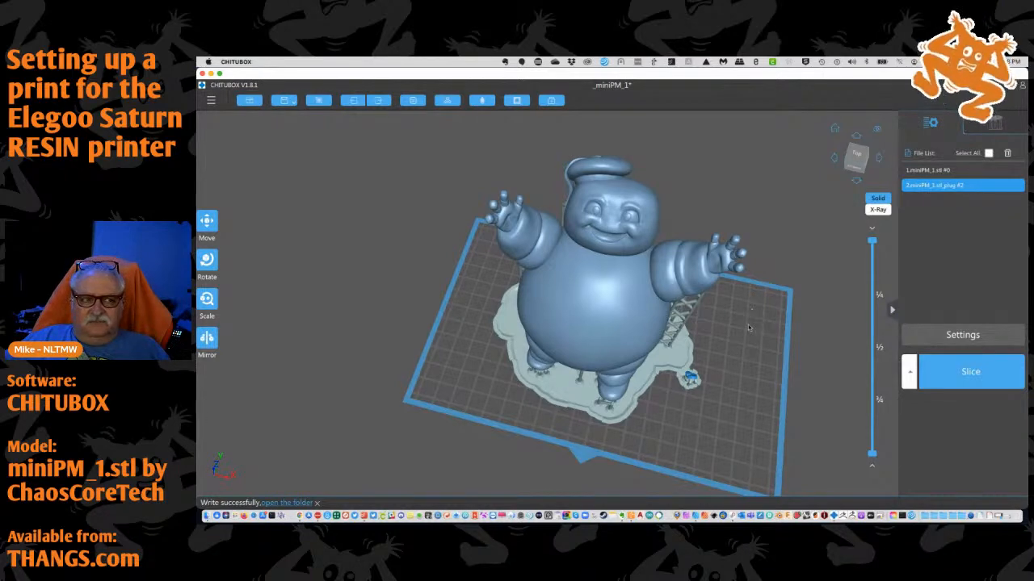
{"action": "left_click_drag", "start_coordinate": [734, 359], "coordinate": [719, 321]}
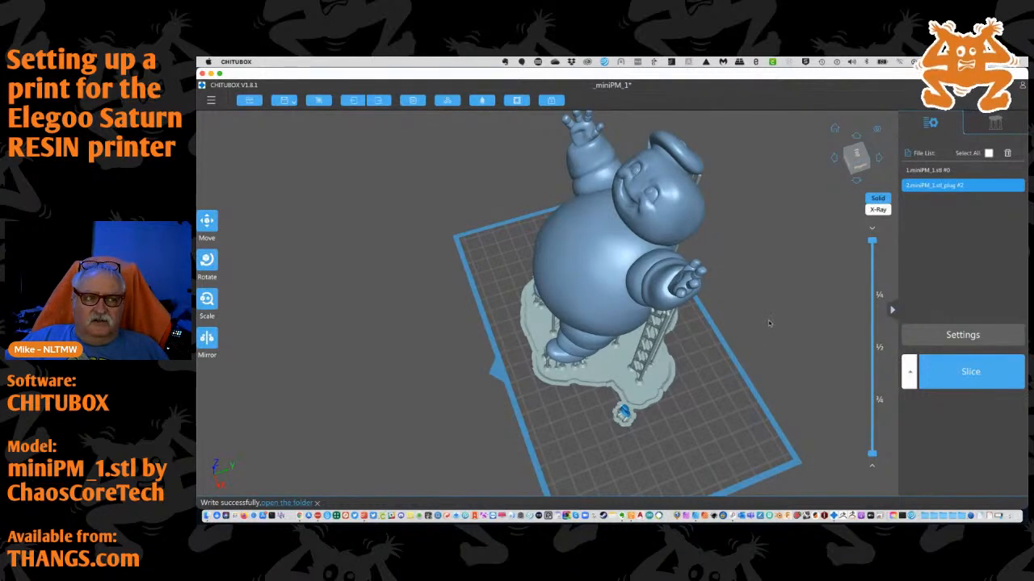
{"action": "mouse_move", "coordinate": [759, 326]}
{"action": "left_mouse_down"}
{"action": "mouse_move", "coordinate": [731, 347]}
{"action": "mouse_move", "coordinate": [756, 346]}
{"action": "left_mouse_up"}
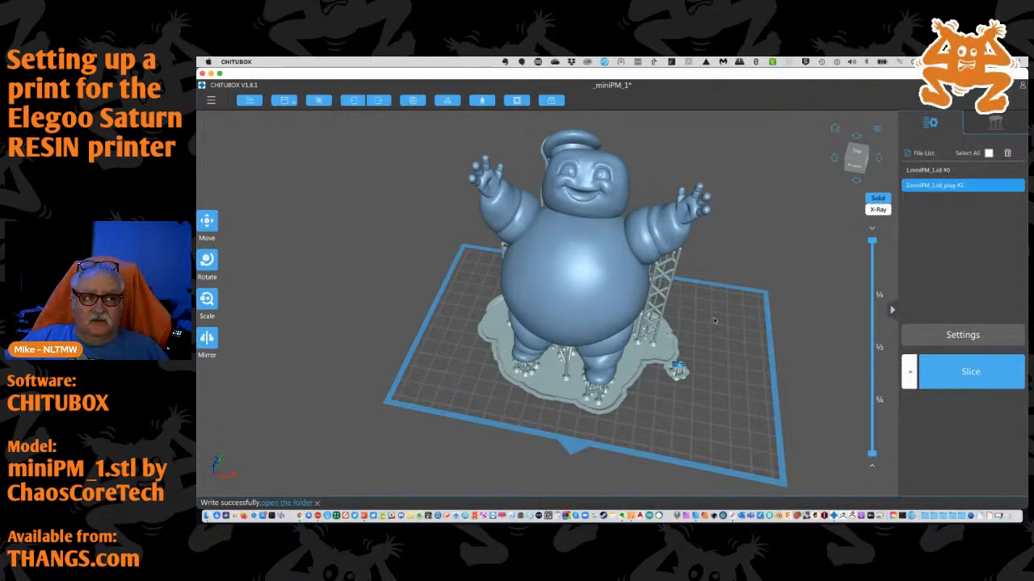
{"action": "scroll", "coordinate": [711, 319], "scroll_direction": "down", "scroll_amount": 3}
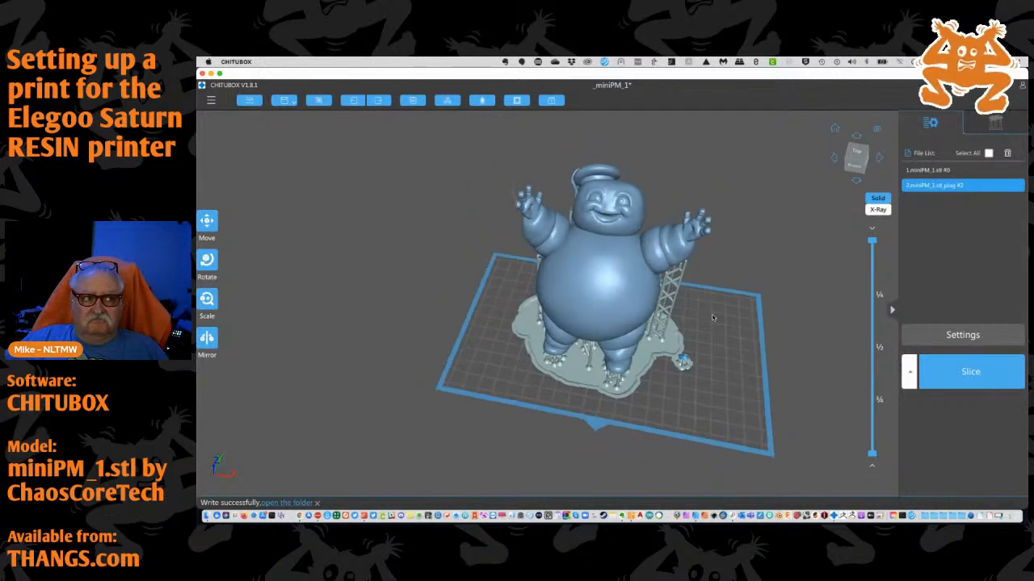
{"action": "left_click_drag", "start_coordinate": [713, 327], "coordinate": [701, 349]}
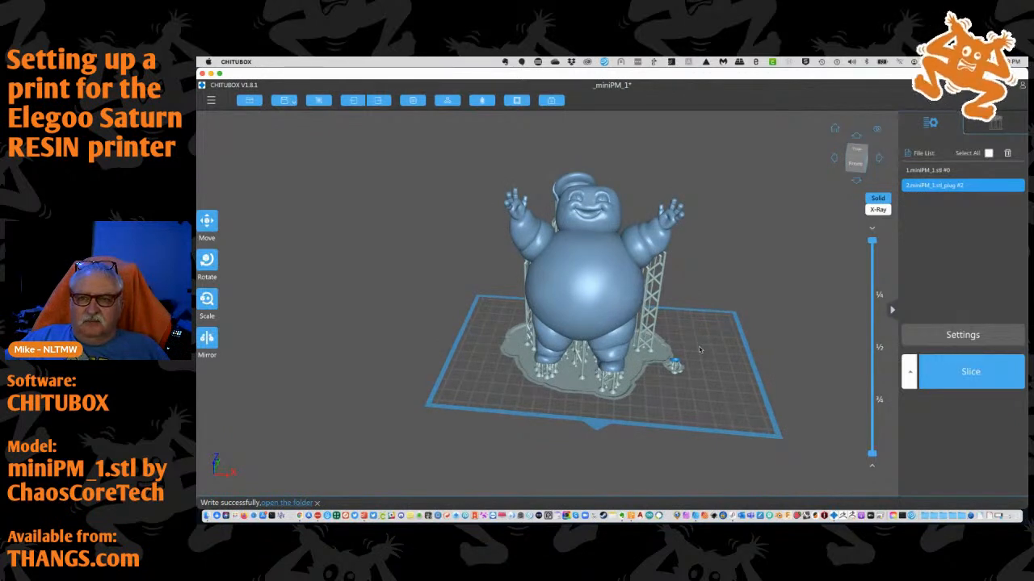